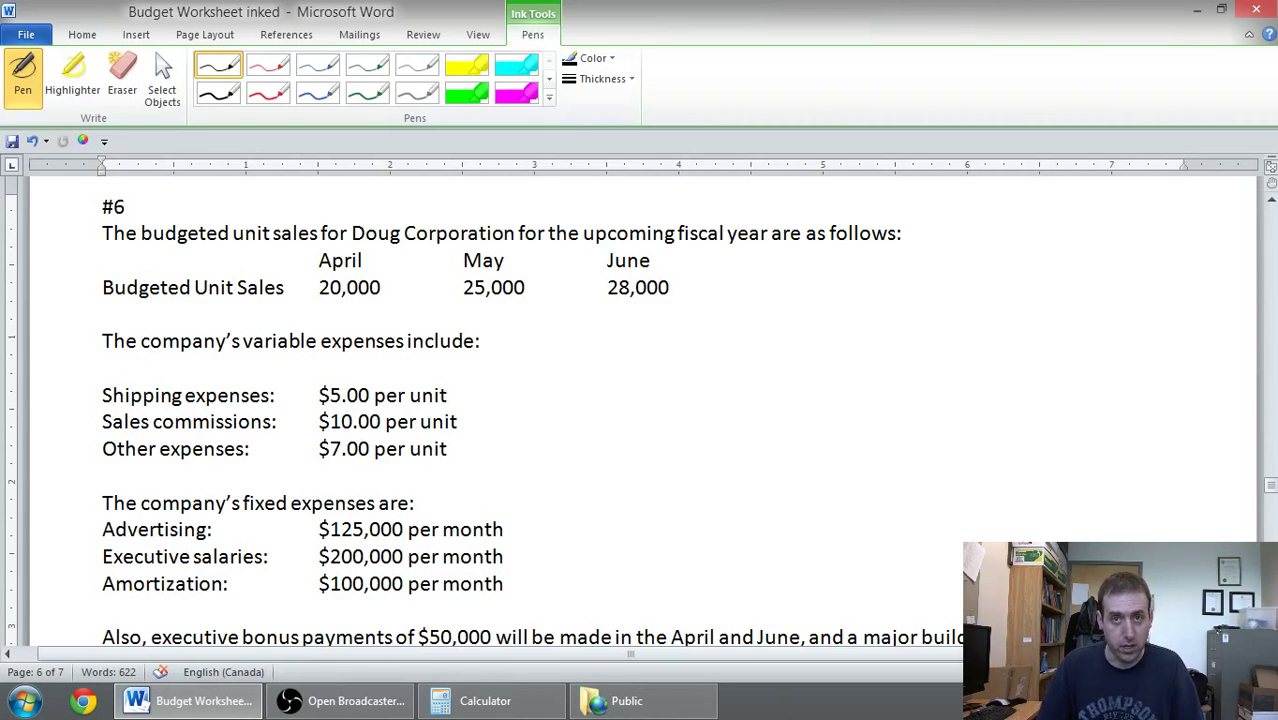
Scroll down to the Amortization line in problem #6's fixed expenses
{"action": "scroll", "coordinate": [640, 410], "scroll_direction": "down", "scroll_amount": 2}
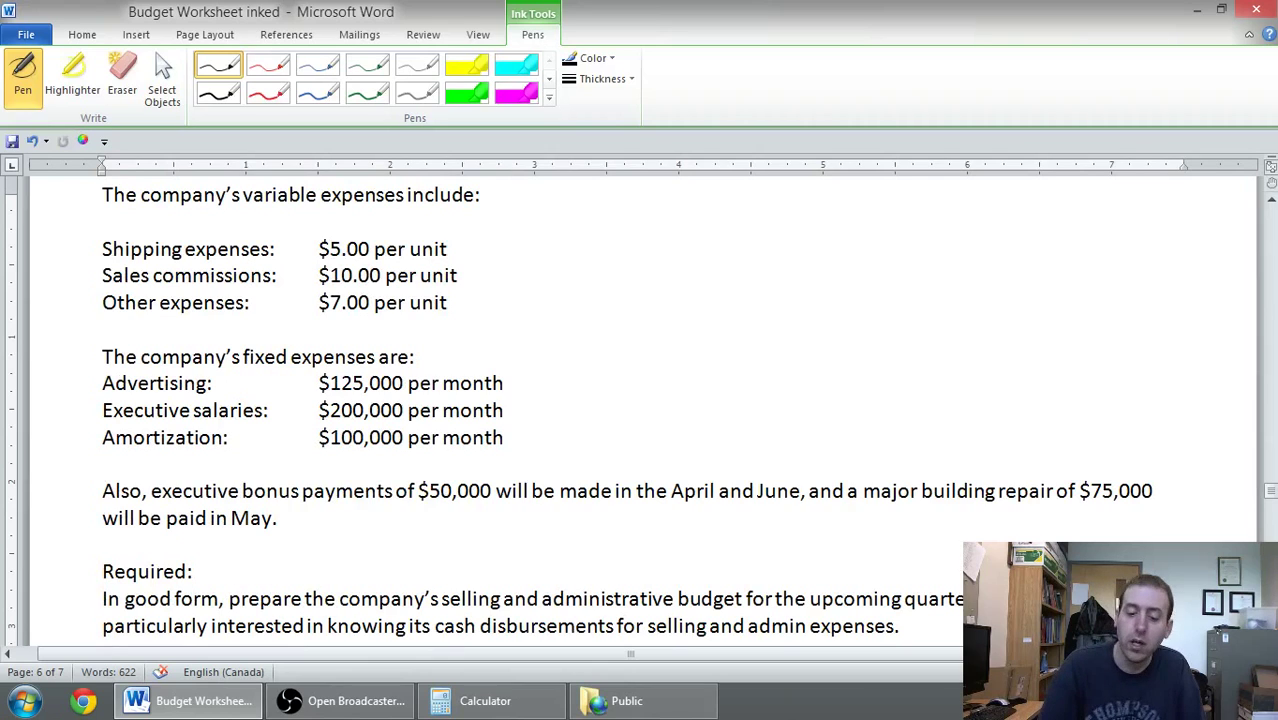
Handwrite a dash and 'Non-cash' beside the $100,000 Amortization expense
{"action": "mouse_move", "coordinate": [508, 439]}
{"action": "left_mouse_down"}
{"action": "mouse_move", "coordinate": [564, 441]}
{"action": "mouse_move", "coordinate": [589, 415]}
{"action": "left_mouse_up"}
{"action": "mouse_move", "coordinate": [596, 434]}
{"action": "left_mouse_down"}
{"action": "mouse_move", "coordinate": [682, 438]}
{"action": "mouse_move", "coordinate": [710, 412]}
{"action": "mouse_move", "coordinate": [734, 440]}
{"action": "left_mouse_up"}
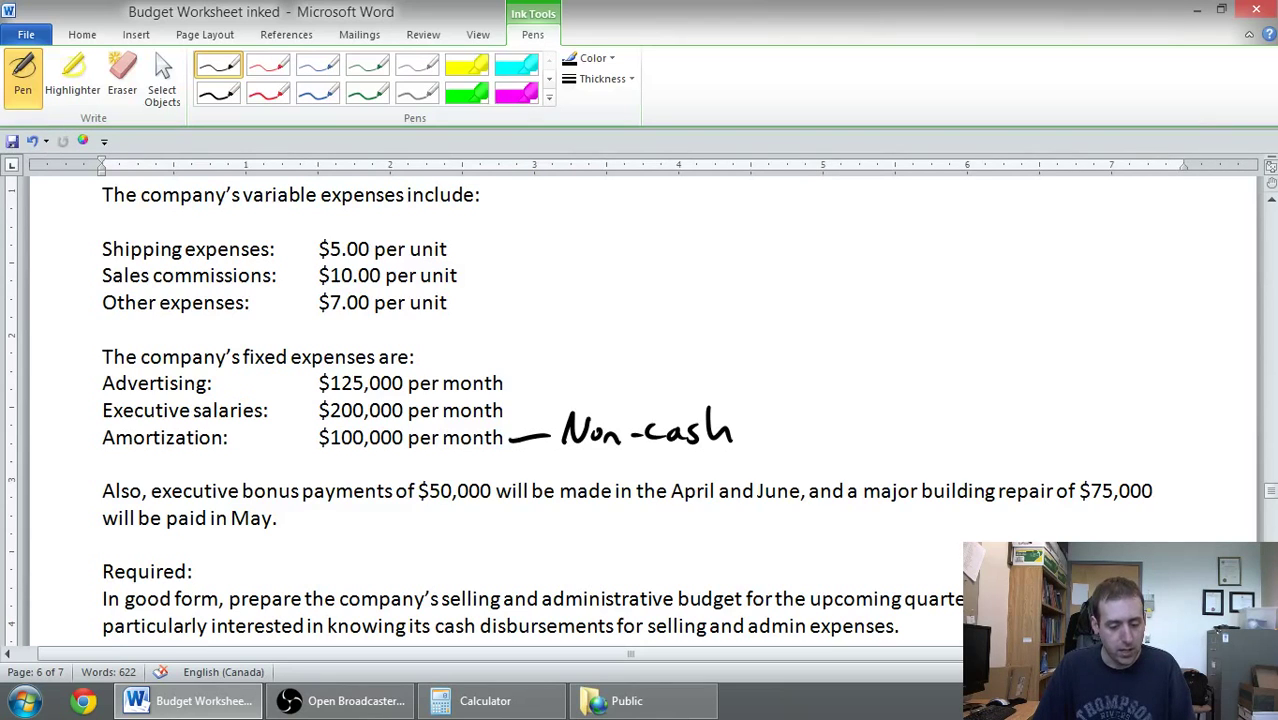
{"action": "scroll", "coordinate": [640, 400], "scroll_direction": "down", "scroll_amount": 4}
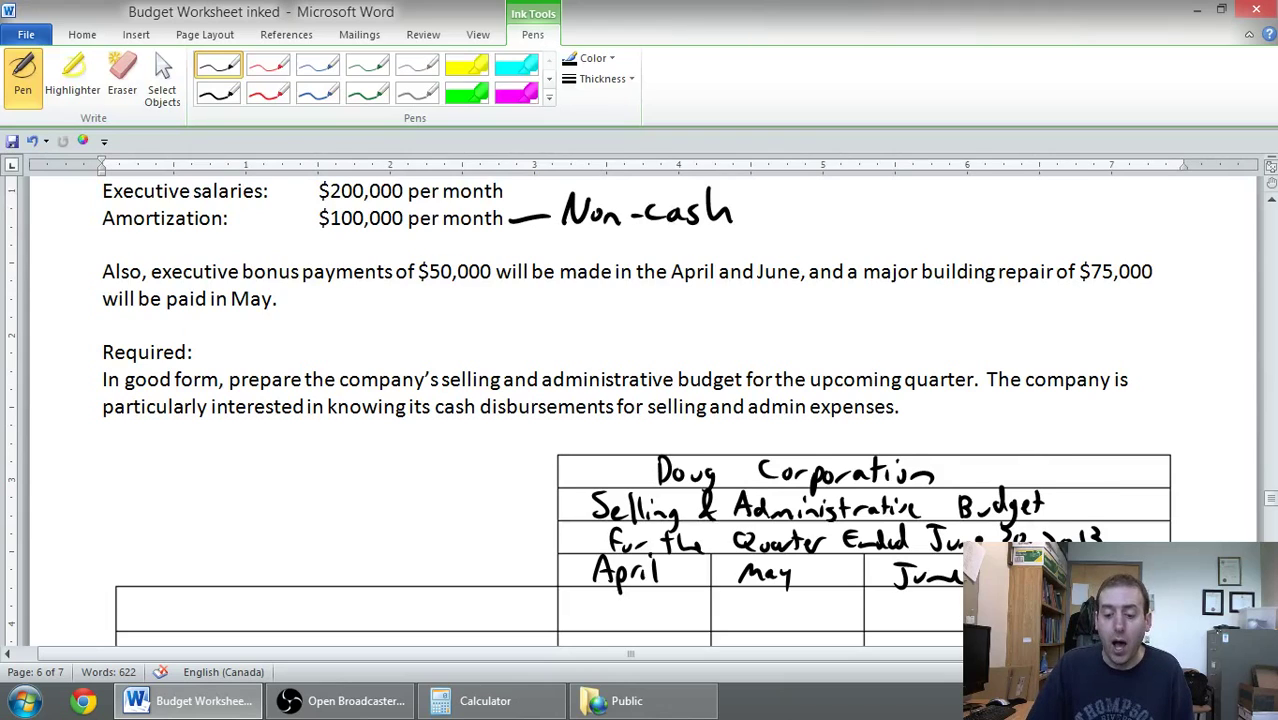
Handwrite the 'Variable expenses' heading in the table's first column
{"action": "scroll", "coordinate": [640, 410], "scroll_direction": "down", "scroll_amount": 1}
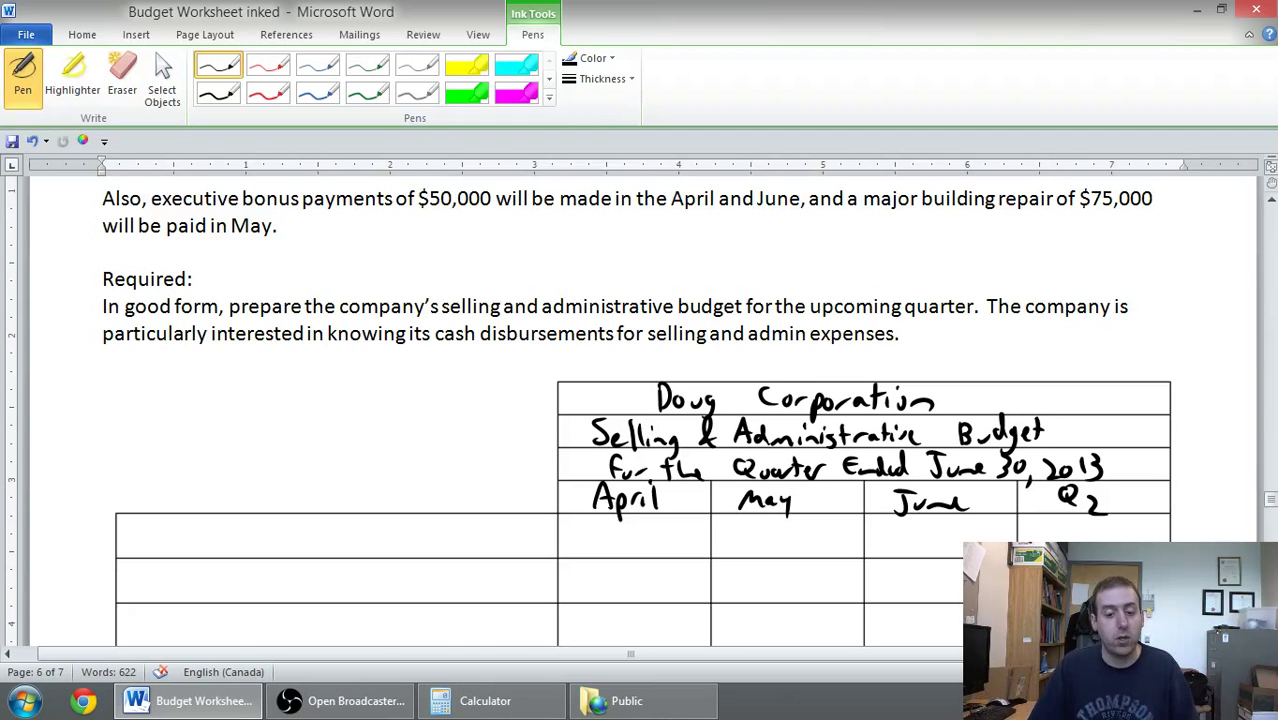
{"action": "scroll", "coordinate": [640, 410], "scroll_direction": "up", "scroll_amount": 4}
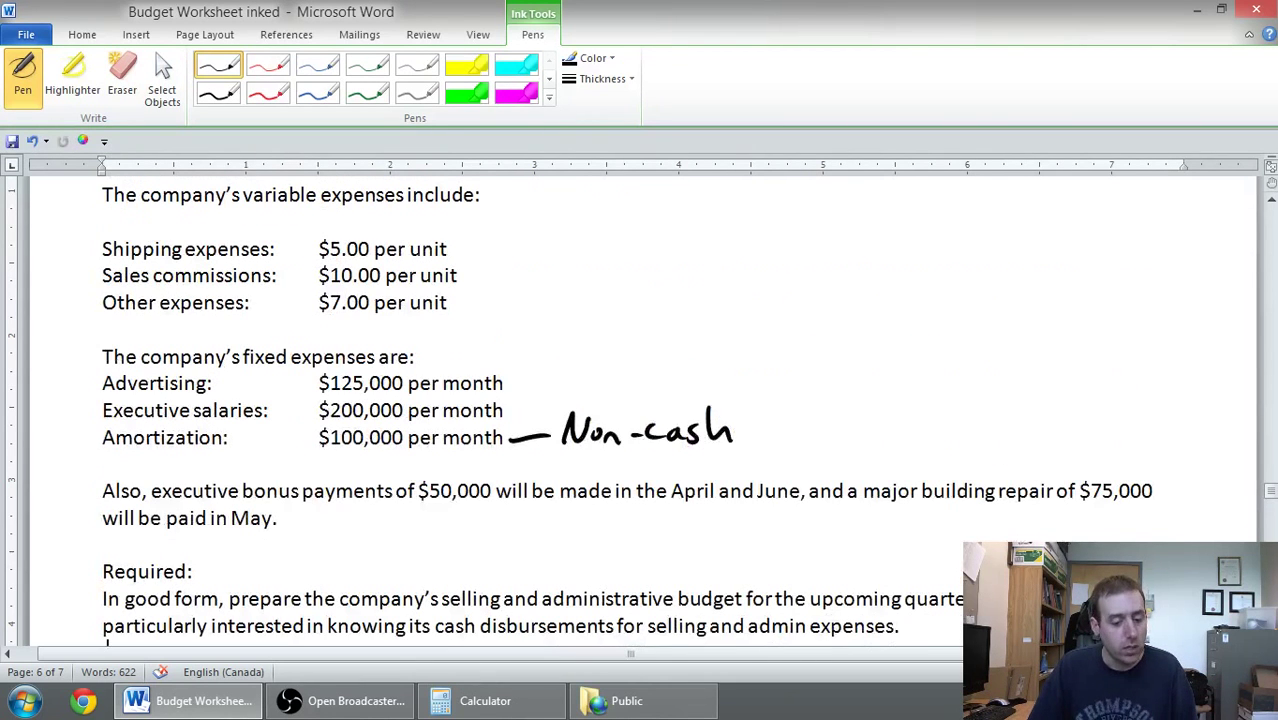
{"action": "scroll", "coordinate": [640, 410], "scroll_direction": "down", "scroll_amount": 6}
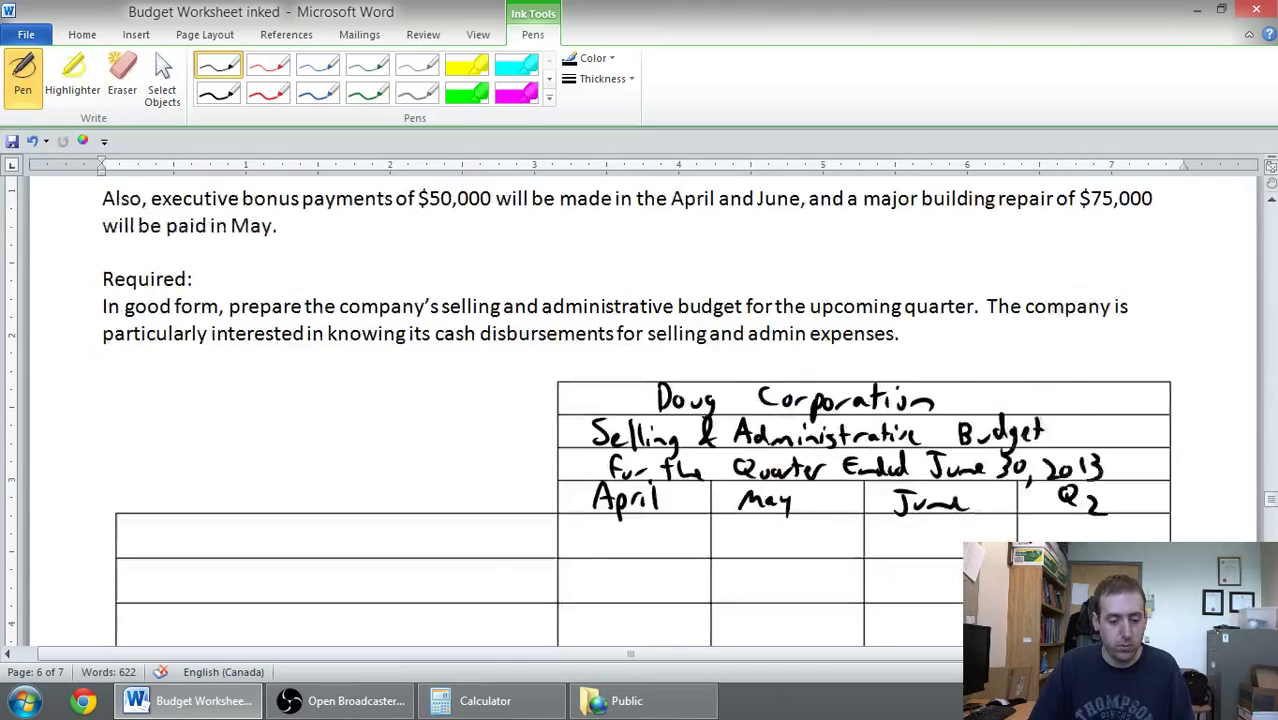
{"action": "mouse_move", "coordinate": [137, 377]}
{"action": "left_mouse_down"}
{"action": "mouse_move", "coordinate": [164, 377]}
{"action": "mouse_move", "coordinate": [182, 406]}
{"action": "mouse_move", "coordinate": [196, 396]}
{"action": "left_mouse_up"}
{"action": "left_click_drag", "start_coordinate": [203, 397], "coordinate": [236, 405]}
{"action": "mouse_move", "coordinate": [244, 381]}
{"action": "left_mouse_down"}
{"action": "mouse_move", "coordinate": [246, 408]}
{"action": "mouse_move", "coordinate": [308, 405]}
{"action": "left_mouse_up"}
{"action": "left_click_drag", "start_coordinate": [314, 397], "coordinate": [336, 406]}
{"action": "mouse_move", "coordinate": [336, 390]}
{"action": "left_mouse_down"}
{"action": "mouse_move", "coordinate": [348, 420]}
{"action": "mouse_move", "coordinate": [360, 404]}
{"action": "left_mouse_up"}
{"action": "left_click_drag", "start_coordinate": [362, 398], "coordinate": [392, 406]}
{"action": "left_click_drag", "start_coordinate": [394, 400], "coordinate": [406, 404]}
{"action": "left_click_drag", "start_coordinate": [410, 396], "coordinate": [416, 408]}
Add the Shipping and other row labels under Variable expenses
{"action": "scroll", "coordinate": [640, 410], "scroll_direction": "up", "scroll_amount": 5}
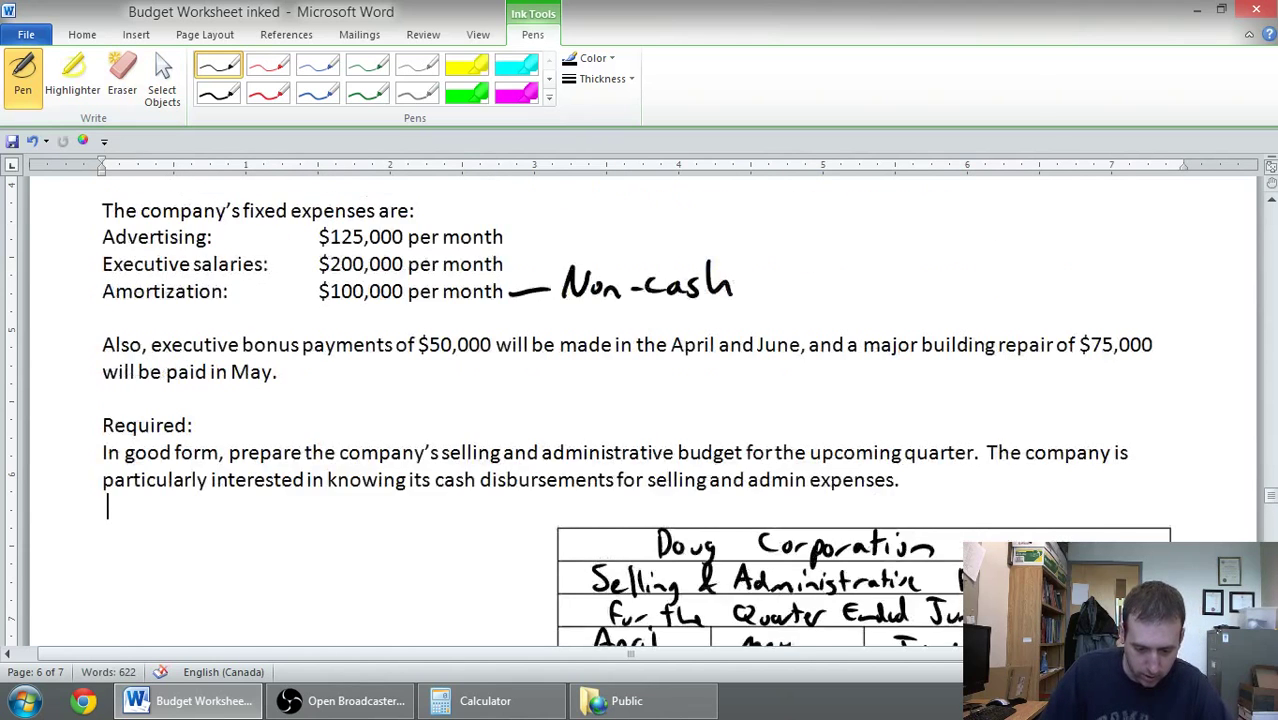
{"action": "scroll", "coordinate": [640, 410], "scroll_direction": "up", "scroll_amount": 1}
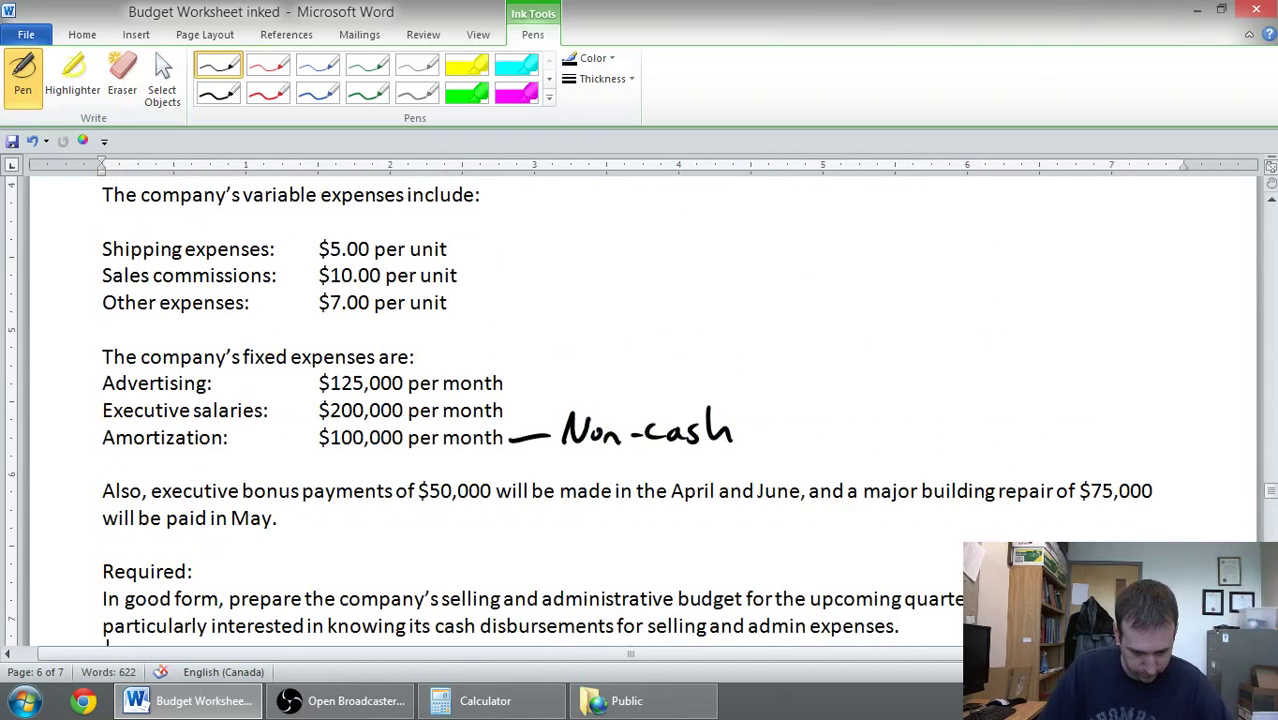
{"action": "scroll", "coordinate": [640, 410], "scroll_direction": "down", "scroll_amount": 7}
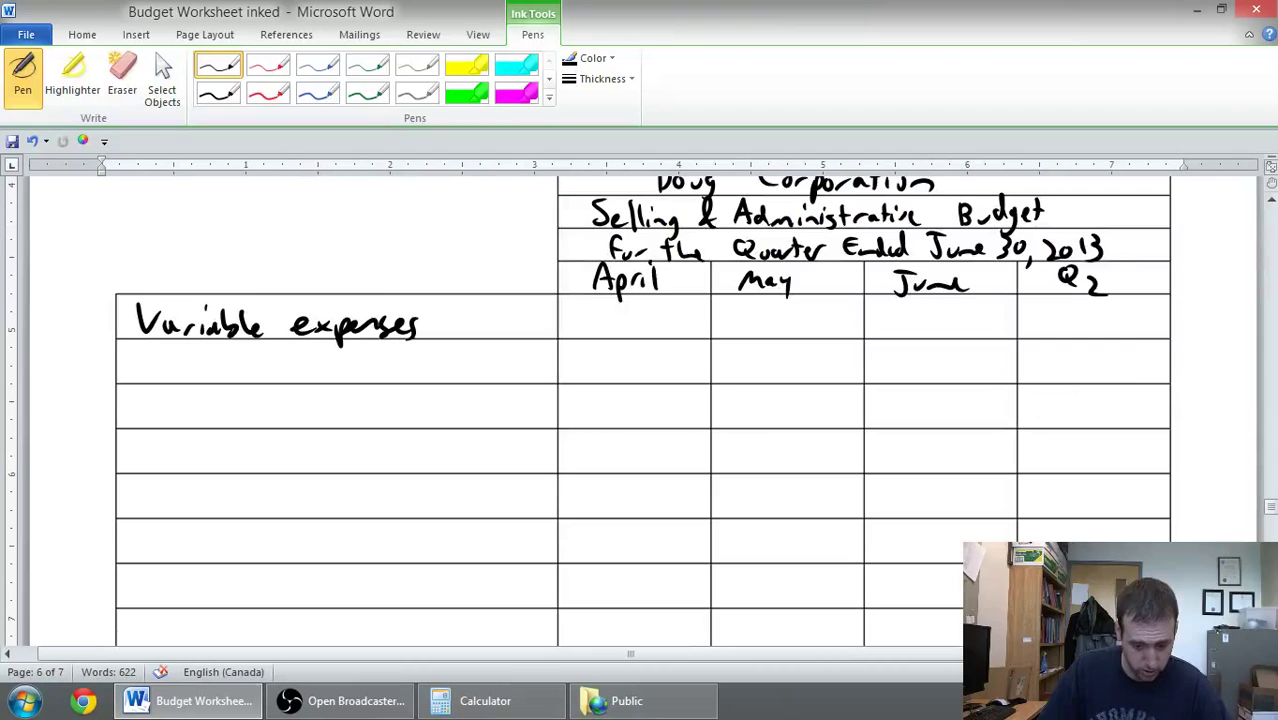
{"action": "mouse_move", "coordinate": [178, 352]}
{"action": "left_mouse_down"}
{"action": "mouse_move", "coordinate": [228, 390]}
{"action": "mouse_move", "coordinate": [266, 378]}
{"action": "mouse_move", "coordinate": [272, 392]}
{"action": "mouse_move", "coordinate": [182, 404]}
{"action": "mouse_move", "coordinate": [214, 420]}
{"action": "mouse_move", "coordinate": [372, 418]}
{"action": "mouse_move", "coordinate": [386, 404]}
{"action": "mouse_move", "coordinate": [418, 420]}
{"action": "left_mouse_up"}
{"action": "left_click_drag", "start_coordinate": [182, 448], "coordinate": [254, 452]}
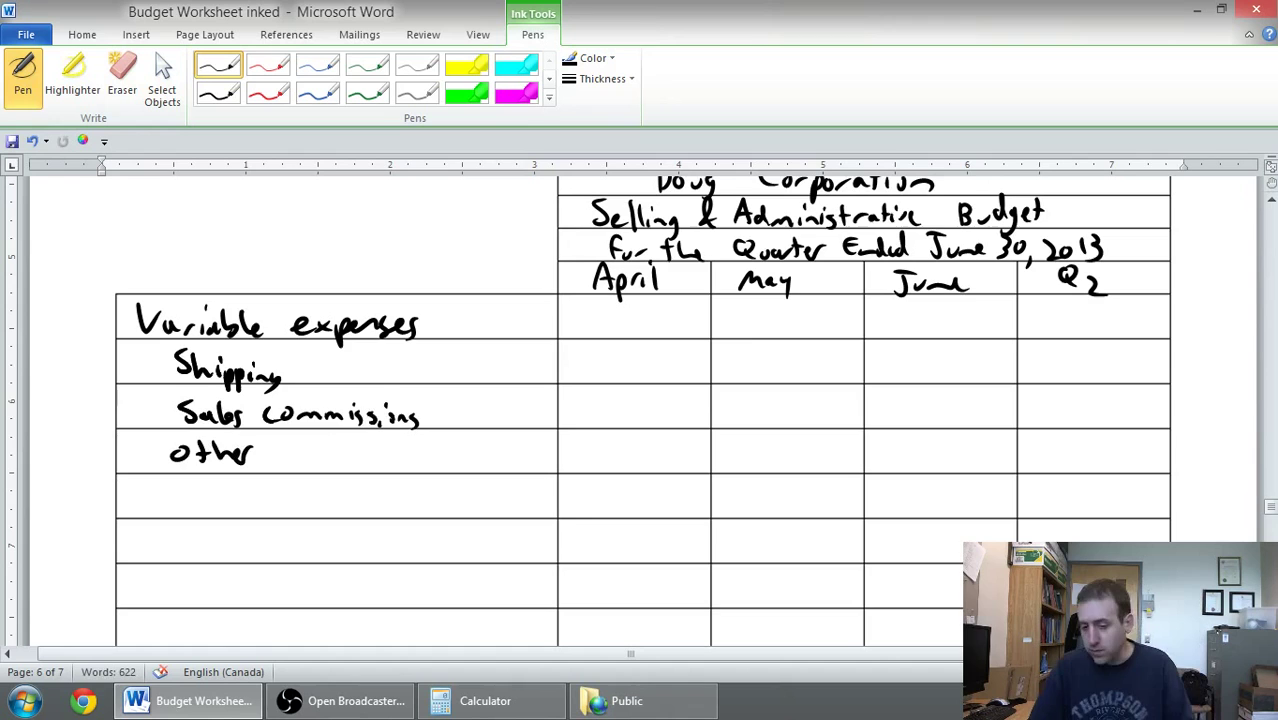
{"action": "scroll", "coordinate": [640, 410], "scroll_direction": "up", "scroll_amount": 6}
{"action": "scroll", "coordinate": [640, 410], "scroll_direction": "up", "scroll_amount": 5}
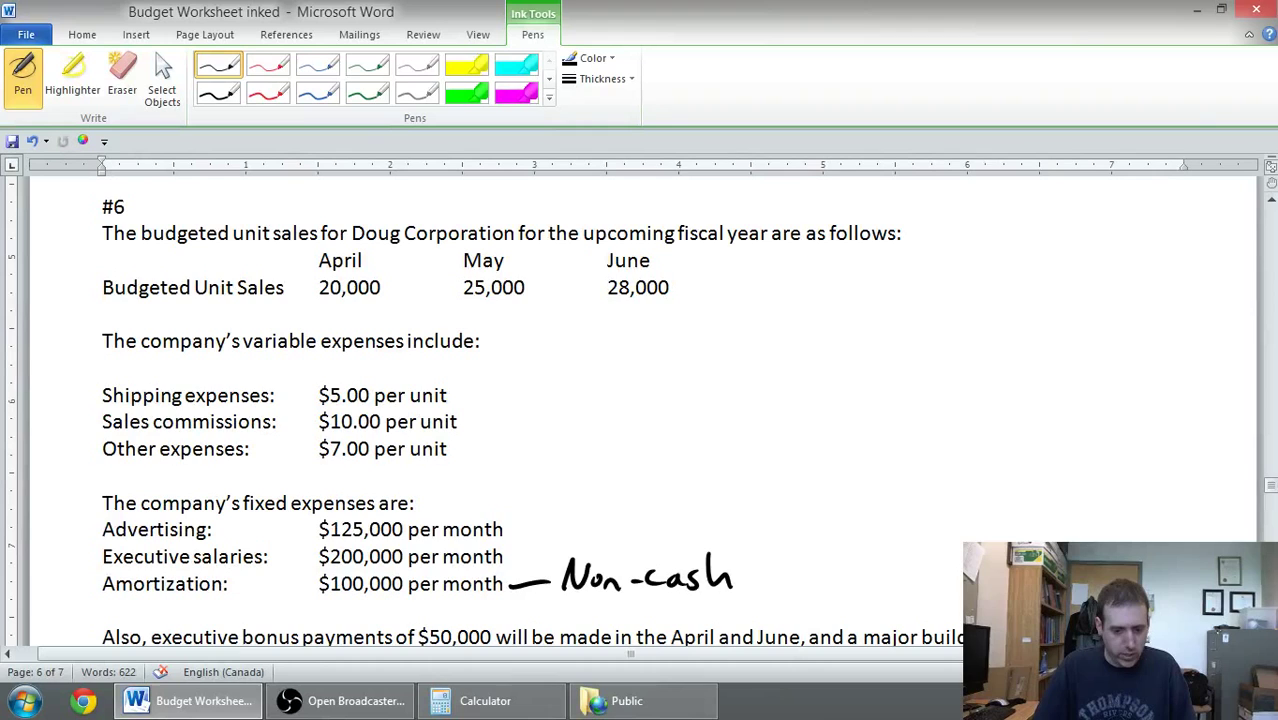
{"action": "scroll", "coordinate": [640, 410], "scroll_direction": "down", "scroll_amount": 10}
{"action": "scroll", "coordinate": [640, 410], "scroll_direction": "down", "scroll_amount": 1}
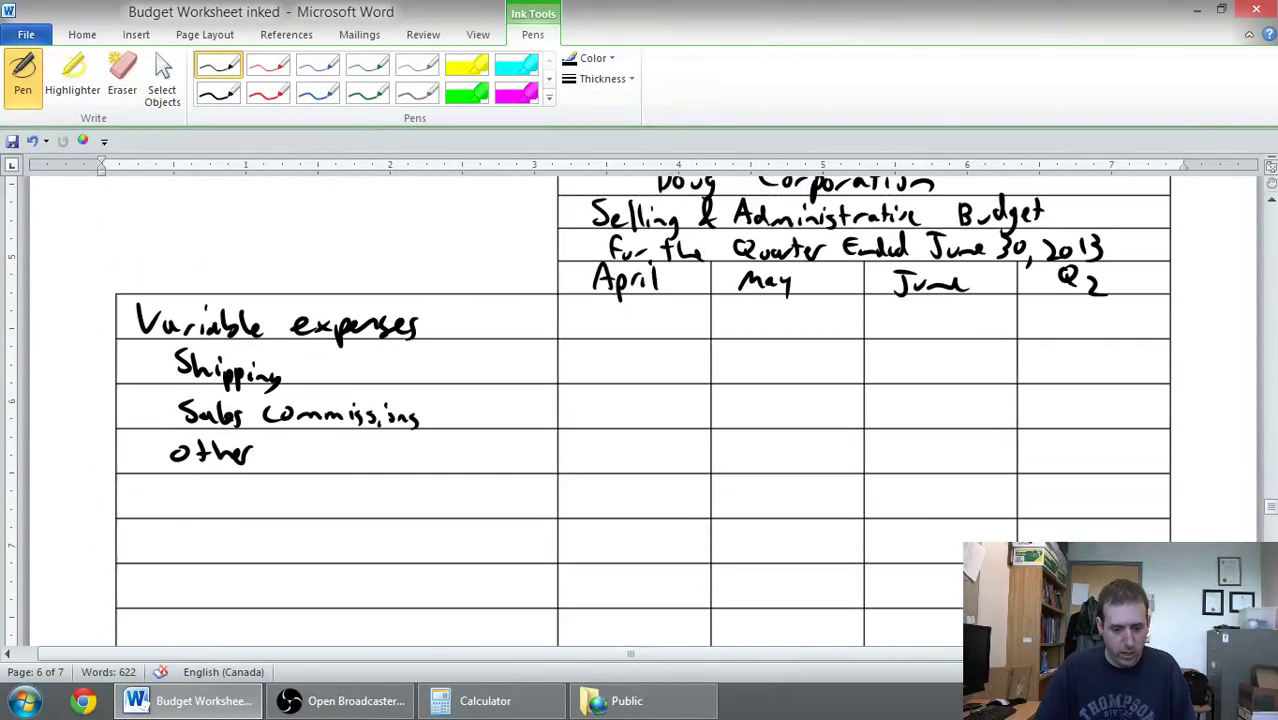
Write April Shipping as 100,000 with the note (5 x 20,000)
{"action": "mouse_move", "coordinate": [581, 352]}
{"action": "left_mouse_down"}
{"action": "mouse_move", "coordinate": [583, 375]}
{"action": "mouse_move", "coordinate": [662, 368]}
{"action": "left_mouse_up"}
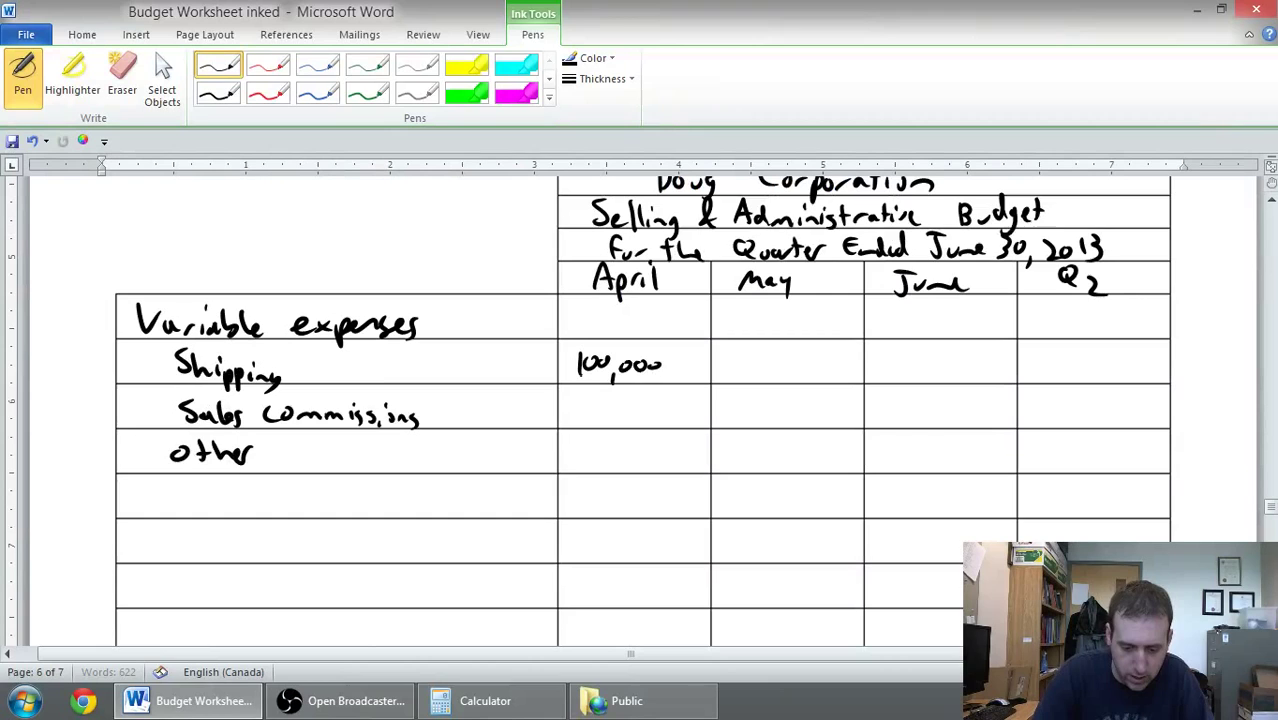
{"action": "mouse_move", "coordinate": [376, 356]}
{"action": "left_mouse_down"}
{"action": "mouse_move", "coordinate": [372, 372]}
{"action": "mouse_move", "coordinate": [388, 354]}
{"action": "left_mouse_up"}
{"action": "mouse_move", "coordinate": [392, 364]}
{"action": "left_mouse_down"}
{"action": "mouse_move", "coordinate": [432, 370]}
{"action": "mouse_move", "coordinate": [436, 358]}
{"action": "left_mouse_up"}
{"action": "left_click_drag", "start_coordinate": [445, 366], "coordinate": [463, 366]}
{"action": "left_click_drag", "start_coordinate": [476, 364], "coordinate": [474, 366]}
{"action": "left_click_drag", "start_coordinate": [368, 349], "coordinate": [366, 376]}
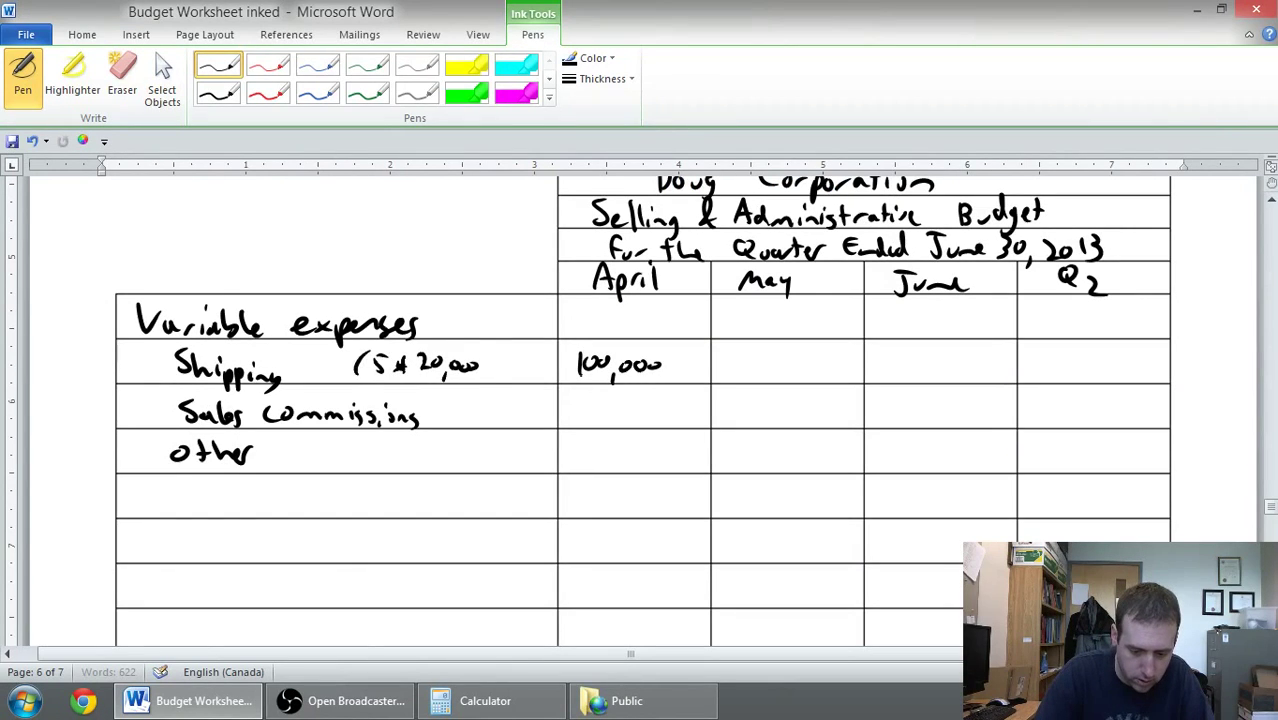
{"action": "left_click_drag", "start_coordinate": [475, 347], "coordinate": [477, 390]}
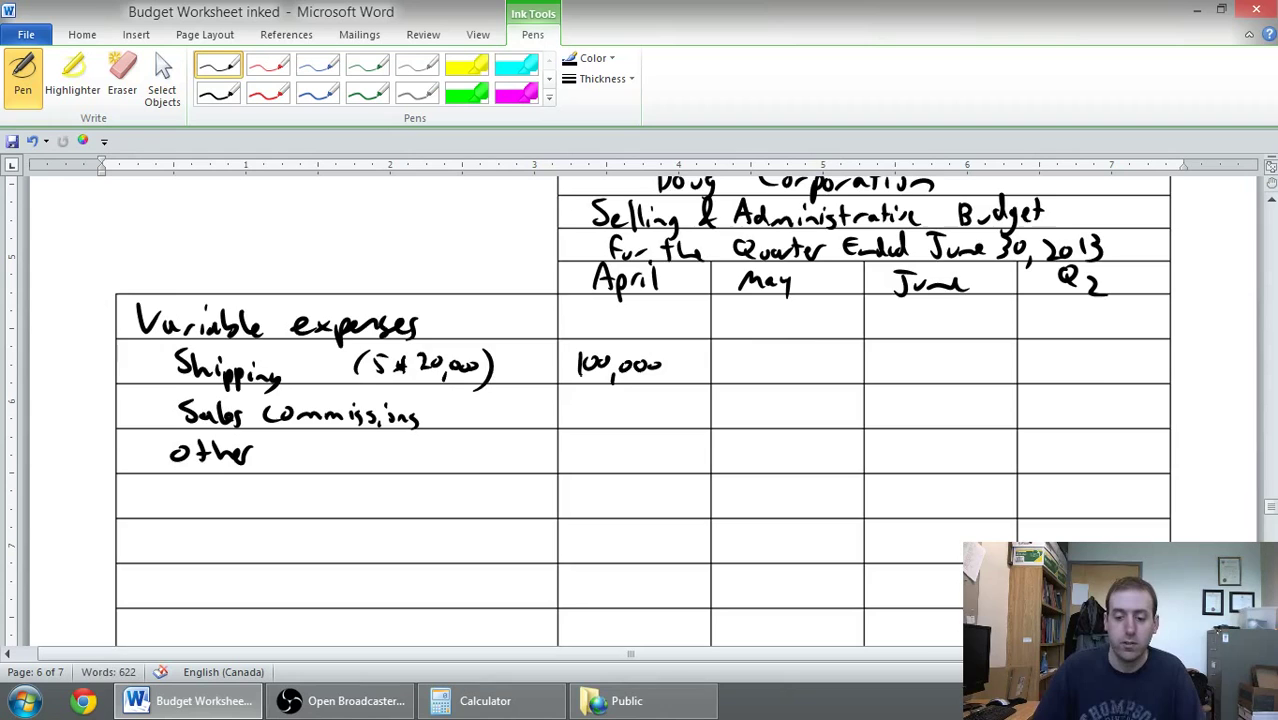
Write May and June Shipping amounts of 125,000 and 140,000
{"action": "scroll", "coordinate": [640, 410], "scroll_direction": "up", "scroll_amount": 10}
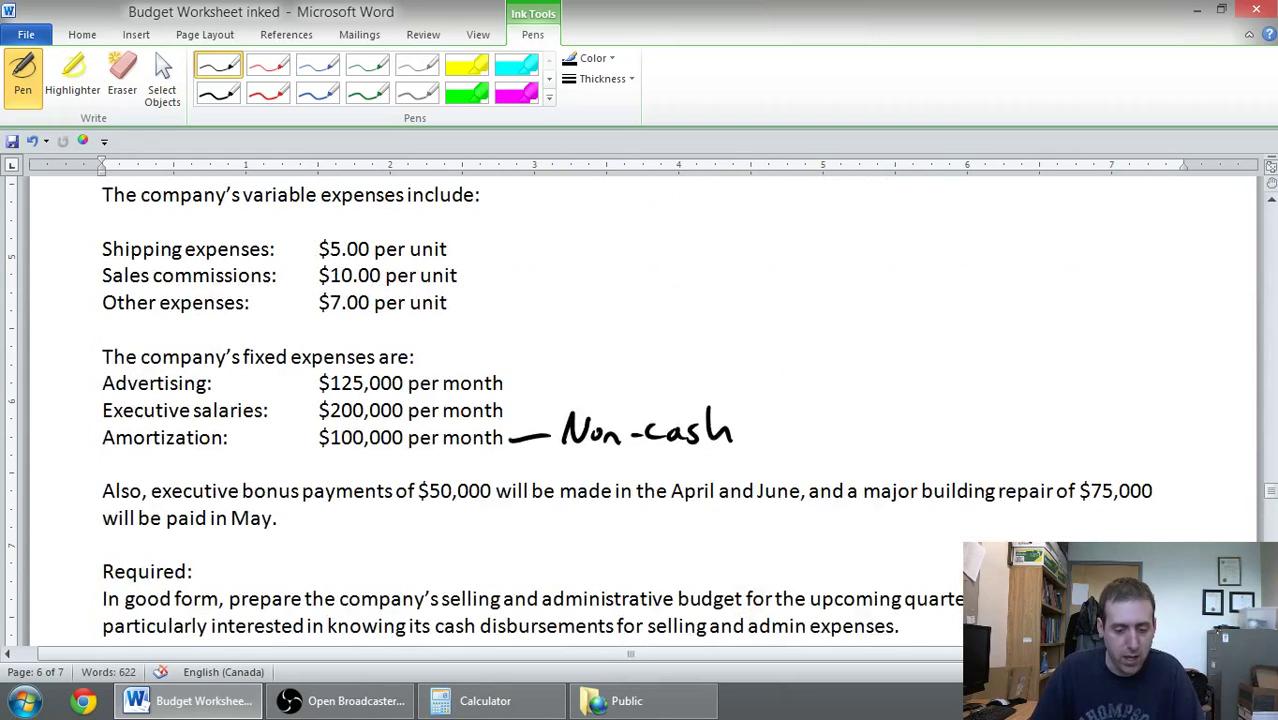
{"action": "scroll", "coordinate": [640, 410], "scroll_direction": "up", "scroll_amount": 3}
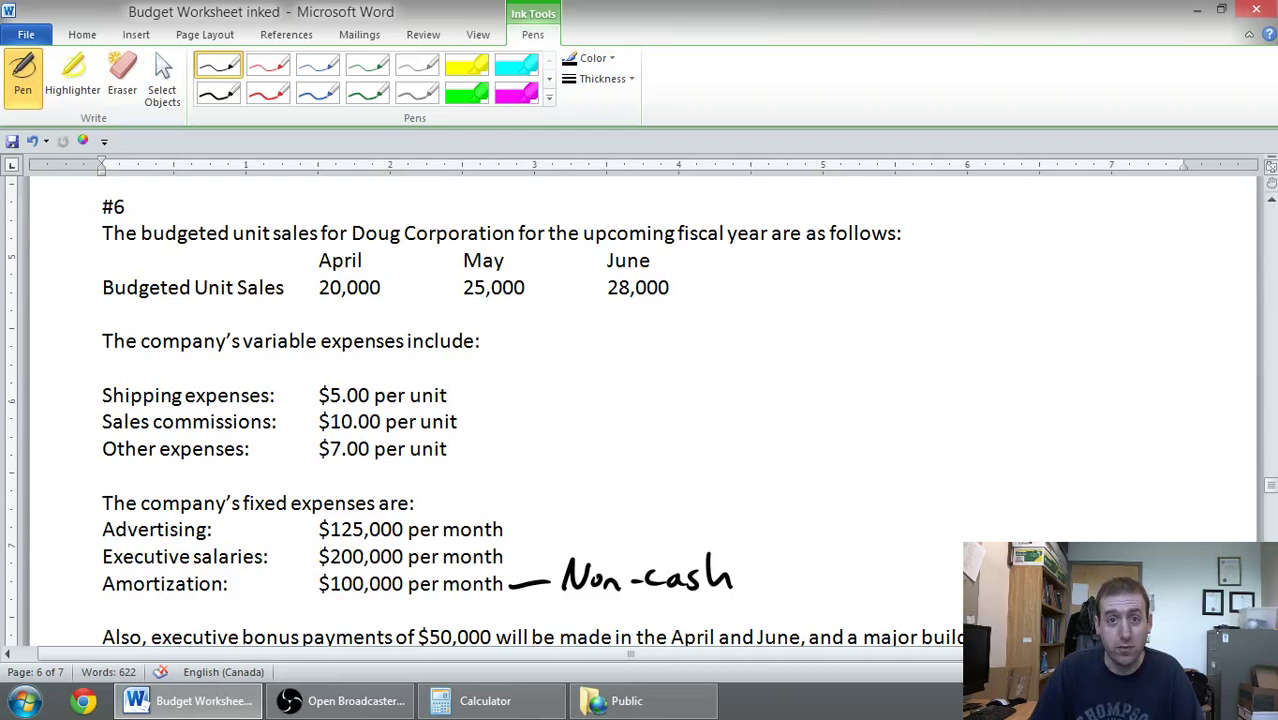
{"action": "scroll", "coordinate": [640, 410], "scroll_direction": "down", "scroll_amount": 12}
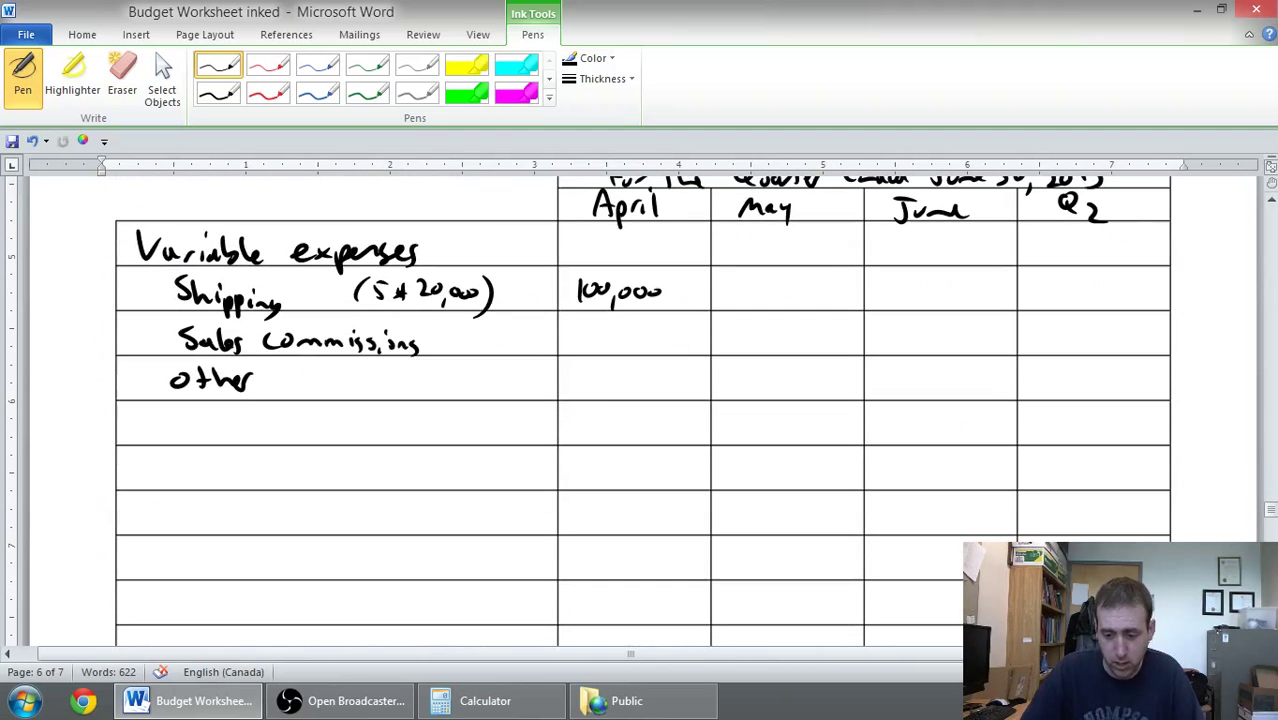
{"action": "mouse_move", "coordinate": [730, 278]}
{"action": "left_mouse_down"}
{"action": "mouse_move", "coordinate": [731, 300]}
{"action": "mouse_move", "coordinate": [759, 300]}
{"action": "left_mouse_up"}
{"action": "mouse_move", "coordinate": [770, 281]}
{"action": "left_mouse_down"}
{"action": "mouse_move", "coordinate": [762, 302]}
{"action": "mouse_move", "coordinate": [776, 312]}
{"action": "left_mouse_up"}
{"action": "left_click_drag", "start_coordinate": [785, 292], "coordinate": [795, 292]}
{"action": "left_click_drag", "start_coordinate": [812, 292], "coordinate": [827, 293]}
{"action": "scroll", "coordinate": [640, 410], "scroll_direction": "up", "scroll_amount": 9}
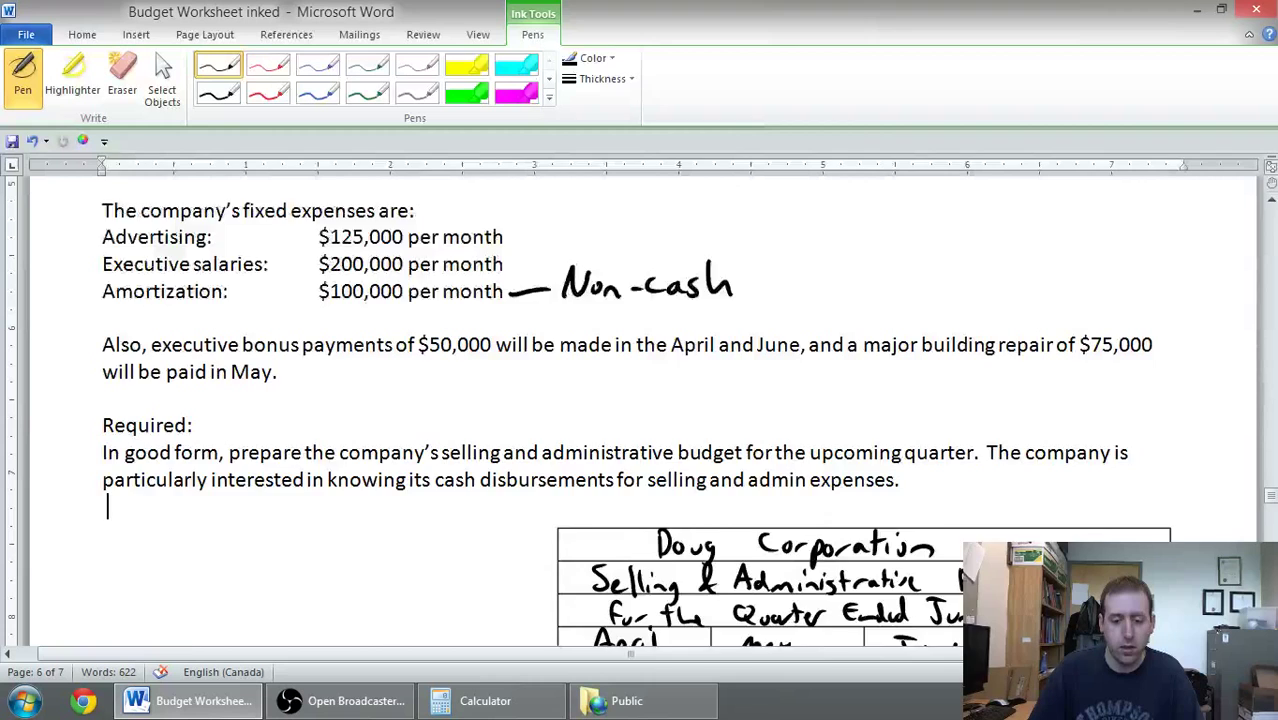
{"action": "scroll", "coordinate": [640, 410], "scroll_direction": "up", "scroll_amount": 5}
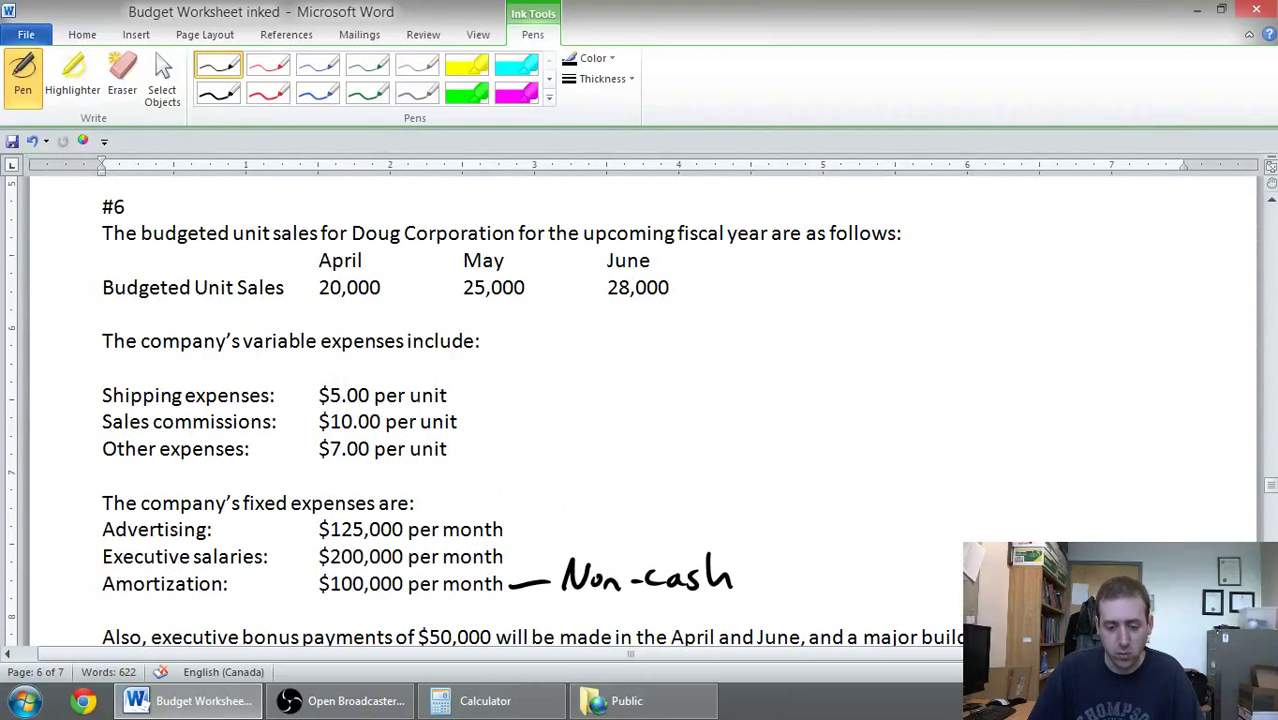
{"action": "scroll", "coordinate": [640, 410], "scroll_direction": "down", "scroll_amount": 11}
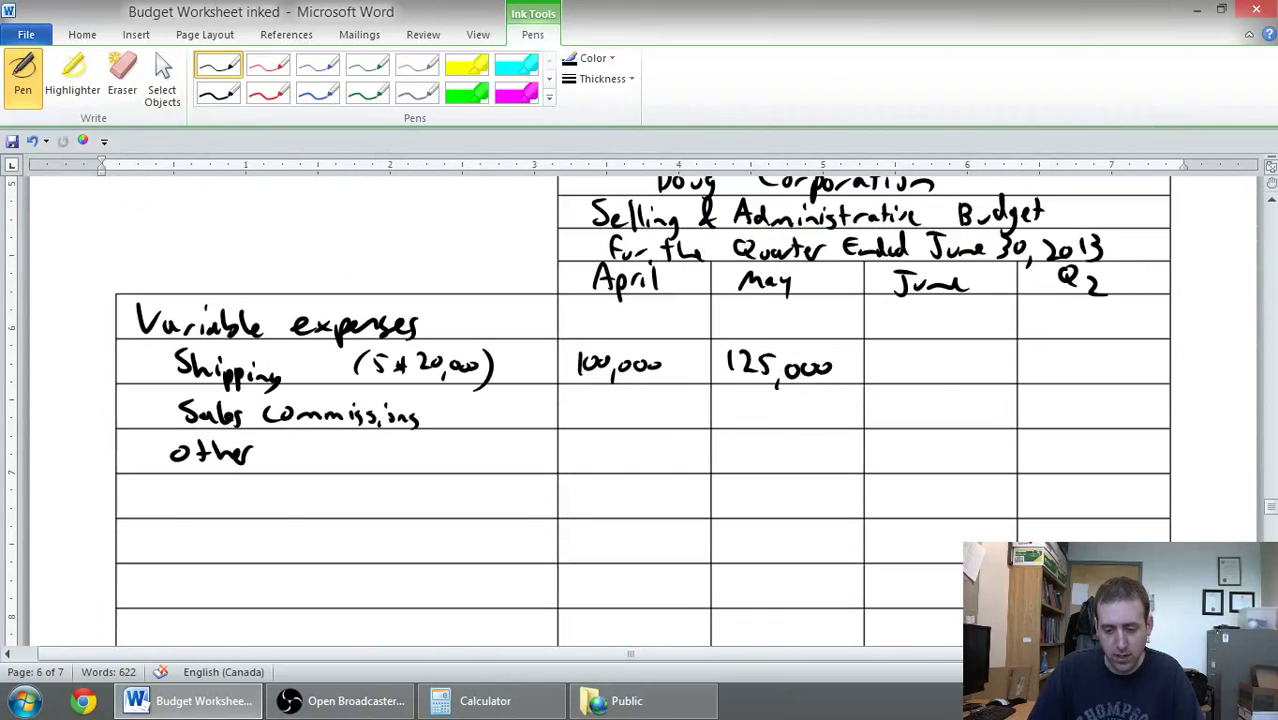
{"action": "mouse_move", "coordinate": [884, 349]}
{"action": "left_mouse_down"}
{"action": "mouse_move", "coordinate": [884, 366]}
{"action": "mouse_move", "coordinate": [910, 363]}
{"action": "left_mouse_up"}
{"action": "left_click_drag", "start_coordinate": [904, 352], "coordinate": [904, 372]}
{"action": "left_click_drag", "start_coordinate": [922, 354], "coordinate": [928, 381]}
{"action": "left_click_drag", "start_coordinate": [947, 357], "coordinate": [977, 359]}
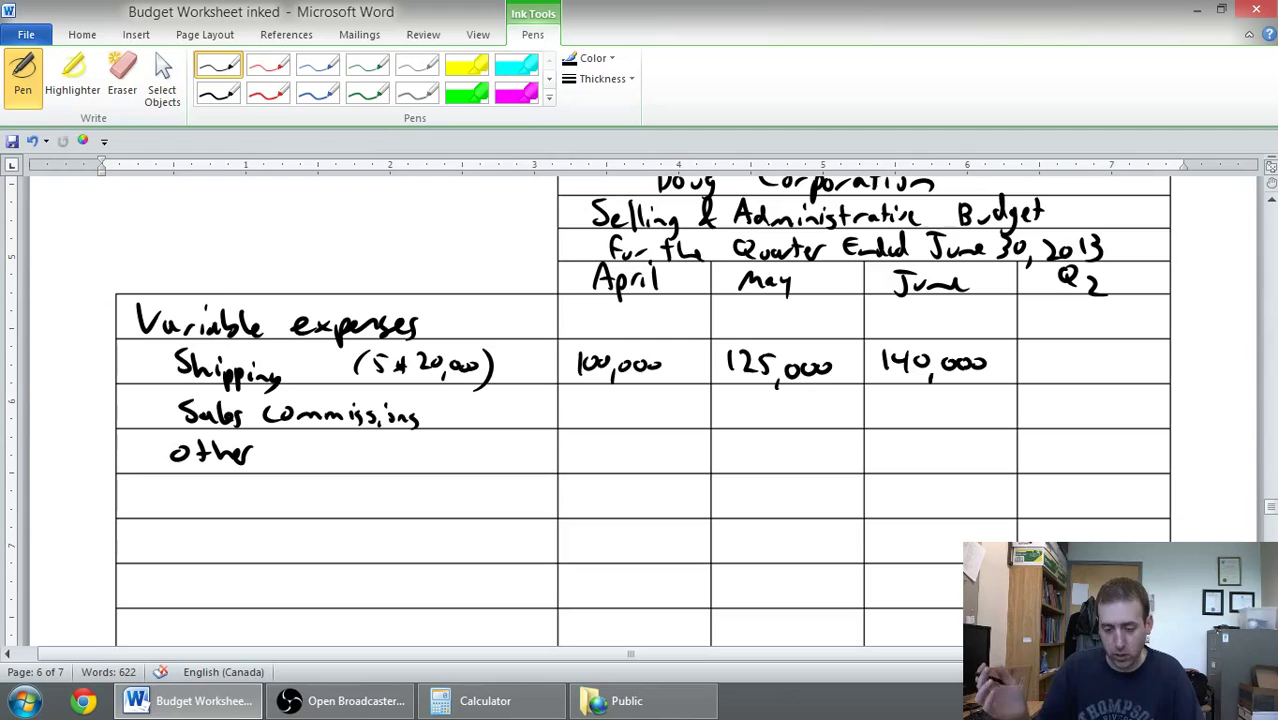
Write Sales commissions of 200,000, 250,000 and 280,000 for April–June
{"action": "mouse_move", "coordinate": [573, 401]}
{"action": "left_mouse_down"}
{"action": "mouse_move", "coordinate": [585, 416]}
{"action": "mouse_move", "coordinate": [592, 404]}
{"action": "left_mouse_up"}
{"action": "mouse_move", "coordinate": [601, 403]}
{"action": "left_mouse_down"}
{"action": "mouse_move", "coordinate": [626, 420]}
{"action": "mouse_move", "coordinate": [648, 404]}
{"action": "mouse_move", "coordinate": [740, 416]}
{"action": "mouse_move", "coordinate": [767, 401]}
{"action": "left_mouse_up"}
{"action": "mouse_move", "coordinate": [779, 420]}
{"action": "left_mouse_down"}
{"action": "mouse_move", "coordinate": [776, 432]}
{"action": "mouse_move", "coordinate": [796, 405]}
{"action": "left_mouse_up"}
{"action": "left_click_drag", "start_coordinate": [806, 404], "coordinate": [822, 410]}
{"action": "left_click_drag", "start_coordinate": [713, 394], "coordinate": [724, 390]}
{"action": "left_click_drag", "start_coordinate": [880, 396], "coordinate": [898, 416]}
{"action": "left_click_drag", "start_coordinate": [910, 396], "coordinate": [936, 430]}
{"action": "left_click_drag", "start_coordinate": [952, 402], "coordinate": [969, 403]}
{"action": "left_click_drag", "start_coordinate": [982, 404], "coordinate": [996, 406]}
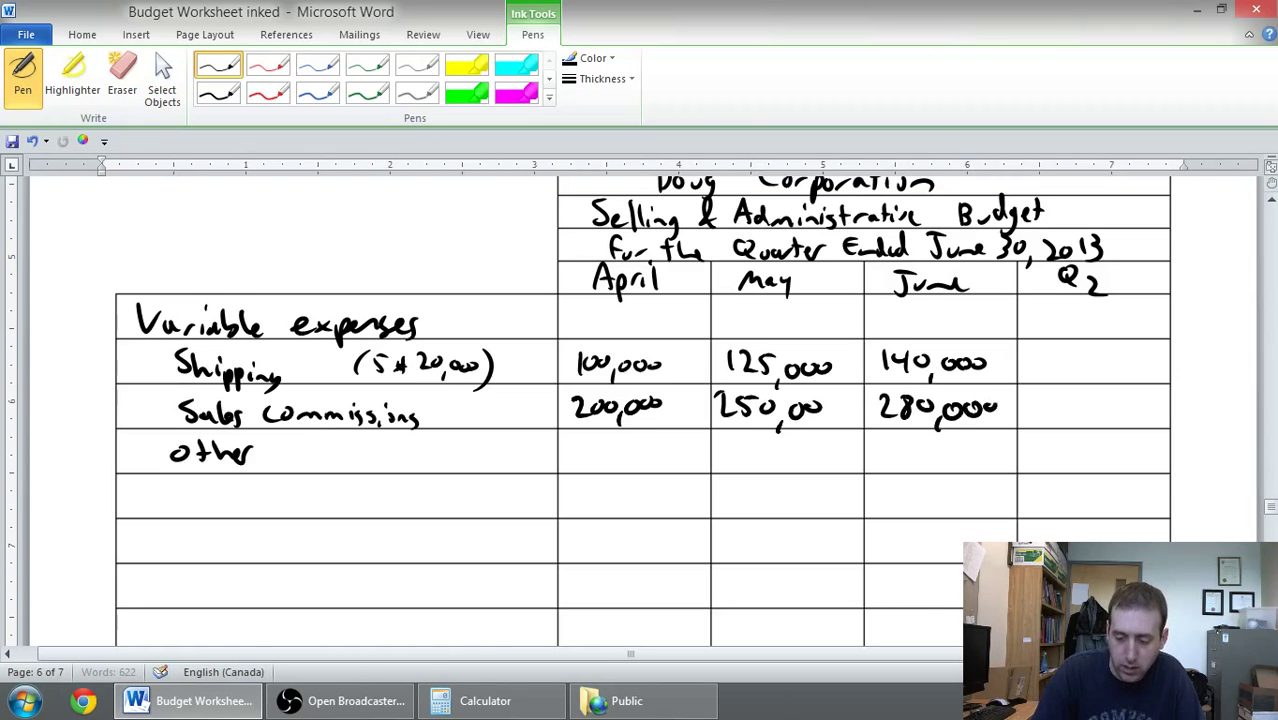
{"action": "scroll", "coordinate": [636, 410], "scroll_direction": "up", "scroll_amount": 10}
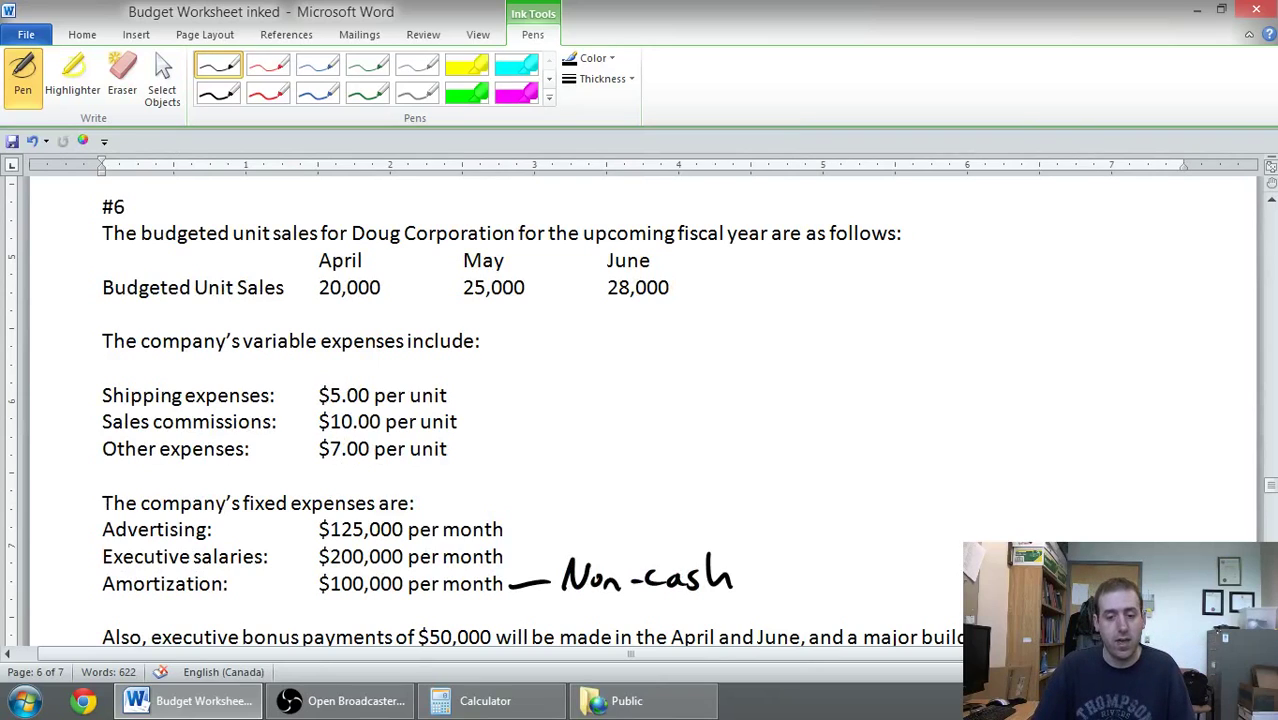
{"action": "scroll", "coordinate": [636, 410], "scroll_direction": "down", "scroll_amount": 10}
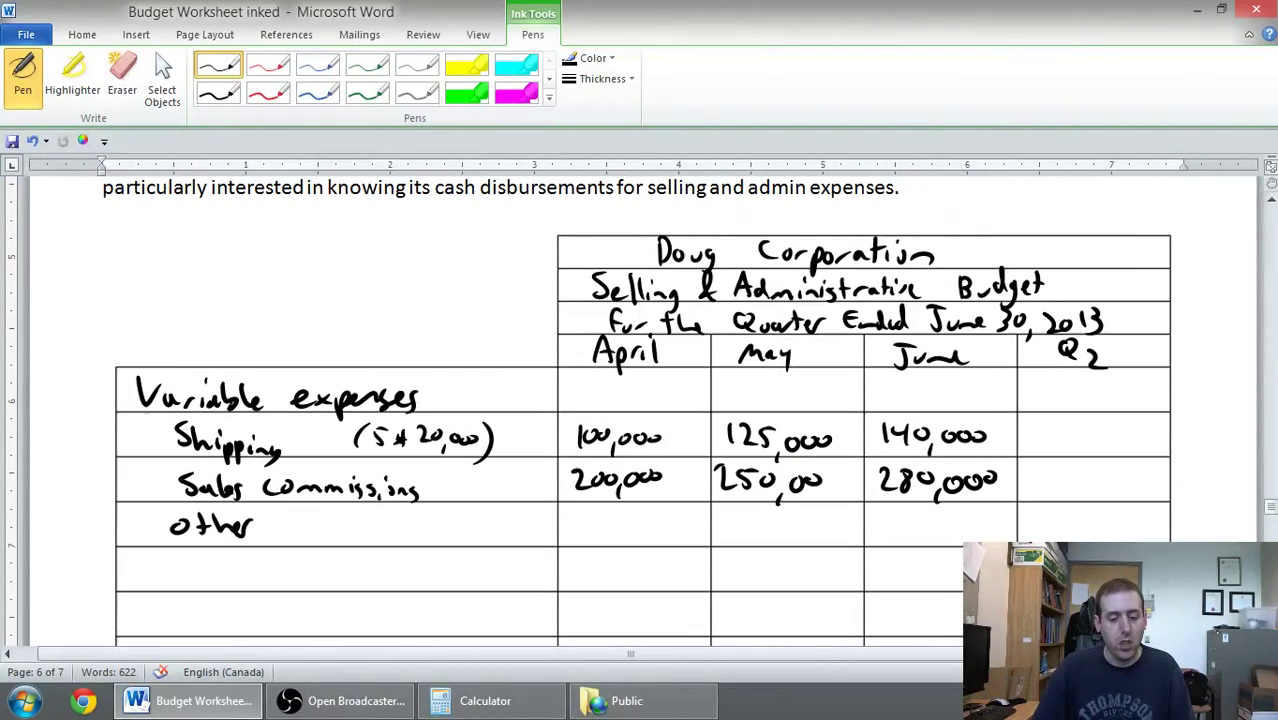
Write other expenses of 140,000, 175,000 and 196,000 for April–June
{"action": "scroll", "coordinate": [636, 410], "scroll_direction": "up", "scroll_amount": 10}
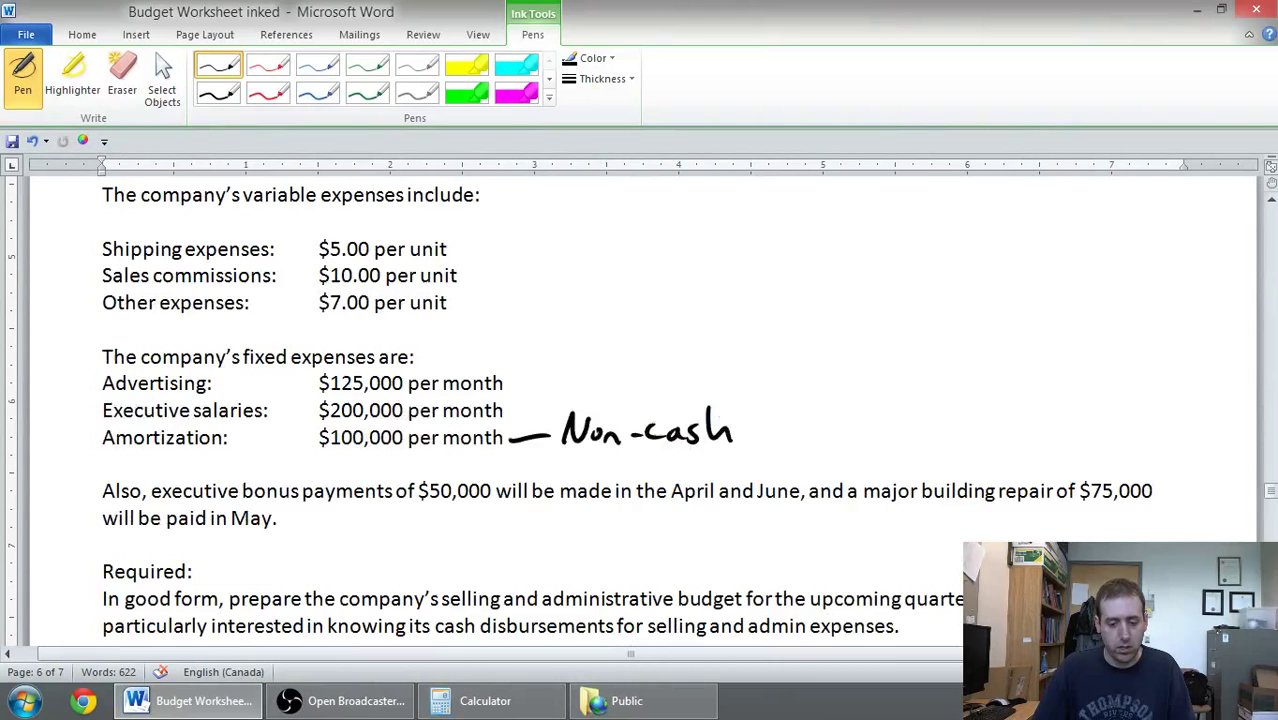
{"action": "scroll", "coordinate": [636, 410], "scroll_direction": "up", "scroll_amount": 3}
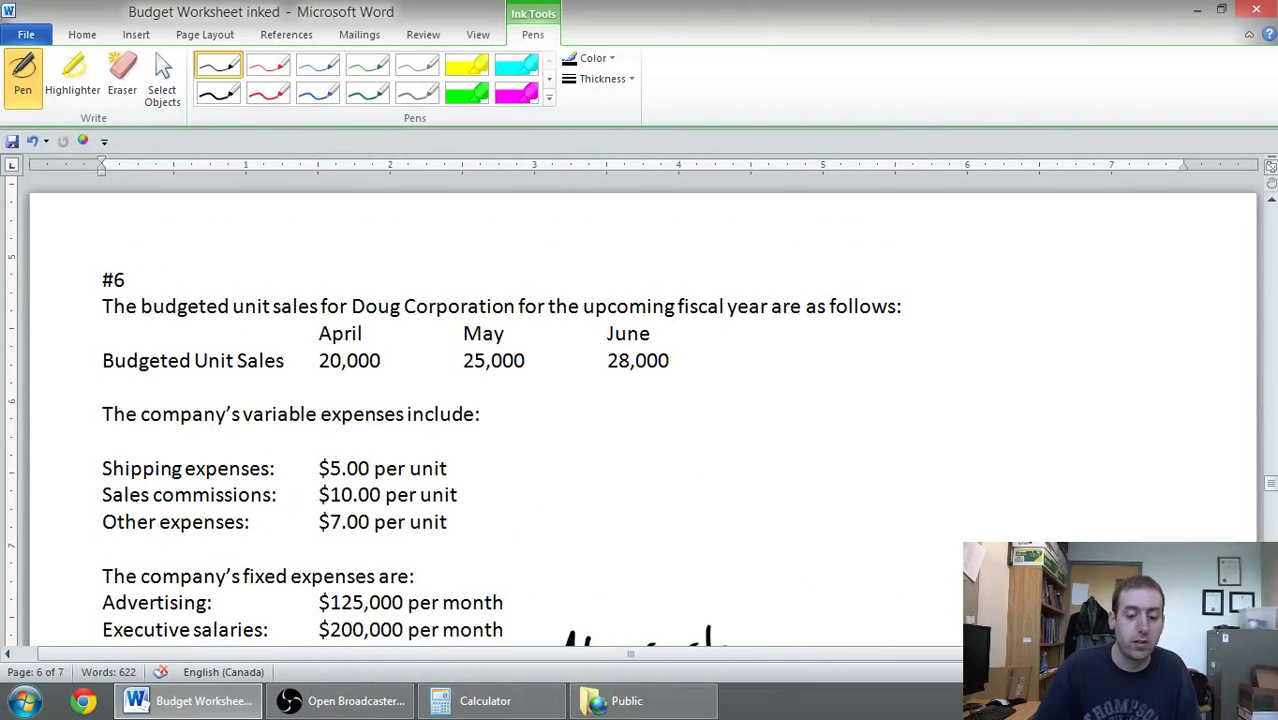
{"action": "scroll", "coordinate": [640, 410], "scroll_direction": "down", "scroll_amount": 15}
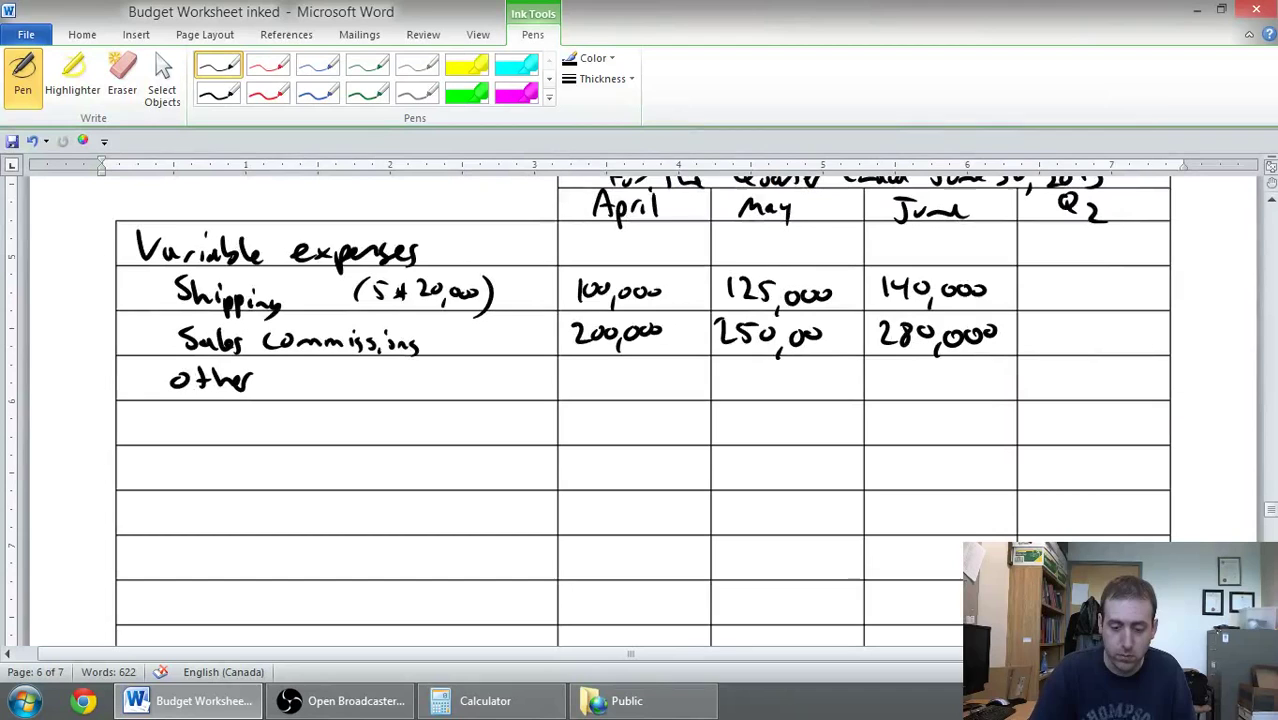
{"action": "left_click_drag", "start_coordinate": [575, 364], "coordinate": [576, 388]}
{"action": "mouse_move", "coordinate": [582, 366]}
{"action": "left_mouse_down"}
{"action": "mouse_move", "coordinate": [594, 386]}
{"action": "mouse_move", "coordinate": [607, 370]}
{"action": "mouse_move", "coordinate": [616, 402]}
{"action": "left_mouse_up"}
{"action": "left_click_drag", "start_coordinate": [632, 376], "coordinate": [650, 375]}
{"action": "mouse_move", "coordinate": [668, 372]}
{"action": "left_mouse_down"}
{"action": "mouse_move", "coordinate": [758, 396]}
{"action": "mouse_move", "coordinate": [787, 375]}
{"action": "left_mouse_up"}
{"action": "left_click_drag", "start_coordinate": [792, 394], "coordinate": [789, 404]}
{"action": "mouse_move", "coordinate": [810, 380]}
{"action": "left_mouse_down"}
{"action": "mouse_move", "coordinate": [806, 396]}
{"action": "mouse_move", "coordinate": [810, 382]}
{"action": "left_mouse_up"}
{"action": "left_click_drag", "start_coordinate": [826, 376], "coordinate": [838, 378]}
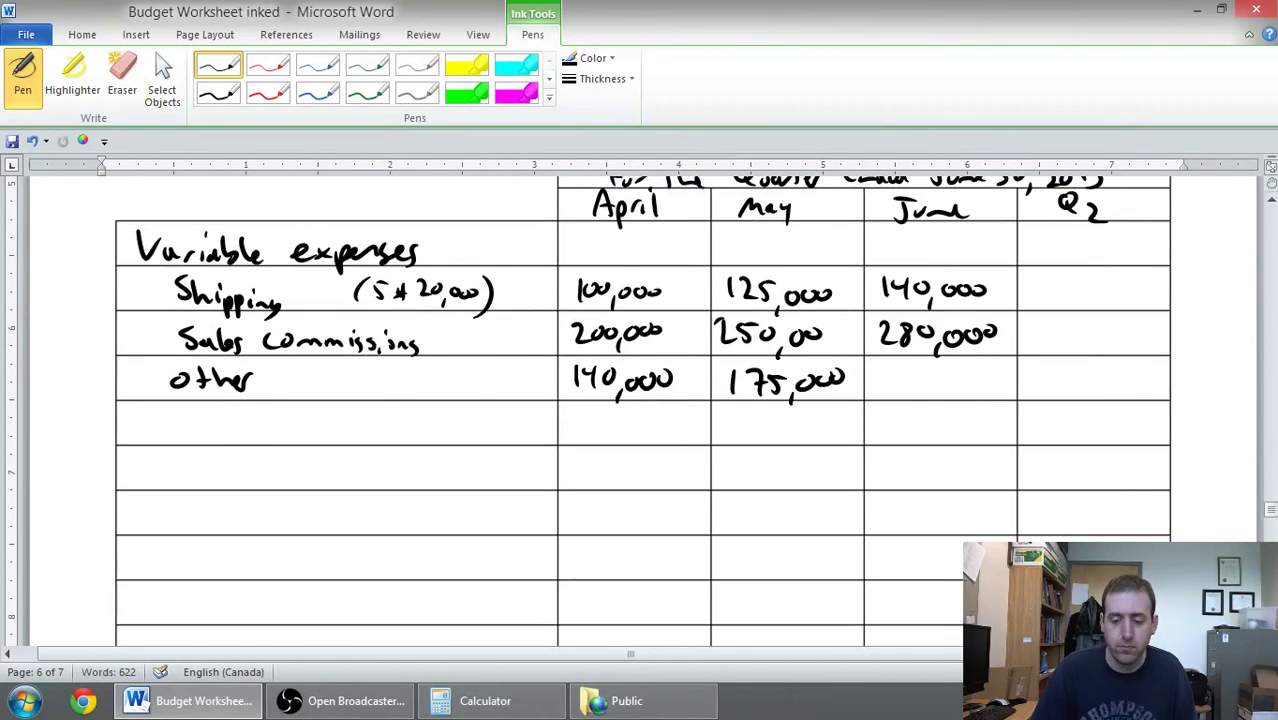
{"action": "scroll", "coordinate": [640, 400], "scroll_direction": "up", "scroll_amount": 5}
{"action": "scroll", "coordinate": [640, 400], "scroll_direction": "up", "scroll_amount": 3}
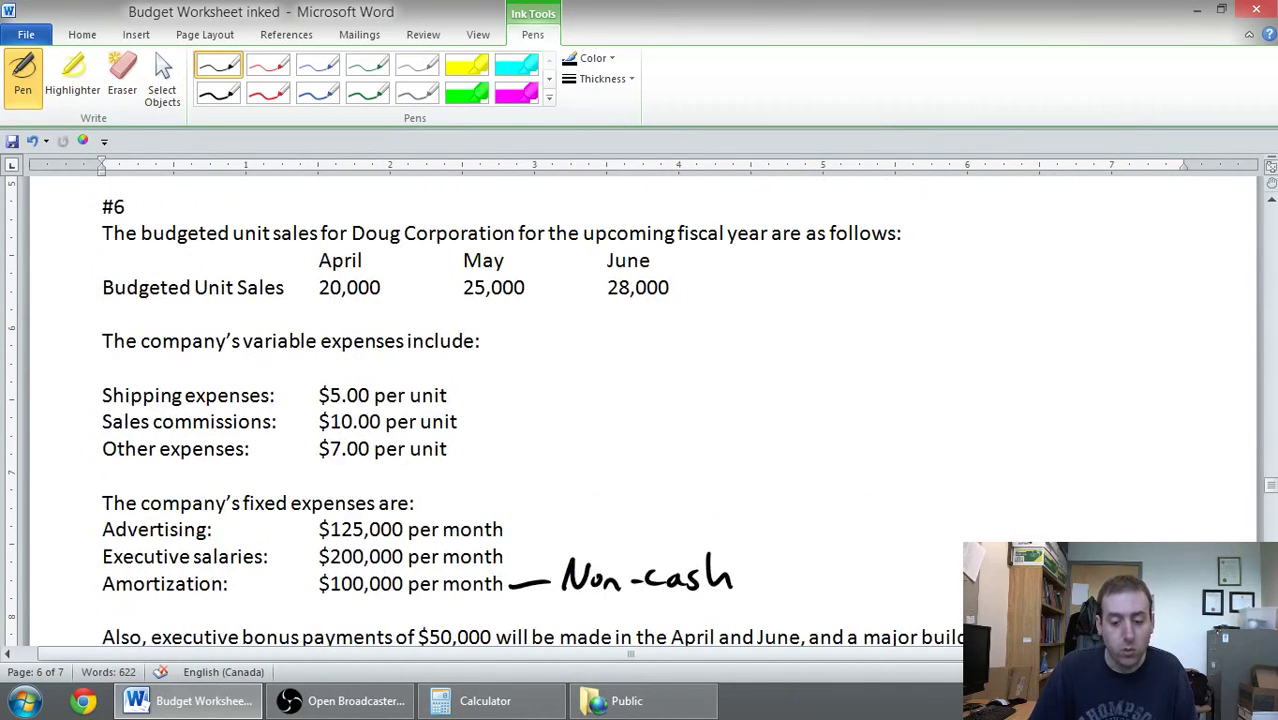
{"action": "scroll", "coordinate": [640, 400], "scroll_direction": "down", "scroll_amount": 13}
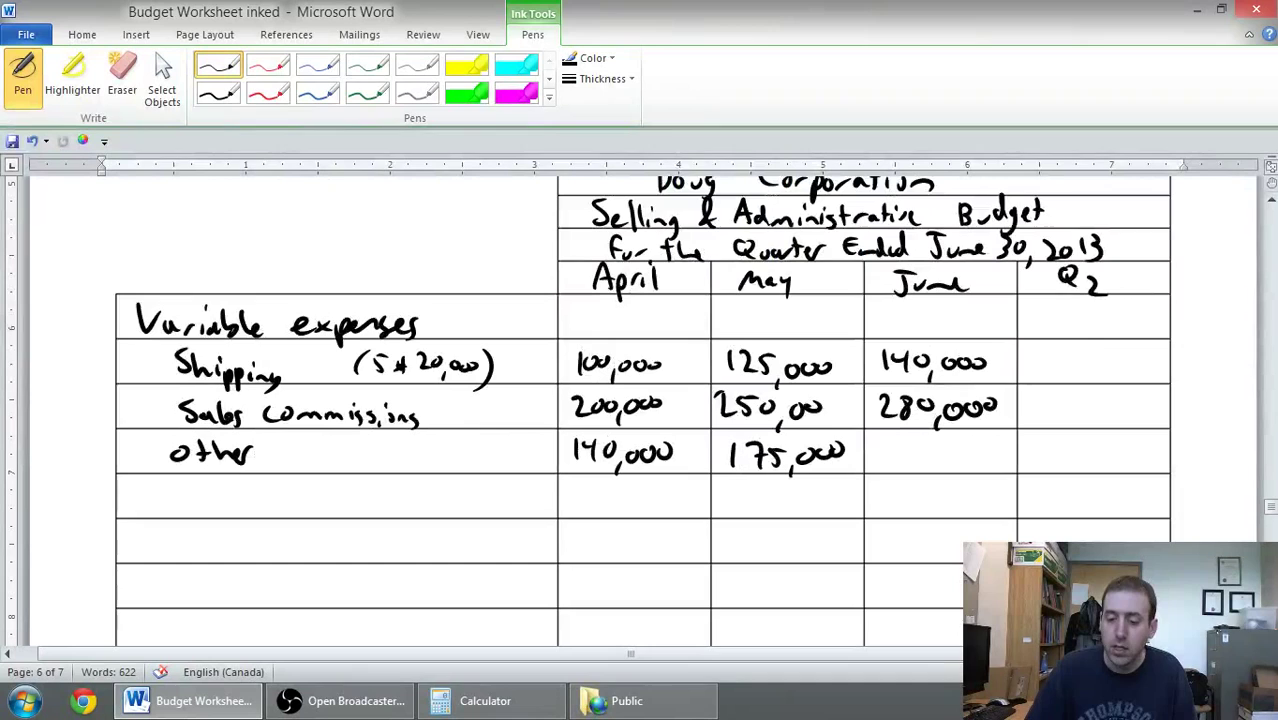
{"action": "mouse_move", "coordinate": [884, 440]}
{"action": "left_mouse_down"}
{"action": "mouse_move", "coordinate": [884, 468]}
{"action": "mouse_move", "coordinate": [902, 466]}
{"action": "left_mouse_up"}
{"action": "left_click_drag", "start_coordinate": [928, 442], "coordinate": [933, 480]}
{"action": "left_click_drag", "start_coordinate": [950, 448], "coordinate": [996, 448]}
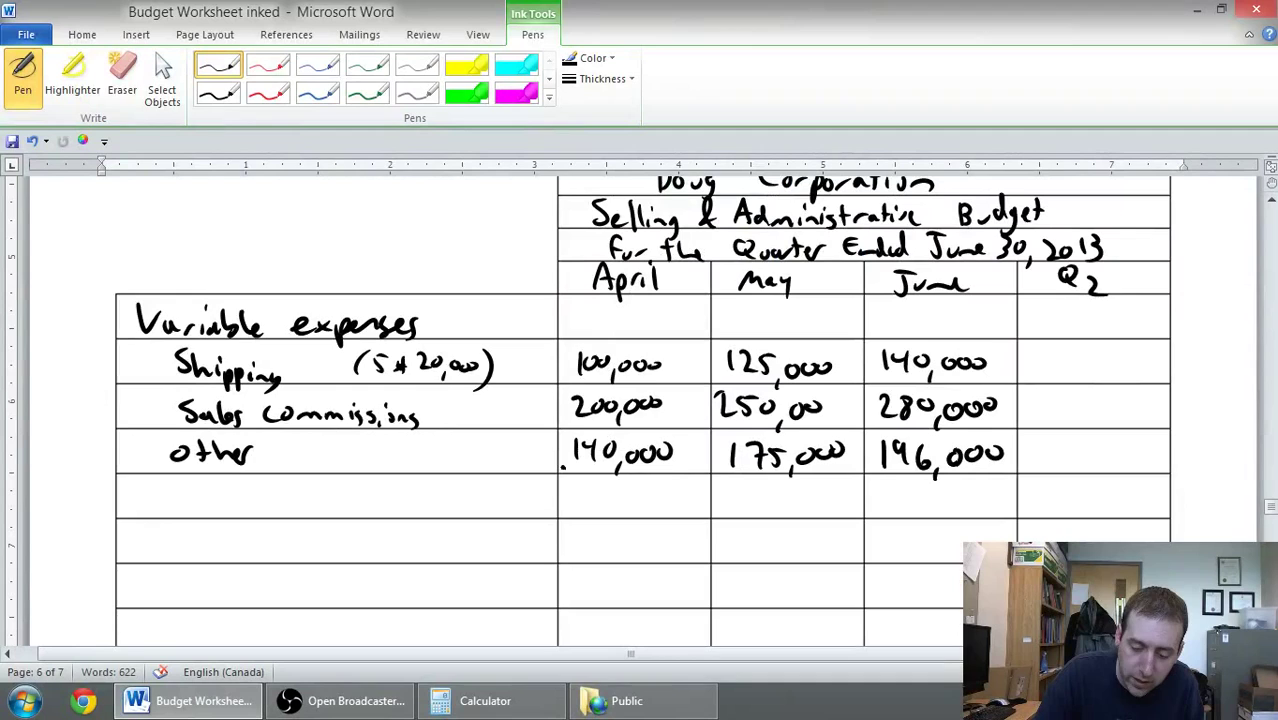
Underline each month's amounts and write totals 440,000, 550,000 and 616,000
{"action": "left_click_drag", "start_coordinate": [562, 466], "coordinate": [675, 464]}
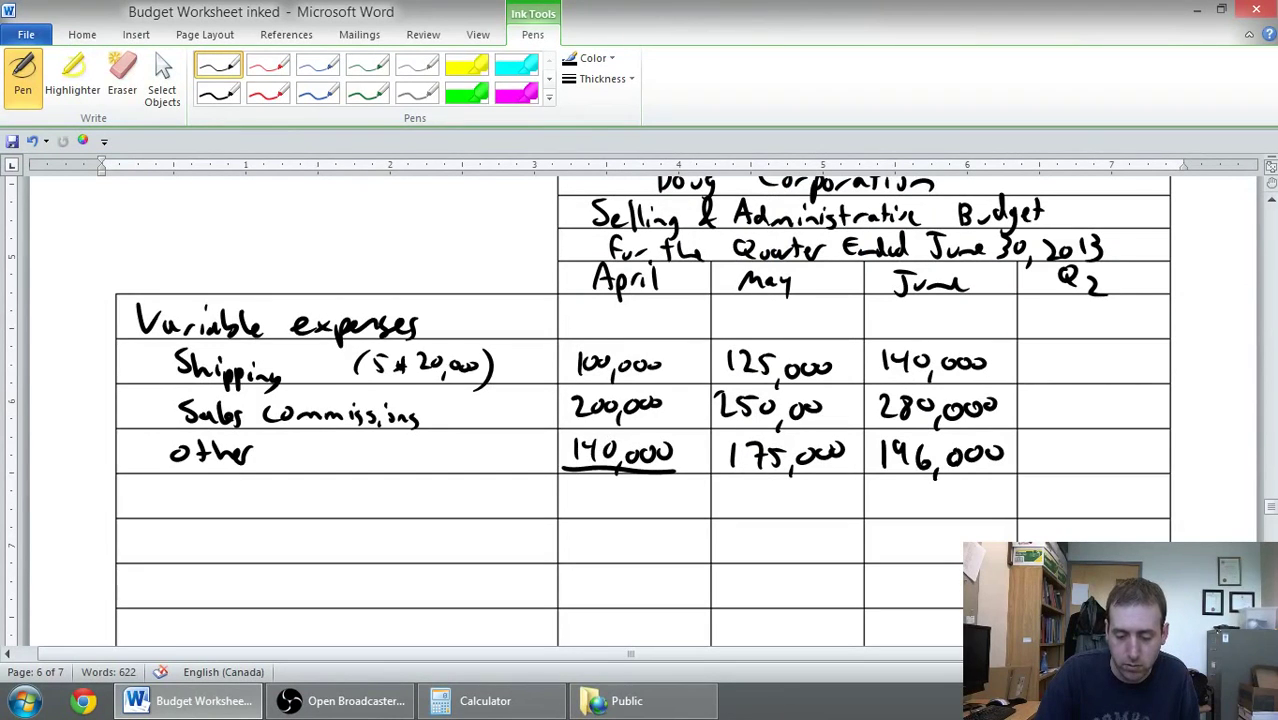
{"action": "left_click_drag", "start_coordinate": [578, 481], "coordinate": [592, 494]}
{"action": "mouse_move", "coordinate": [600, 484]}
{"action": "left_mouse_down"}
{"action": "mouse_move", "coordinate": [598, 497]}
{"action": "mouse_move", "coordinate": [622, 496]}
{"action": "mouse_move", "coordinate": [622, 520]}
{"action": "left_mouse_up"}
{"action": "left_click_drag", "start_coordinate": [640, 490], "coordinate": [659, 492]}
{"action": "left_click_drag", "start_coordinate": [678, 488], "coordinate": [679, 490]}
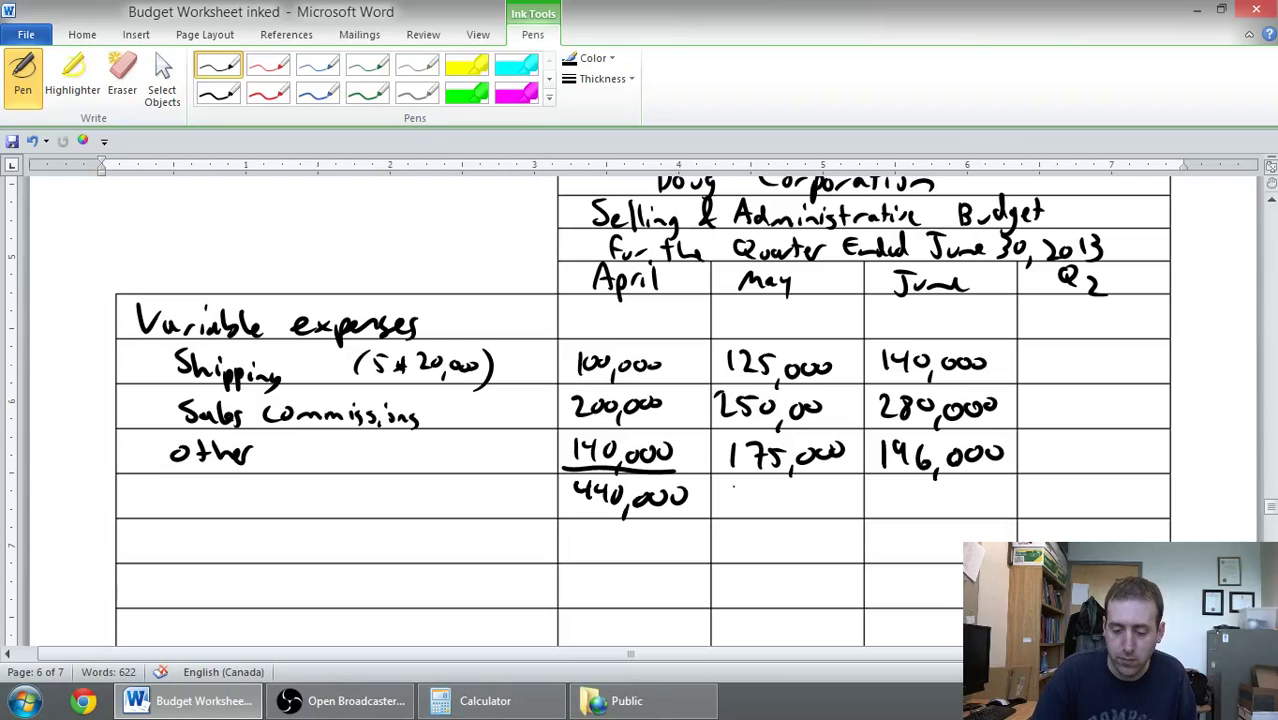
{"action": "mouse_move", "coordinate": [742, 482]}
{"action": "left_mouse_down"}
{"action": "mouse_move", "coordinate": [730, 506]}
{"action": "mouse_move", "coordinate": [790, 522]}
{"action": "mouse_move", "coordinate": [836, 492]}
{"action": "left_mouse_up"}
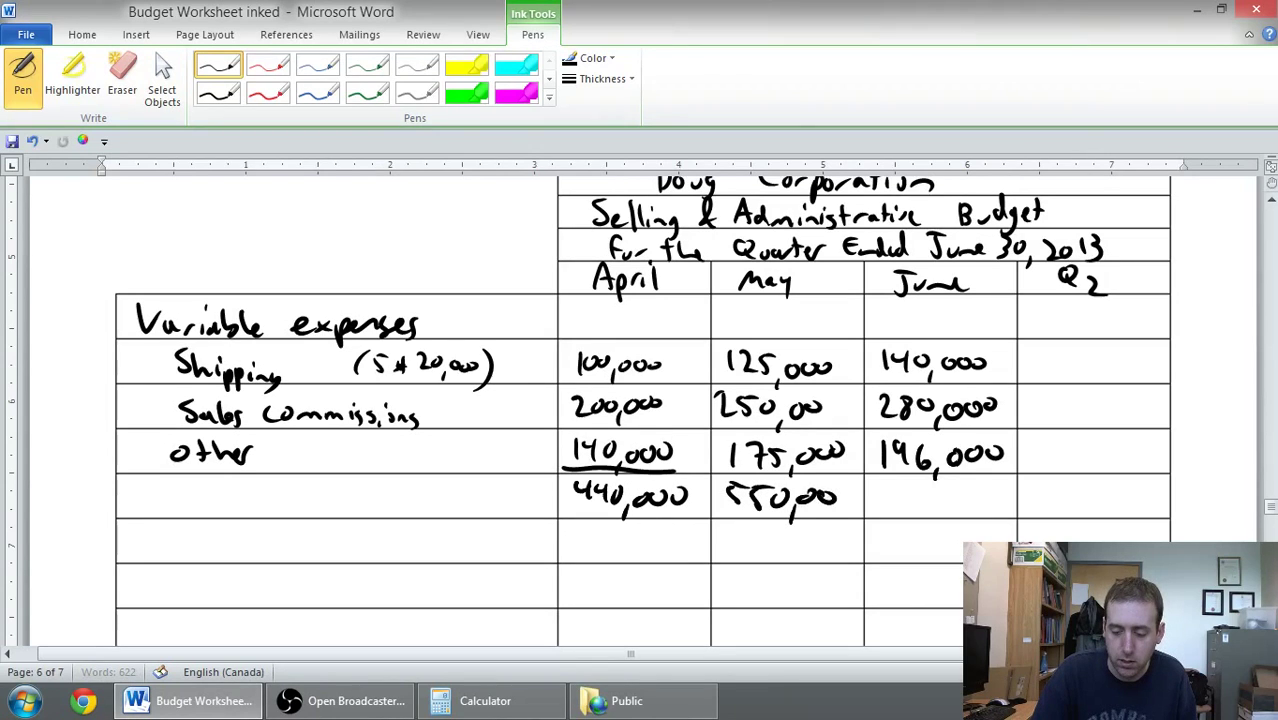
{"action": "left_click_drag", "start_coordinate": [710, 472], "coordinate": [842, 470]}
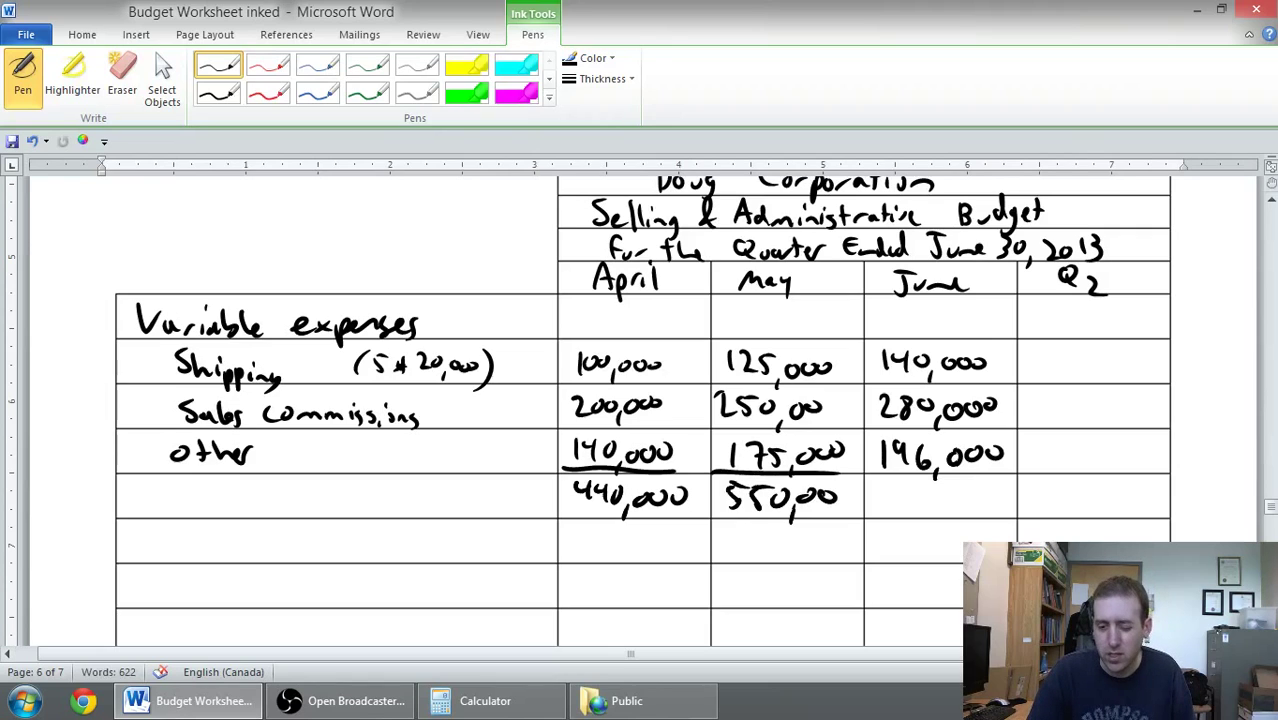
{"action": "mouse_move", "coordinate": [888, 490]}
{"action": "left_mouse_down"}
{"action": "mouse_move", "coordinate": [884, 508]}
{"action": "mouse_move", "coordinate": [928, 508]}
{"action": "left_mouse_up"}
{"action": "mouse_move", "coordinate": [940, 506]}
{"action": "left_mouse_down"}
{"action": "mouse_move", "coordinate": [937, 518]}
{"action": "mouse_move", "coordinate": [975, 492]}
{"action": "left_mouse_up"}
{"action": "left_click_drag", "start_coordinate": [998, 488], "coordinate": [996, 490]}
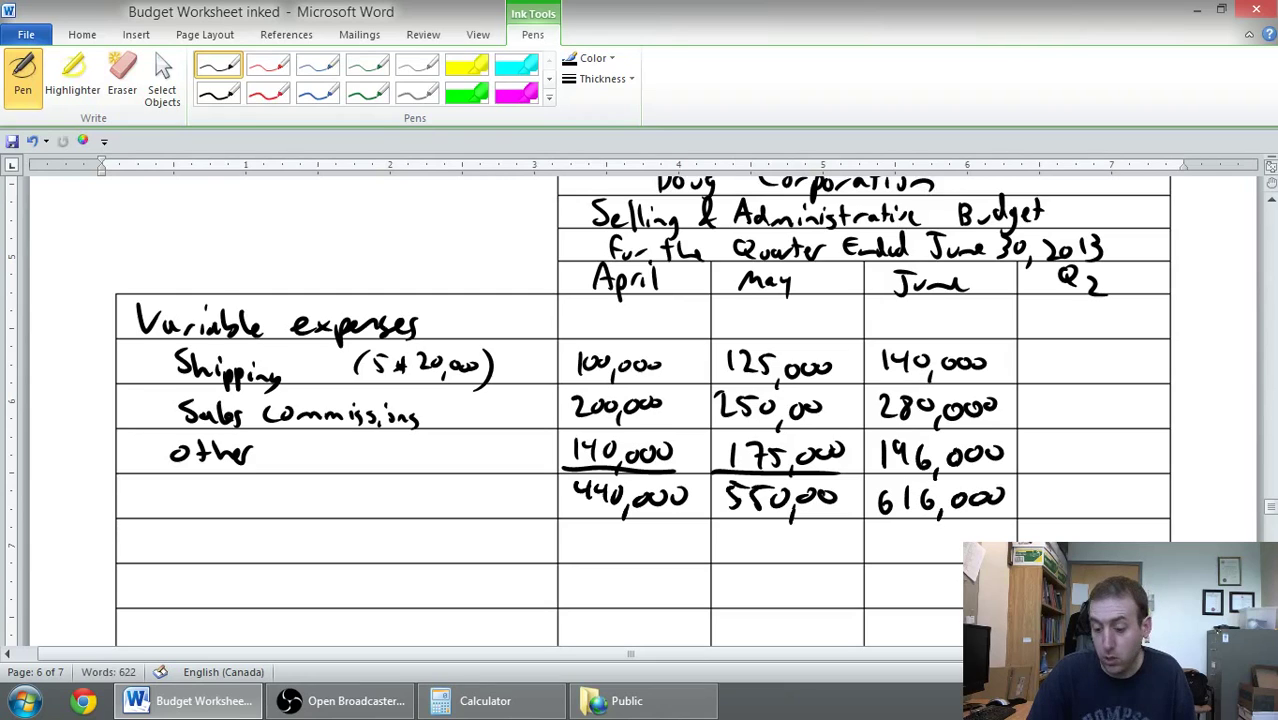
{"action": "left_click_drag", "start_coordinate": [870, 474], "coordinate": [1002, 469]}
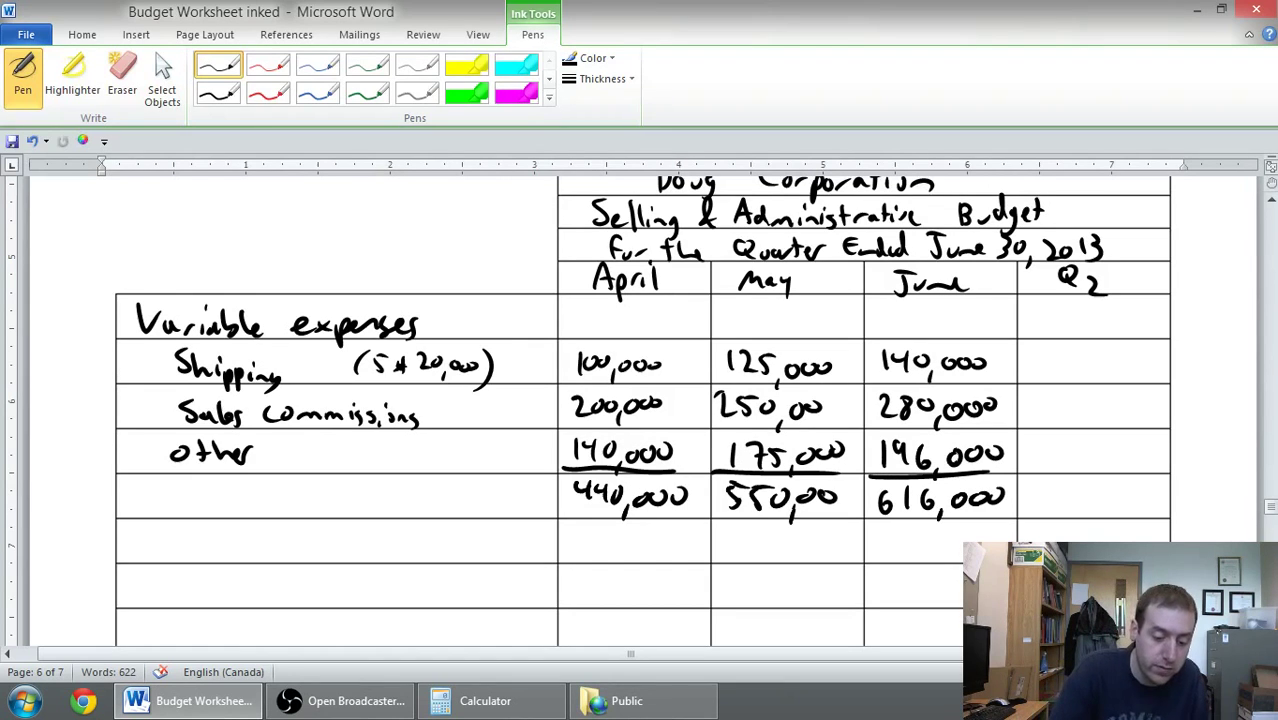
Label the totals row 'Total variable S&A'
{"action": "mouse_move", "coordinate": [136, 484]}
{"action": "left_mouse_down"}
{"action": "mouse_move", "coordinate": [146, 512]}
{"action": "mouse_move", "coordinate": [170, 480]}
{"action": "mouse_move", "coordinate": [254, 506]}
{"action": "left_mouse_up"}
{"action": "mouse_move", "coordinate": [256, 508]}
{"action": "left_mouse_down"}
{"action": "mouse_move", "coordinate": [266, 494]}
{"action": "mouse_move", "coordinate": [304, 510]}
{"action": "left_mouse_up"}
{"action": "mouse_move", "coordinate": [308, 500]}
{"action": "left_mouse_down"}
{"action": "mouse_move", "coordinate": [322, 482]}
{"action": "mouse_move", "coordinate": [326, 506]}
{"action": "mouse_move", "coordinate": [348, 514]}
{"action": "left_mouse_up"}
{"action": "mouse_move", "coordinate": [390, 476]}
{"action": "left_mouse_down"}
{"action": "mouse_move", "coordinate": [376, 508]}
{"action": "mouse_move", "coordinate": [422, 508]}
{"action": "left_mouse_up"}
{"action": "left_click_drag", "start_coordinate": [408, 496], "coordinate": [424, 494]}
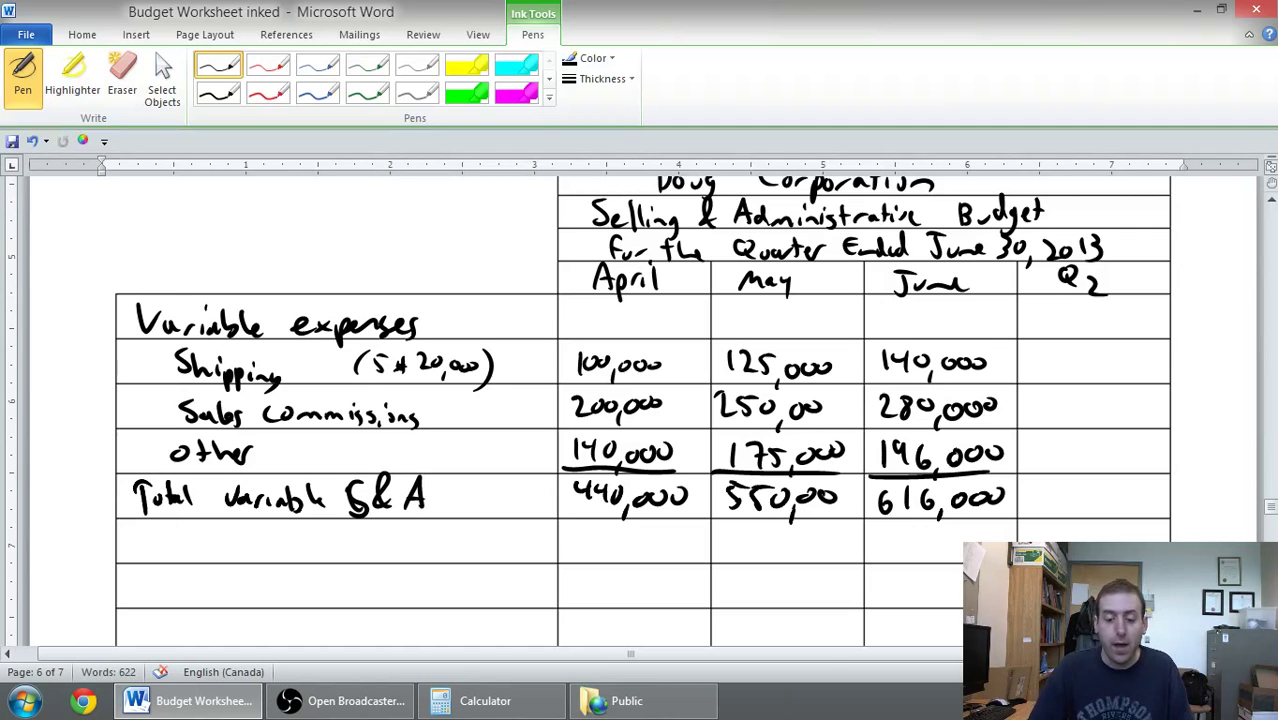
Handwrite the 'Fixed expenses' heading below the variable totals
{"action": "left_click_drag", "start_coordinate": [168, 522], "coordinate": [180, 519]}
{"action": "left_click_drag", "start_coordinate": [168, 522], "coordinate": [165, 552]}
{"action": "left_click_drag", "start_coordinate": [162, 538], "coordinate": [206, 555]}
{"action": "left_click_drag", "start_coordinate": [206, 536], "coordinate": [193, 556]}
{"action": "left_click_drag", "start_coordinate": [210, 546], "coordinate": [386, 562]}
Add an Advertising row with 125,000 for April, May and June
{"action": "scroll", "coordinate": [640, 410], "scroll_direction": "up", "scroll_amount": 8}
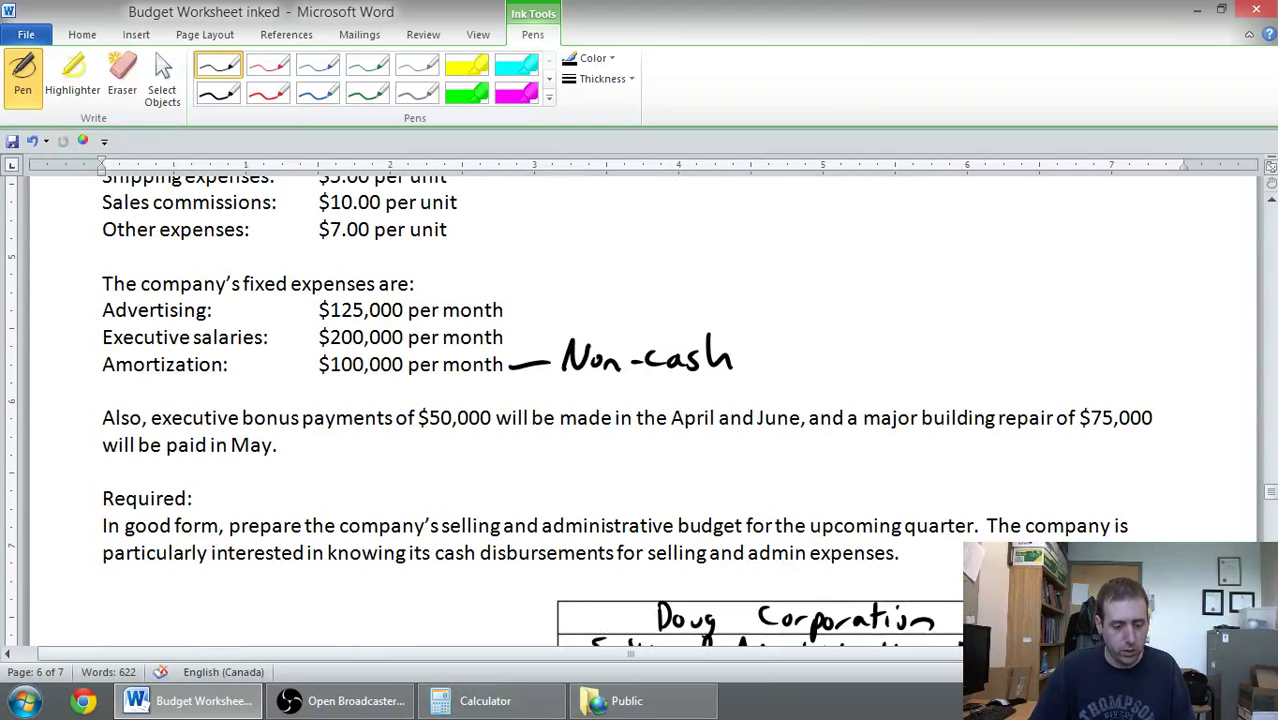
{"action": "scroll", "coordinate": [640, 410], "scroll_direction": "down", "scroll_amount": 8}
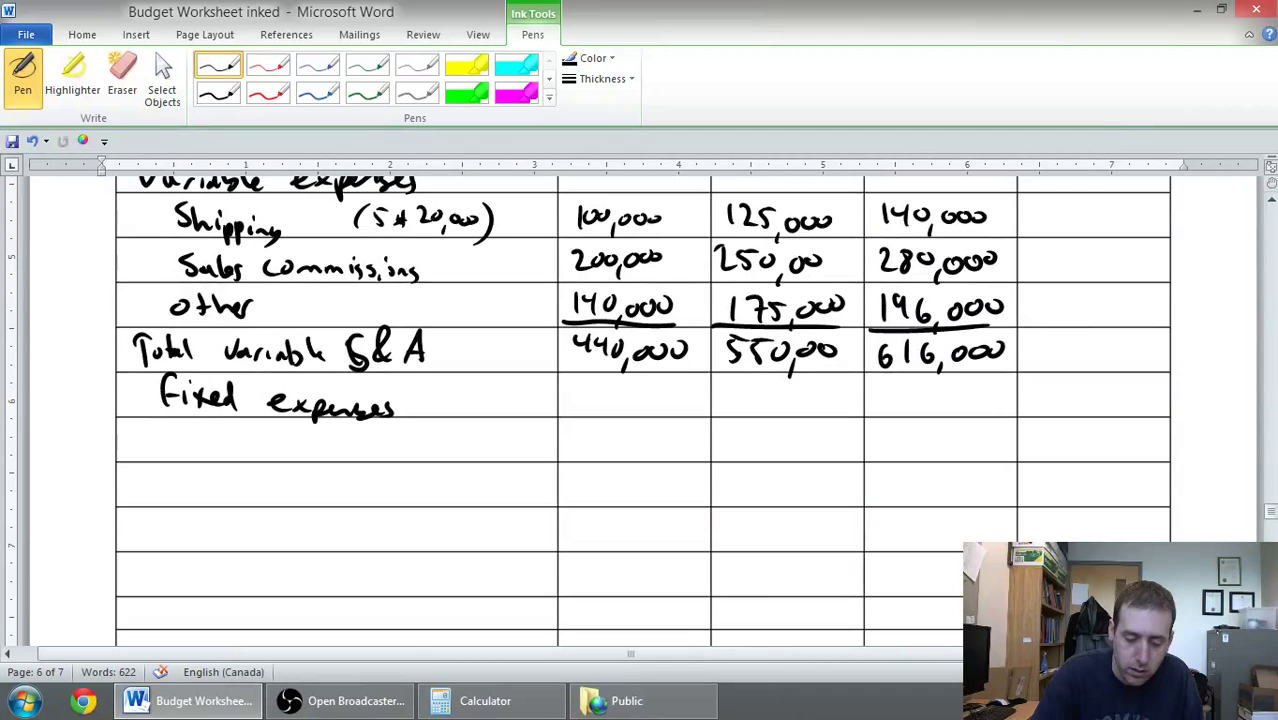
{"action": "mouse_move", "coordinate": [200, 458]}
{"action": "left_mouse_down"}
{"action": "mouse_move", "coordinate": [254, 444]}
{"action": "mouse_move", "coordinate": [268, 458]}
{"action": "mouse_move", "coordinate": [340, 452]}
{"action": "mouse_move", "coordinate": [344, 466]}
{"action": "left_mouse_up"}
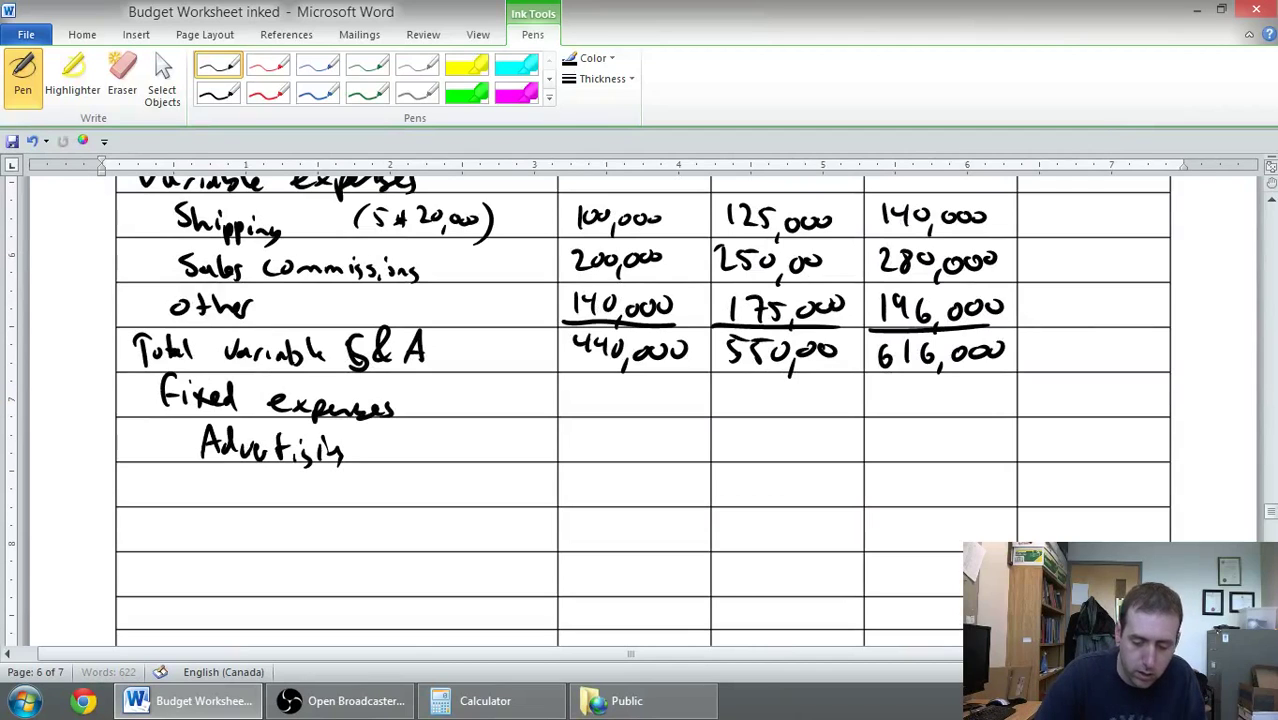
{"action": "left_click_drag", "start_coordinate": [586, 432], "coordinate": [590, 456]}
{"action": "left_click_drag", "start_coordinate": [596, 440], "coordinate": [610, 454]}
{"action": "mouse_move", "coordinate": [624, 454]}
{"action": "left_mouse_down"}
{"action": "mouse_move", "coordinate": [620, 466]}
{"action": "mouse_move", "coordinate": [634, 444]}
{"action": "left_mouse_up"}
{"action": "left_click_drag", "start_coordinate": [652, 442], "coordinate": [650, 444]}
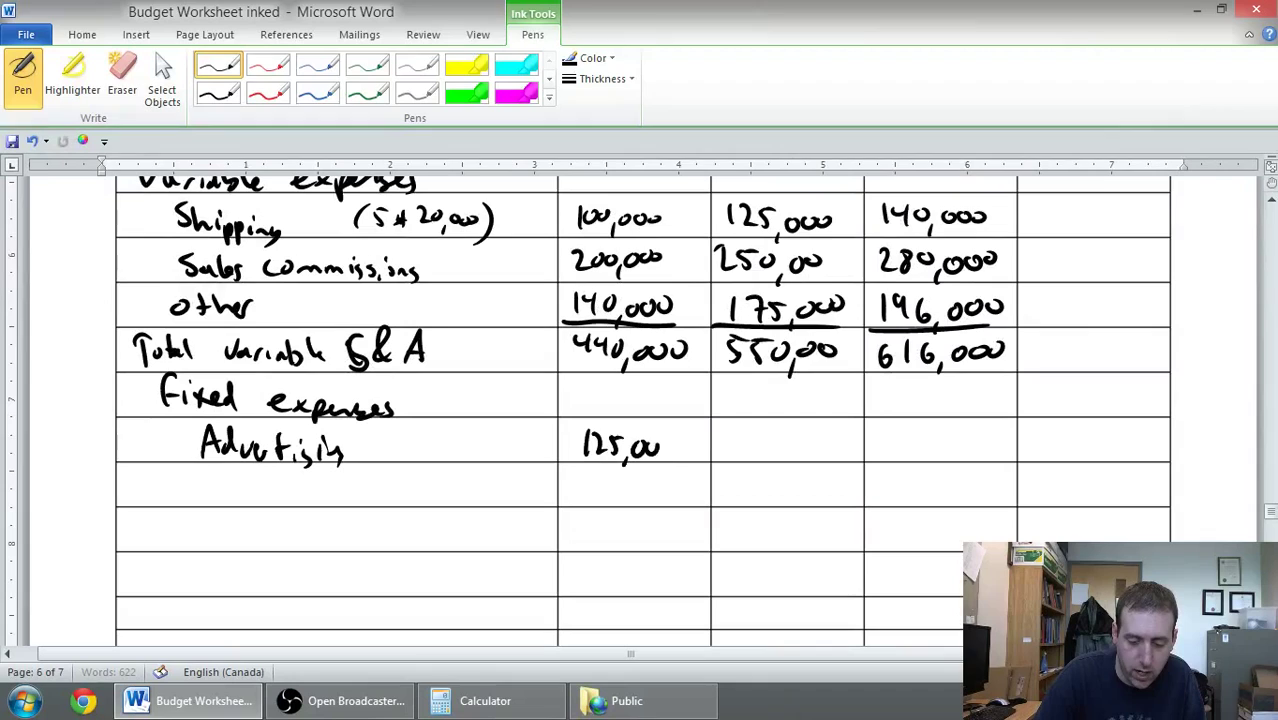
{"action": "left_click_drag", "start_coordinate": [738, 432], "coordinate": [738, 458]}
{"action": "left_click_drag", "start_coordinate": [748, 436], "coordinate": [768, 456]}
{"action": "mouse_move", "coordinate": [772, 432]}
{"action": "left_mouse_down"}
{"action": "mouse_move", "coordinate": [770, 456]}
{"action": "mouse_move", "coordinate": [794, 432]}
{"action": "left_mouse_up"}
{"action": "left_click_drag", "start_coordinate": [798, 444], "coordinate": [812, 446]}
{"action": "left_click_drag", "start_coordinate": [822, 444], "coordinate": [824, 446]}
{"action": "mouse_move", "coordinate": [898, 428]}
{"action": "left_mouse_down"}
{"action": "mouse_move", "coordinate": [898, 452]}
{"action": "mouse_move", "coordinate": [928, 450]}
{"action": "left_mouse_up"}
{"action": "left_click_drag", "start_coordinate": [938, 430], "coordinate": [944, 450]}
{"action": "left_click_drag", "start_coordinate": [938, 430], "coordinate": [950, 430]}
{"action": "left_click_drag", "start_coordinate": [956, 436], "coordinate": [966, 440]}
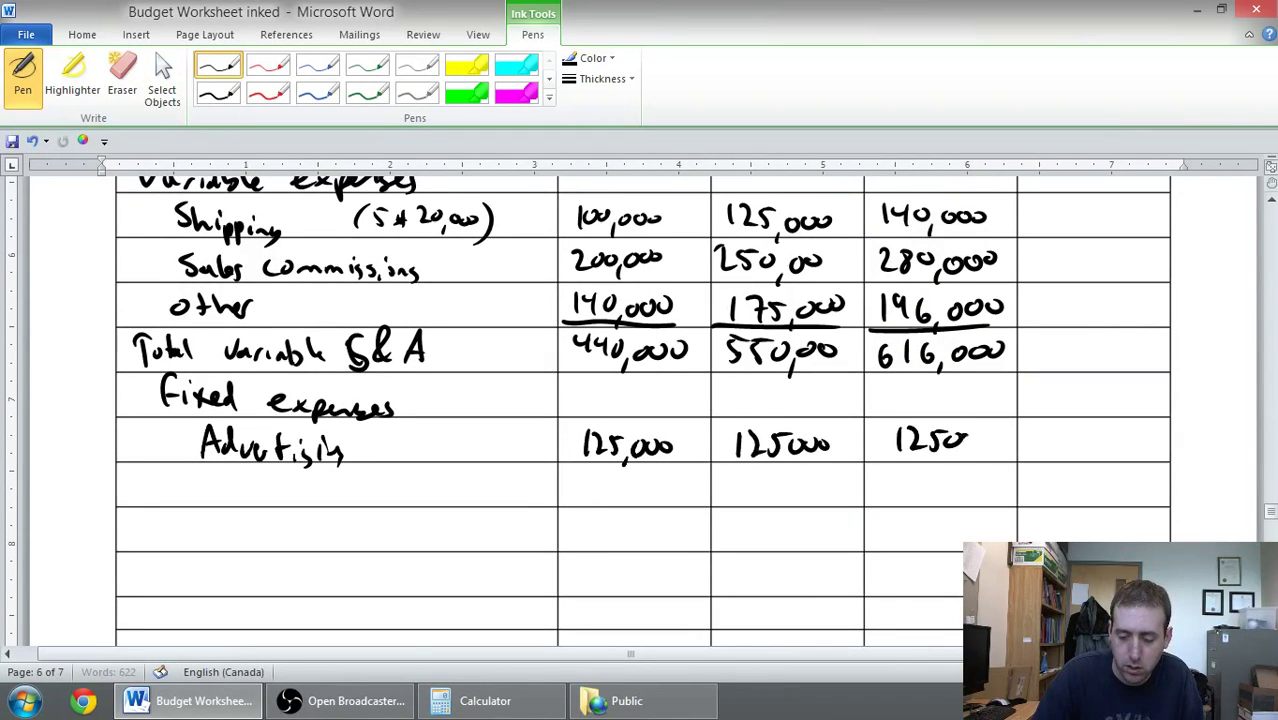
Add an Exec salaries row with 200,000 for each month
{"action": "left_click_drag", "start_coordinate": [210, 474], "coordinate": [198, 498]}
{"action": "left_click_drag", "start_coordinate": [198, 486], "coordinate": [214, 486]}
{"action": "mouse_move", "coordinate": [218, 498]}
{"action": "left_mouse_down"}
{"action": "mouse_move", "coordinate": [226, 486]}
{"action": "mouse_move", "coordinate": [284, 502]}
{"action": "mouse_move", "coordinate": [330, 476]}
{"action": "mouse_move", "coordinate": [356, 506]}
{"action": "left_mouse_up"}
{"action": "left_click_drag", "start_coordinate": [355, 478], "coordinate": [357, 484]}
{"action": "left_click_drag", "start_coordinate": [360, 496], "coordinate": [374, 508]}
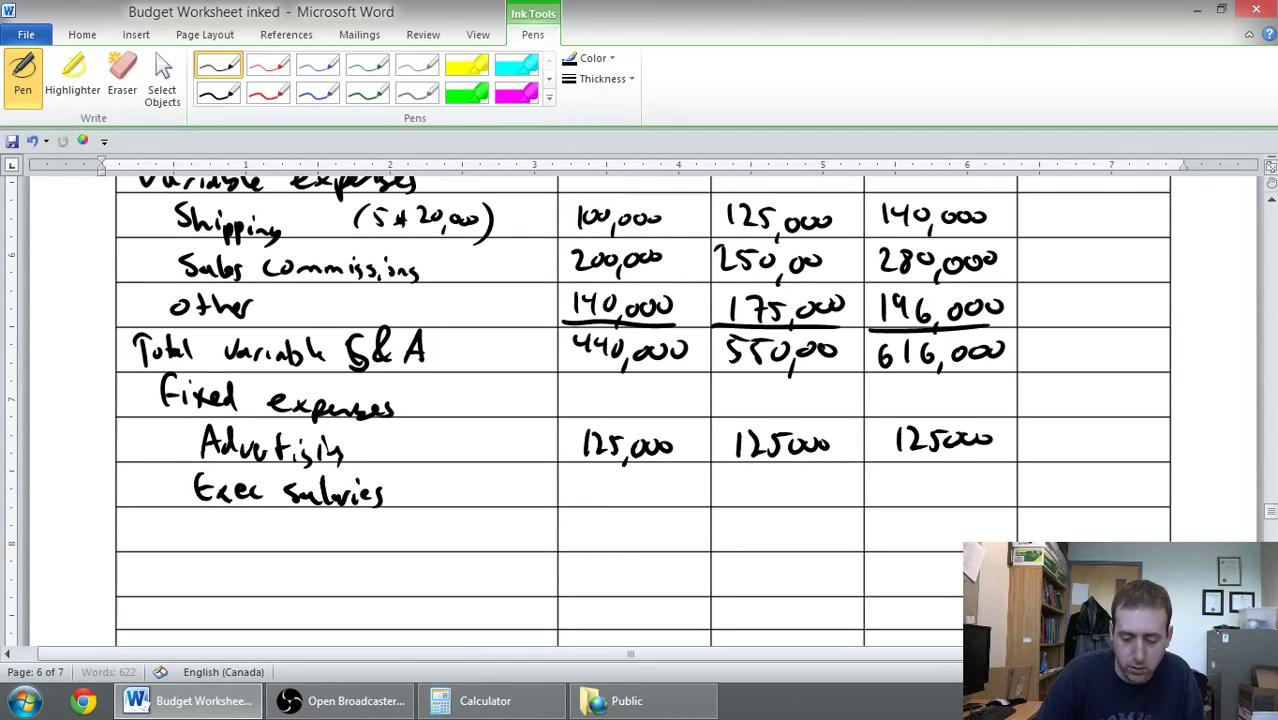
{"action": "mouse_move", "coordinate": [582, 474]}
{"action": "left_mouse_down"}
{"action": "mouse_move", "coordinate": [604, 494]}
{"action": "mouse_move", "coordinate": [622, 490]}
{"action": "left_mouse_up"}
{"action": "mouse_move", "coordinate": [630, 494]}
{"action": "left_mouse_down"}
{"action": "mouse_move", "coordinate": [626, 506]}
{"action": "mouse_move", "coordinate": [642, 494]}
{"action": "left_mouse_up"}
{"action": "mouse_move", "coordinate": [658, 478]}
{"action": "left_mouse_down"}
{"action": "mouse_move", "coordinate": [656, 494]}
{"action": "mouse_move", "coordinate": [760, 498]}
{"action": "left_mouse_up"}
{"action": "left_click_drag", "start_coordinate": [766, 492], "coordinate": [766, 492]}
{"action": "mouse_move", "coordinate": [782, 487]}
{"action": "left_mouse_down"}
{"action": "mouse_move", "coordinate": [792, 516]}
{"action": "mouse_move", "coordinate": [804, 495]}
{"action": "left_mouse_up"}
{"action": "left_click_drag", "start_coordinate": [822, 490], "coordinate": [926, 492]}
{"action": "left_click_drag", "start_coordinate": [944, 478], "coordinate": [950, 504]}
{"action": "mouse_move", "coordinate": [966, 482]}
{"action": "left_mouse_down"}
{"action": "mouse_move", "coordinate": [964, 496]}
{"action": "mouse_move", "coordinate": [978, 496]}
{"action": "left_mouse_up"}
{"action": "left_click_drag", "start_coordinate": [996, 486], "coordinate": [994, 496]}
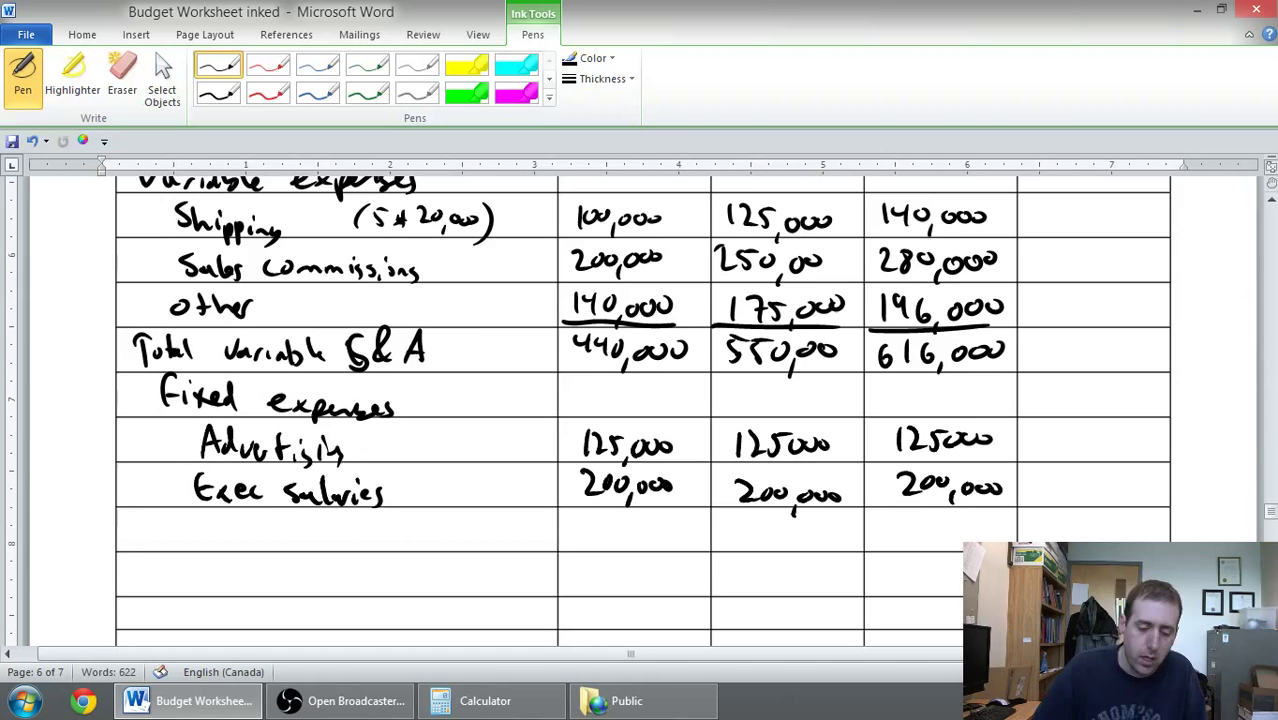
Add an Amortization row with 100,000 for April, May and June
{"action": "scroll", "coordinate": [640, 400], "scroll_direction": "up", "scroll_amount": 1}
{"action": "scroll", "coordinate": [640, 400], "scroll_direction": "up", "scroll_amount": 6}
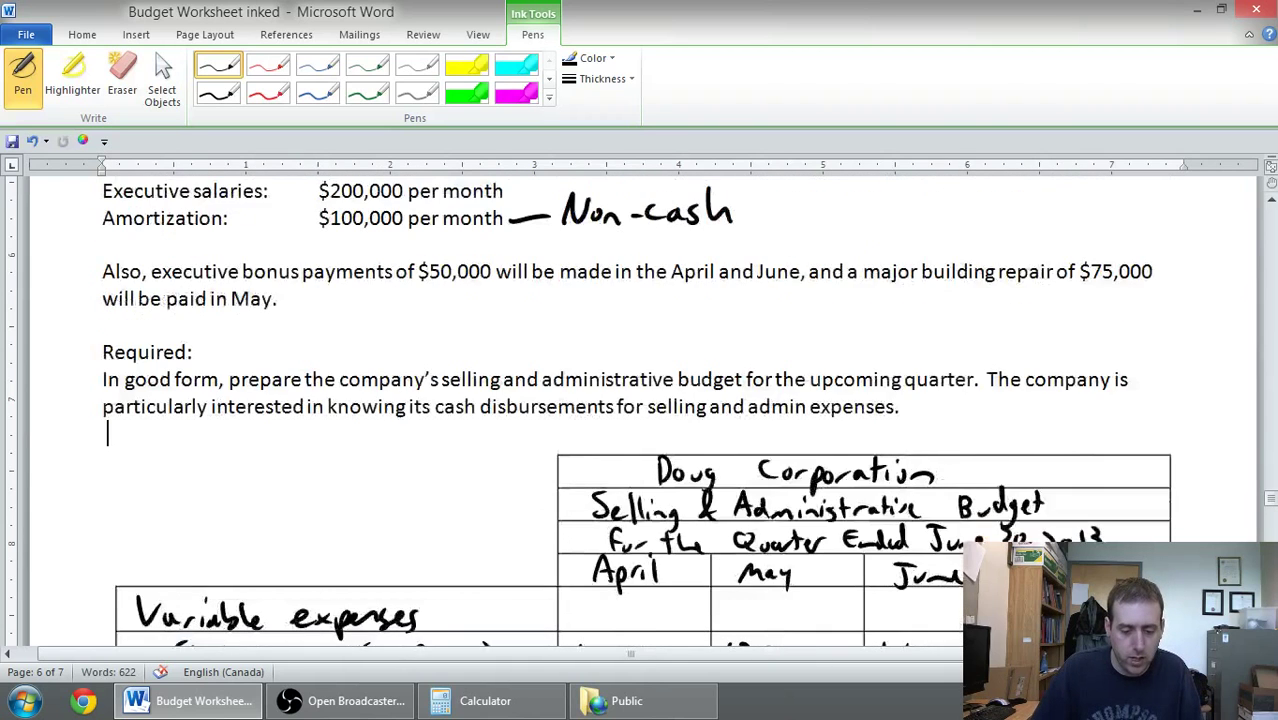
{"action": "scroll", "coordinate": [640, 400], "scroll_direction": "down", "scroll_amount": 7}
{"action": "scroll", "coordinate": [640, 400], "scroll_direction": "down", "scroll_amount": 2}
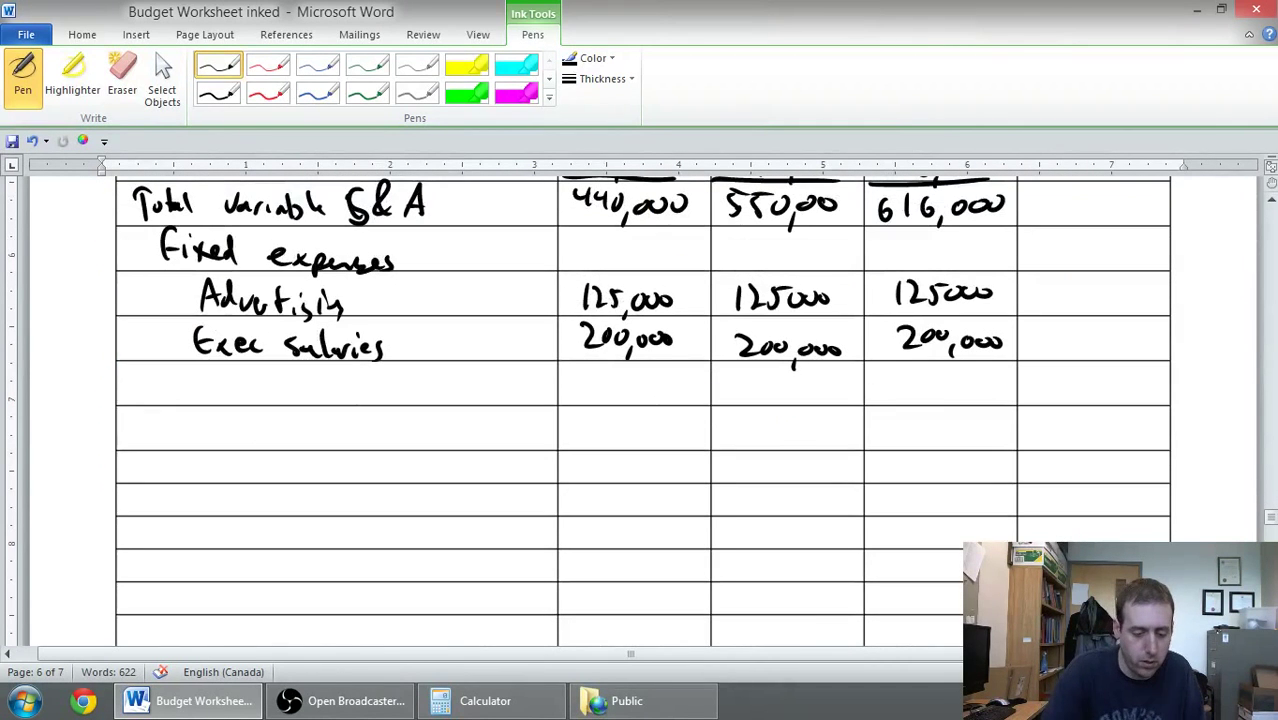
{"action": "left_click_drag", "start_coordinate": [194, 400], "coordinate": [362, 396]}
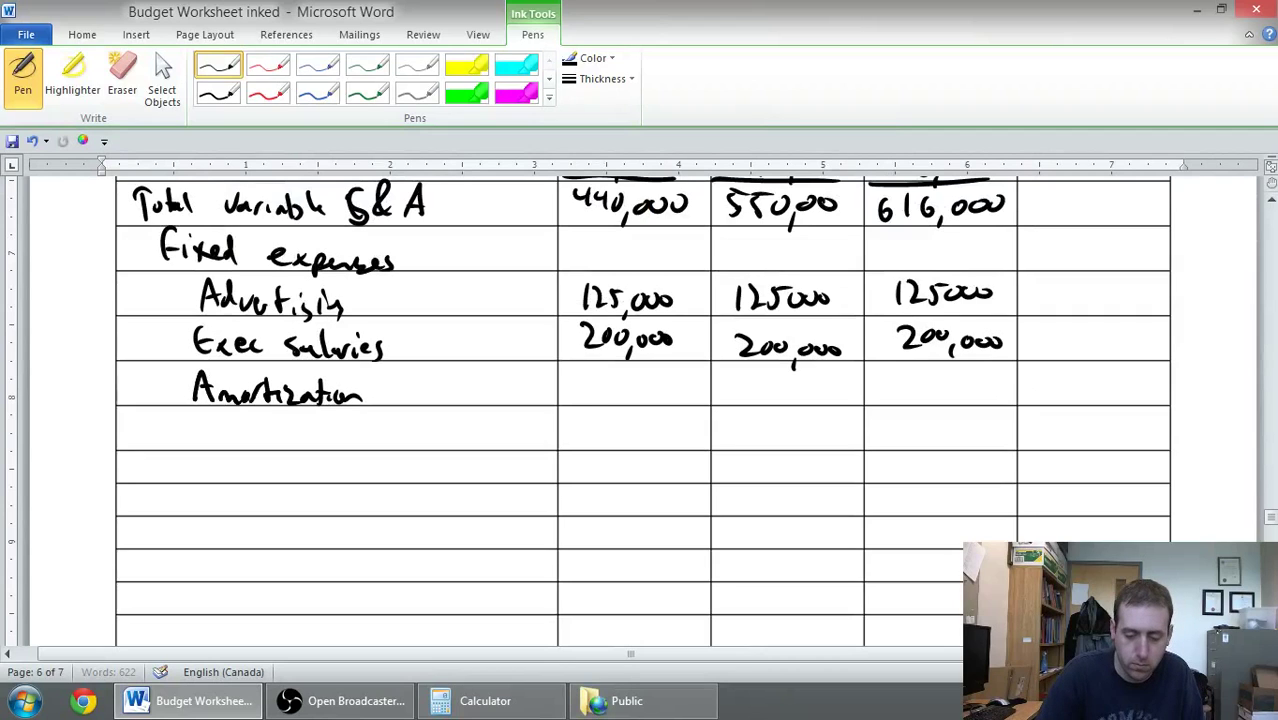
{"action": "left_click_drag", "start_coordinate": [588, 378], "coordinate": [588, 404]}
{"action": "mouse_move", "coordinate": [600, 382]}
{"action": "left_mouse_down"}
{"action": "mouse_move", "coordinate": [615, 382]}
{"action": "mouse_move", "coordinate": [628, 410]}
{"action": "left_mouse_up"}
{"action": "left_click_drag", "start_coordinate": [644, 388], "coordinate": [744, 400]}
{"action": "mouse_move", "coordinate": [760, 380]}
{"action": "left_mouse_down"}
{"action": "mouse_move", "coordinate": [904, 402]}
{"action": "mouse_move", "coordinate": [928, 392]}
{"action": "left_mouse_up"}
{"action": "left_click_drag", "start_coordinate": [930, 388], "coordinate": [954, 392]}
{"action": "left_click_drag", "start_coordinate": [954, 404], "coordinate": [1006, 394]}
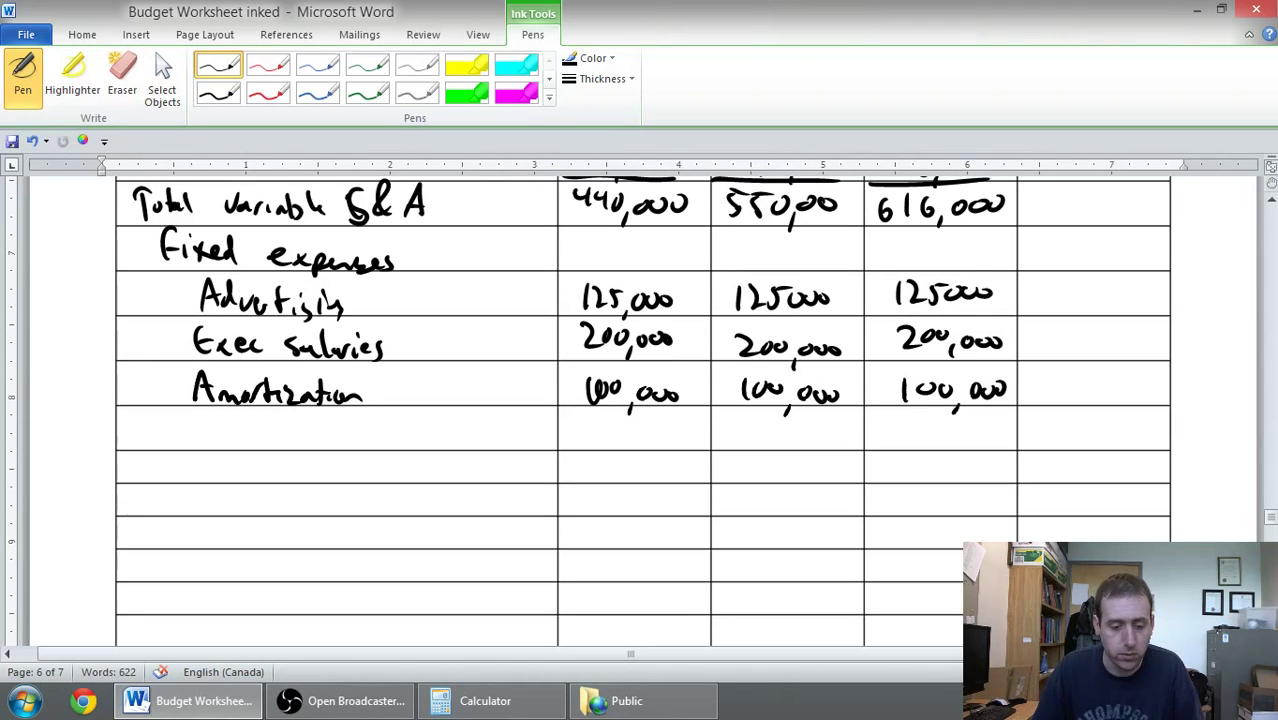
{"action": "scroll", "coordinate": [640, 410], "scroll_direction": "up", "scroll_amount": 10}
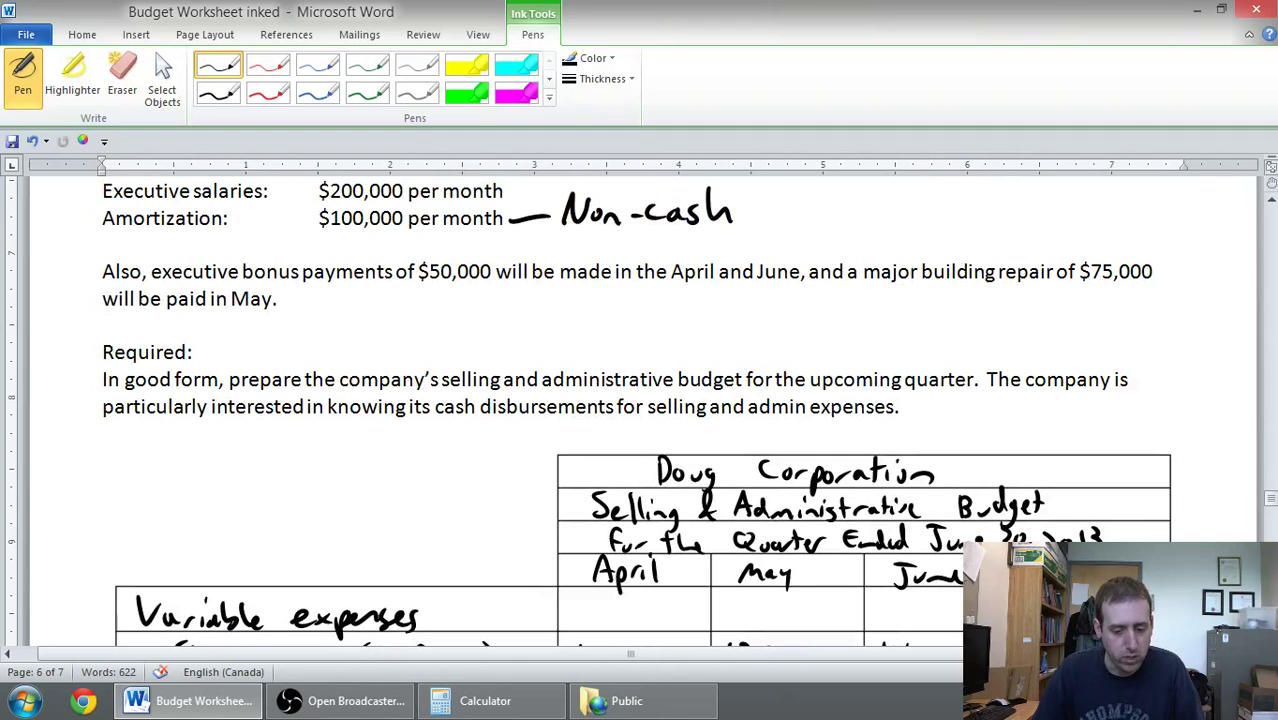
Handwrite the Executive Bonuses label on the next fixed-expense row
{"action": "scroll", "coordinate": [640, 410], "scroll_direction": "down", "scroll_amount": 8}
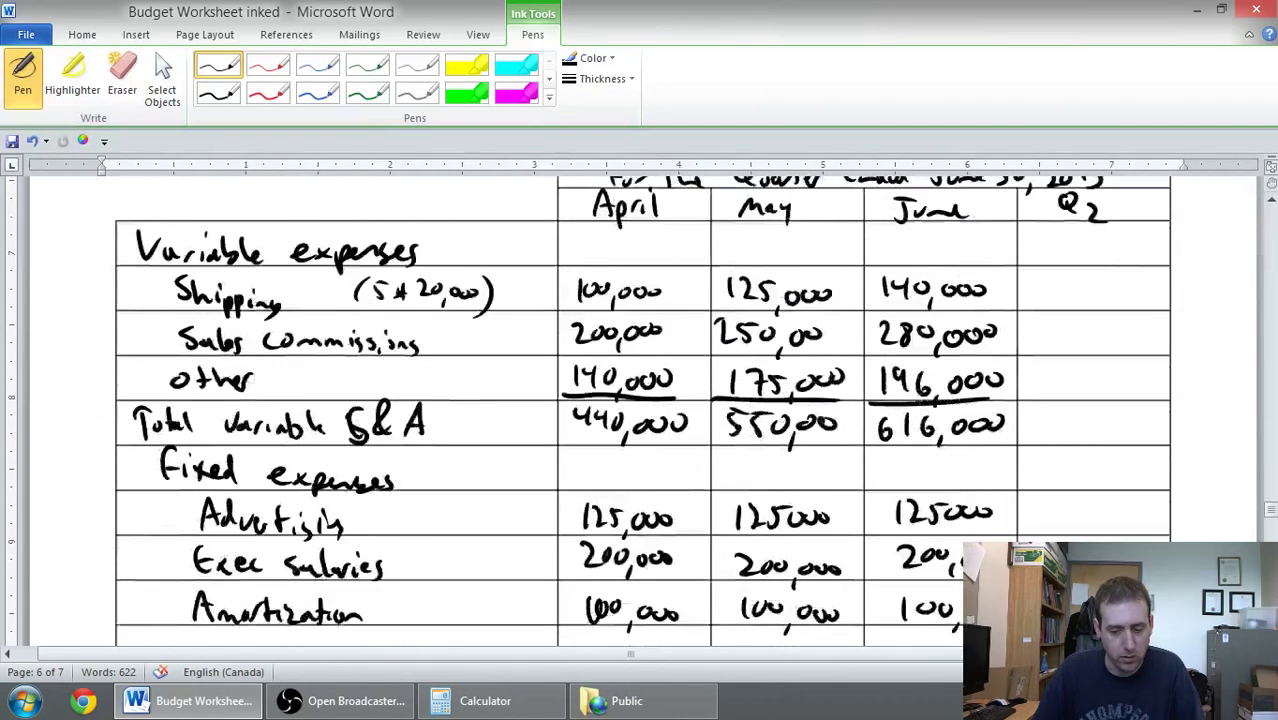
{"action": "mouse_move", "coordinate": [204, 558]}
{"action": "left_mouse_down"}
{"action": "mouse_move", "coordinate": [190, 566]}
{"action": "mouse_move", "coordinate": [192, 590]}
{"action": "left_mouse_up"}
{"action": "mouse_move", "coordinate": [208, 574]}
{"action": "left_mouse_down"}
{"action": "mouse_move", "coordinate": [238, 592]}
{"action": "mouse_move", "coordinate": [436, 586]}
{"action": "left_mouse_up"}
{"action": "left_click", "coordinate": [251, 563]}
{"action": "left_click_drag", "start_coordinate": [448, 570], "coordinate": [436, 592]}
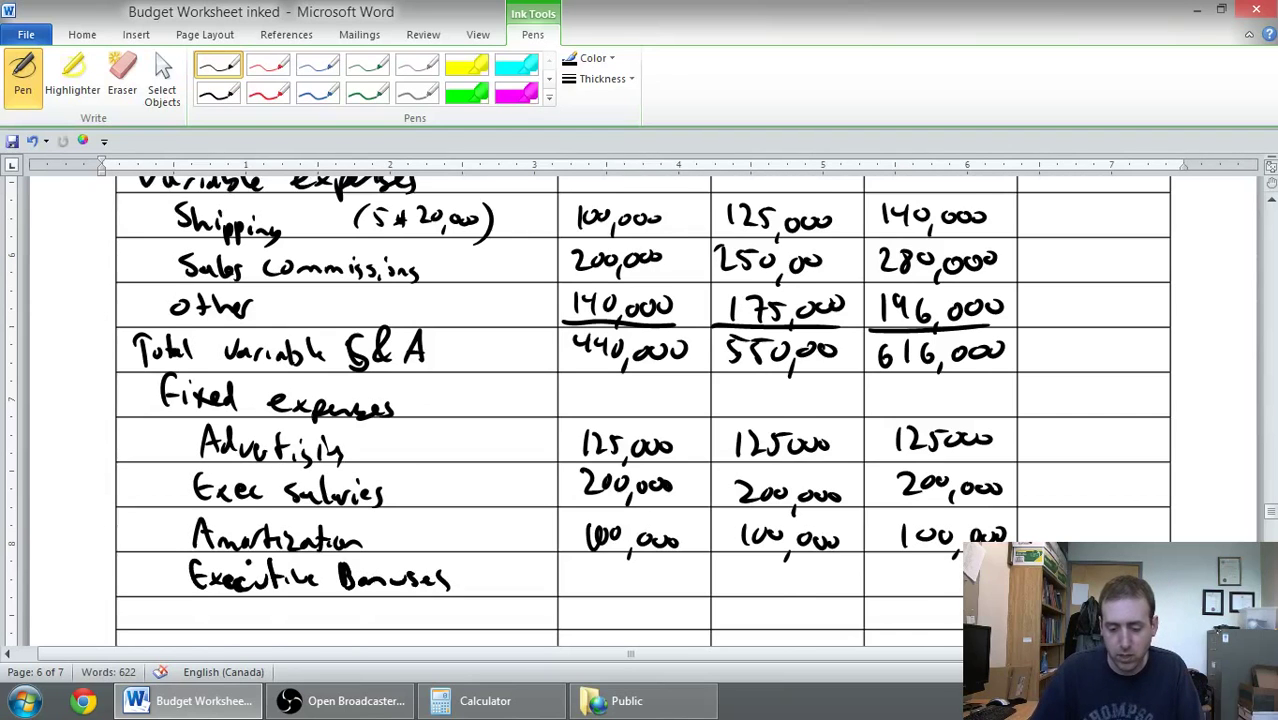
Write Executive Bonuses amounts of 50,000 for April, nil for May and 50,000 for June
{"action": "scroll", "coordinate": [640, 410], "scroll_direction": "up", "scroll_amount": 5}
{"action": "scroll", "coordinate": [640, 410], "scroll_direction": "down", "scroll_amount": 7}
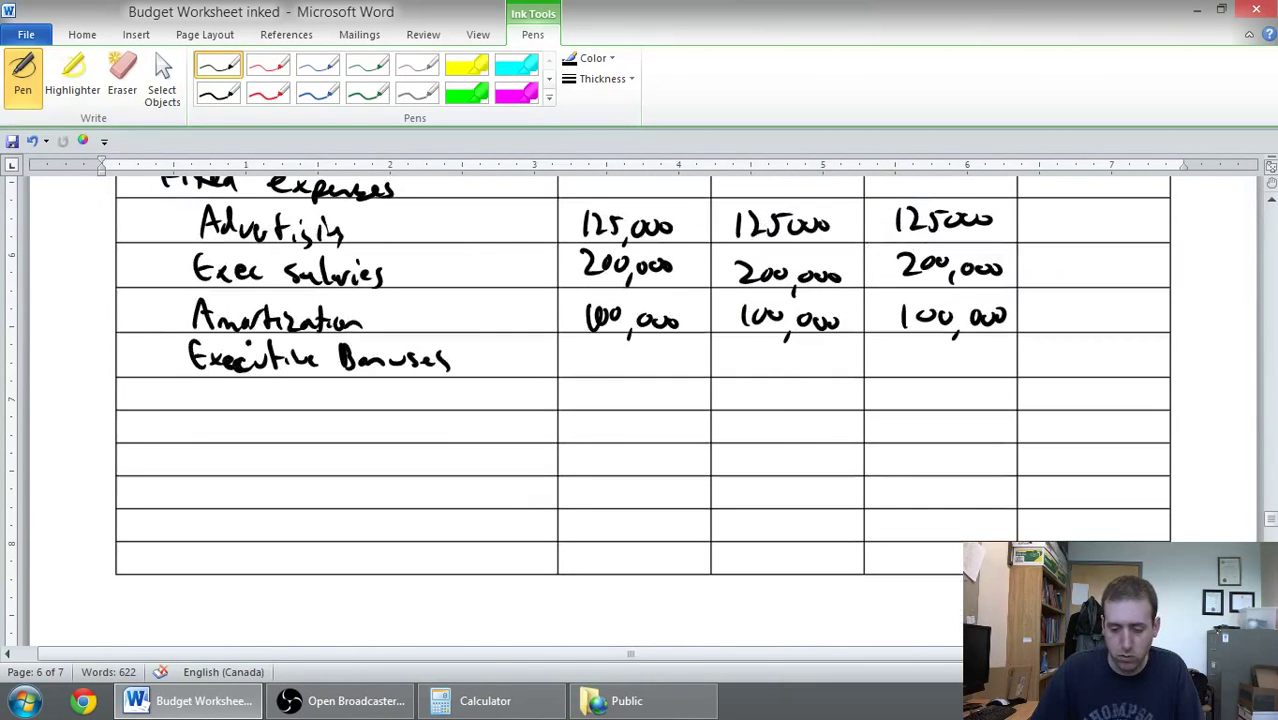
{"action": "left_click_drag", "start_coordinate": [596, 350], "coordinate": [588, 368]}
{"action": "mouse_move", "coordinate": [612, 350]}
{"action": "left_mouse_down"}
{"action": "mouse_move", "coordinate": [606, 368]}
{"action": "mouse_move", "coordinate": [664, 366]}
{"action": "left_mouse_up"}
{"action": "mouse_move", "coordinate": [768, 346]}
{"action": "left_mouse_down"}
{"action": "mouse_move", "coordinate": [790, 362]}
{"action": "mouse_move", "coordinate": [802, 344]}
{"action": "left_mouse_up"}
{"action": "left_click", "coordinate": [914, 356]}
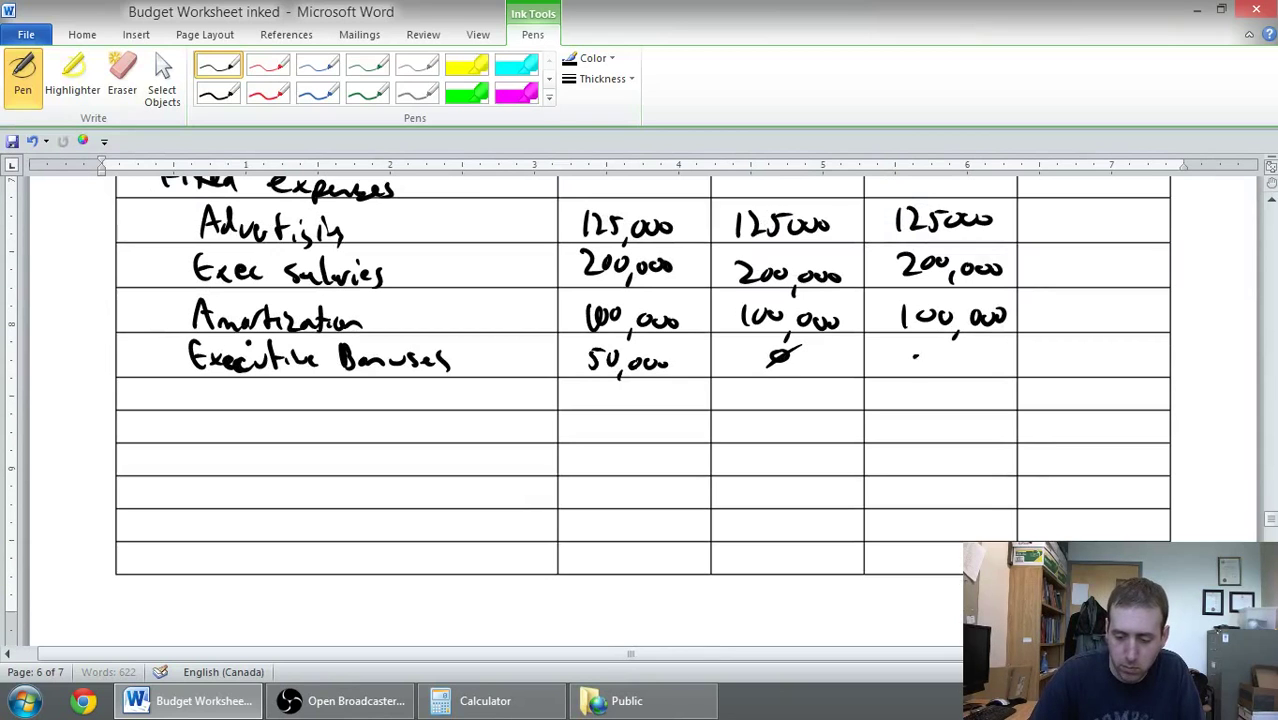
{"action": "left_click_drag", "start_coordinate": [916, 352], "coordinate": [914, 370]}
{"action": "left_click_drag", "start_coordinate": [944, 358], "coordinate": [984, 368]}
{"action": "left_click_drag", "start_coordinate": [984, 360], "coordinate": [1006, 370]}
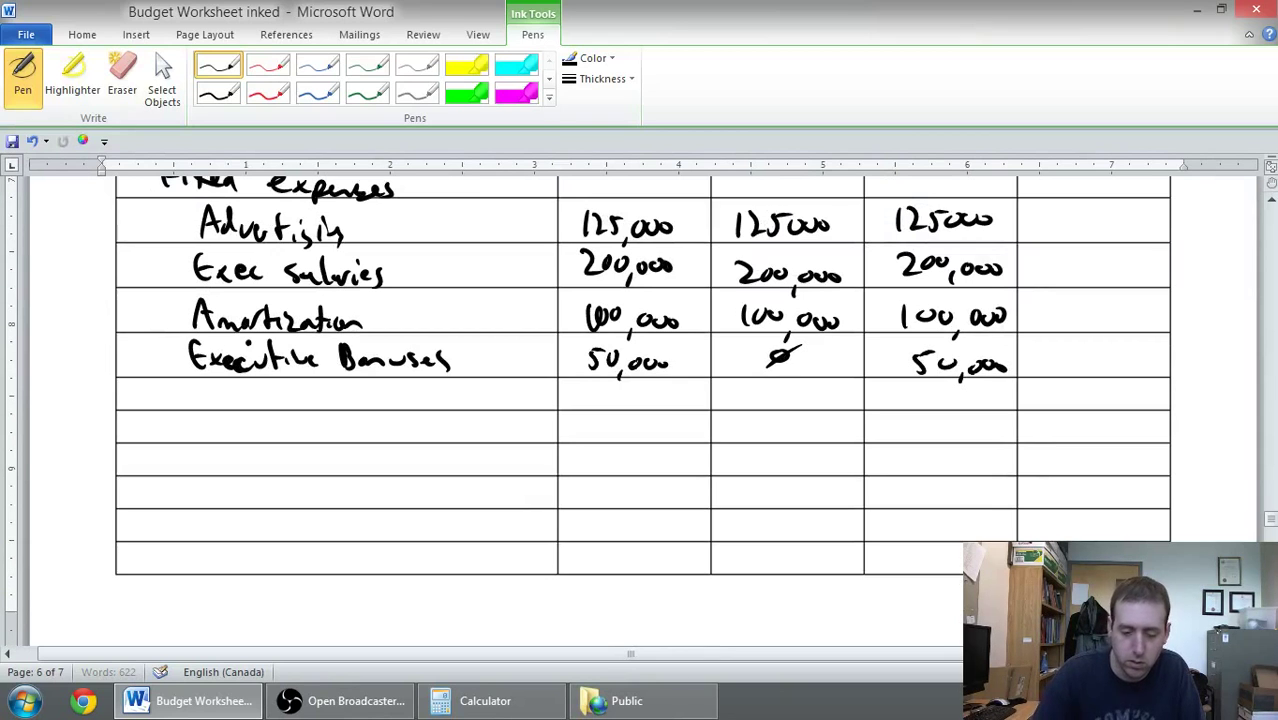
Handwrite a Building Repair label on the next row
{"action": "scroll", "coordinate": [640, 400], "scroll_direction": "up", "scroll_amount": 2}
{"action": "scroll", "coordinate": [640, 410], "scroll_direction": "up", "scroll_amount": 15}
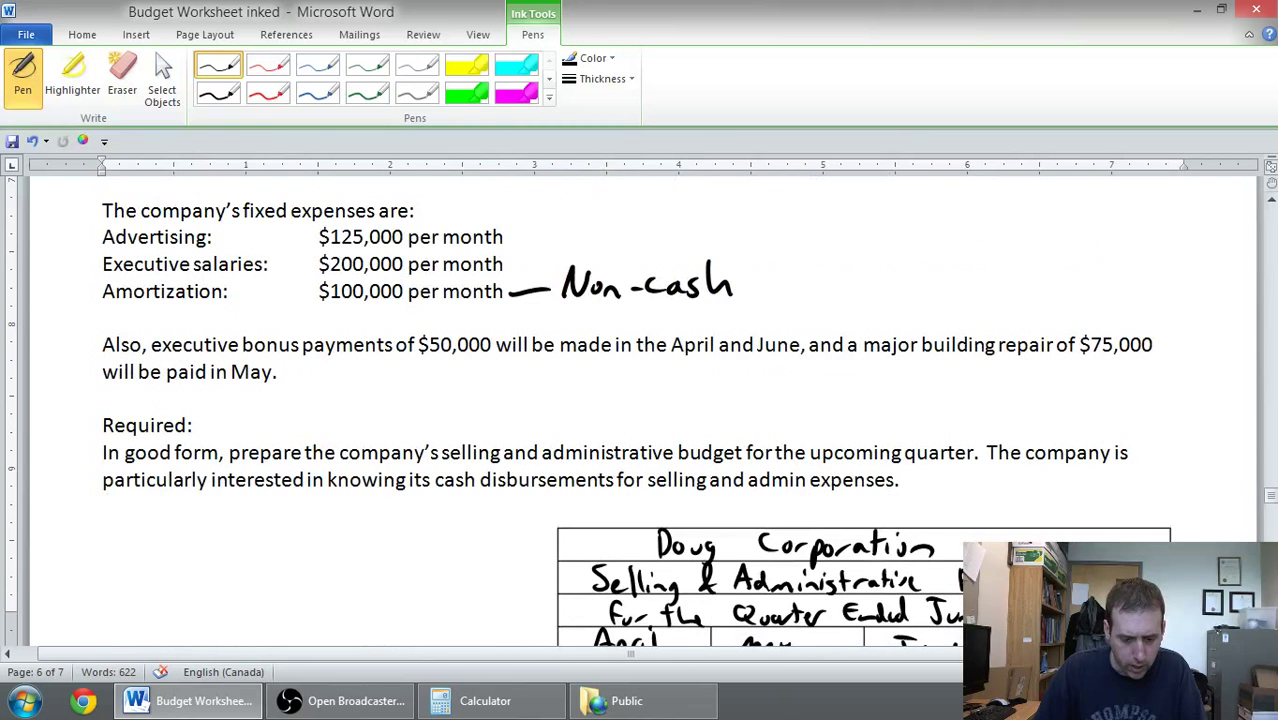
{"action": "scroll", "coordinate": [640, 410], "scroll_direction": "down", "scroll_amount": 14}
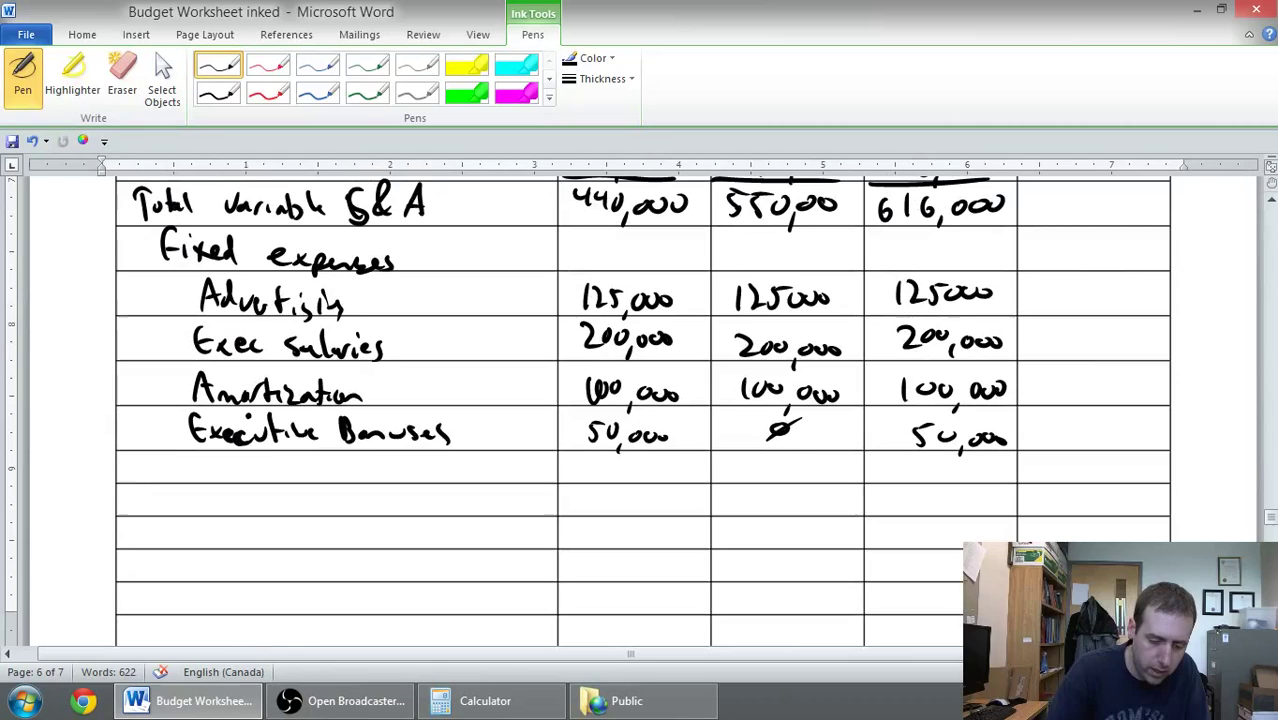
{"action": "mouse_move", "coordinate": [176, 452]}
{"action": "left_mouse_down"}
{"action": "mouse_move", "coordinate": [180, 474]}
{"action": "mouse_move", "coordinate": [224, 477]}
{"action": "mouse_move", "coordinate": [242, 453]}
{"action": "mouse_move", "coordinate": [262, 488]}
{"action": "mouse_move", "coordinate": [300, 480]}
{"action": "left_mouse_up"}
{"action": "left_click_drag", "start_coordinate": [304, 472], "coordinate": [322, 492]}
{"action": "left_click_drag", "start_coordinate": [322, 468], "coordinate": [344, 480]}
{"action": "left_click", "coordinate": [347, 462]}
{"action": "left_click_drag", "start_coordinate": [348, 470], "coordinate": [358, 470]}
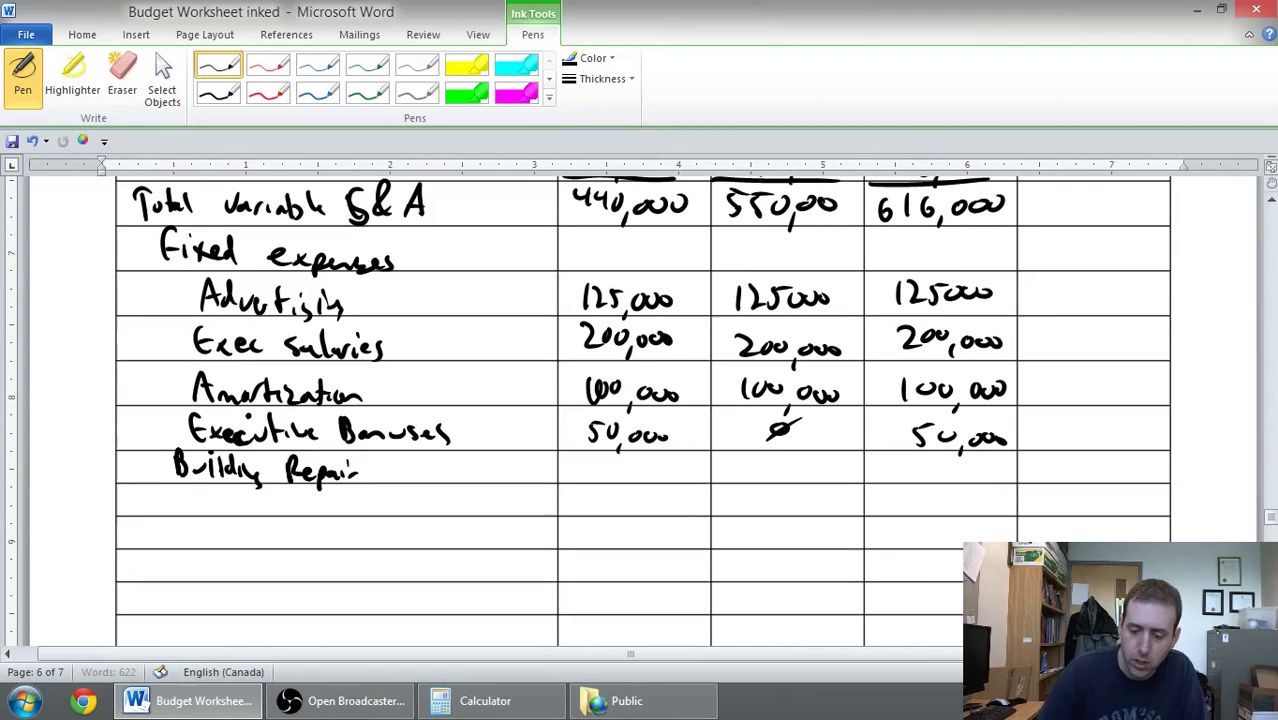
Enter Building Repair amounts 0, 75,000 and 0, then underline them
{"action": "left_click_drag", "start_coordinate": [744, 459], "coordinate": [756, 478]}
{"action": "left_click_drag", "start_coordinate": [750, 468], "coordinate": [792, 462]}
{"action": "left_click_drag", "start_coordinate": [806, 460], "coordinate": [824, 463]}
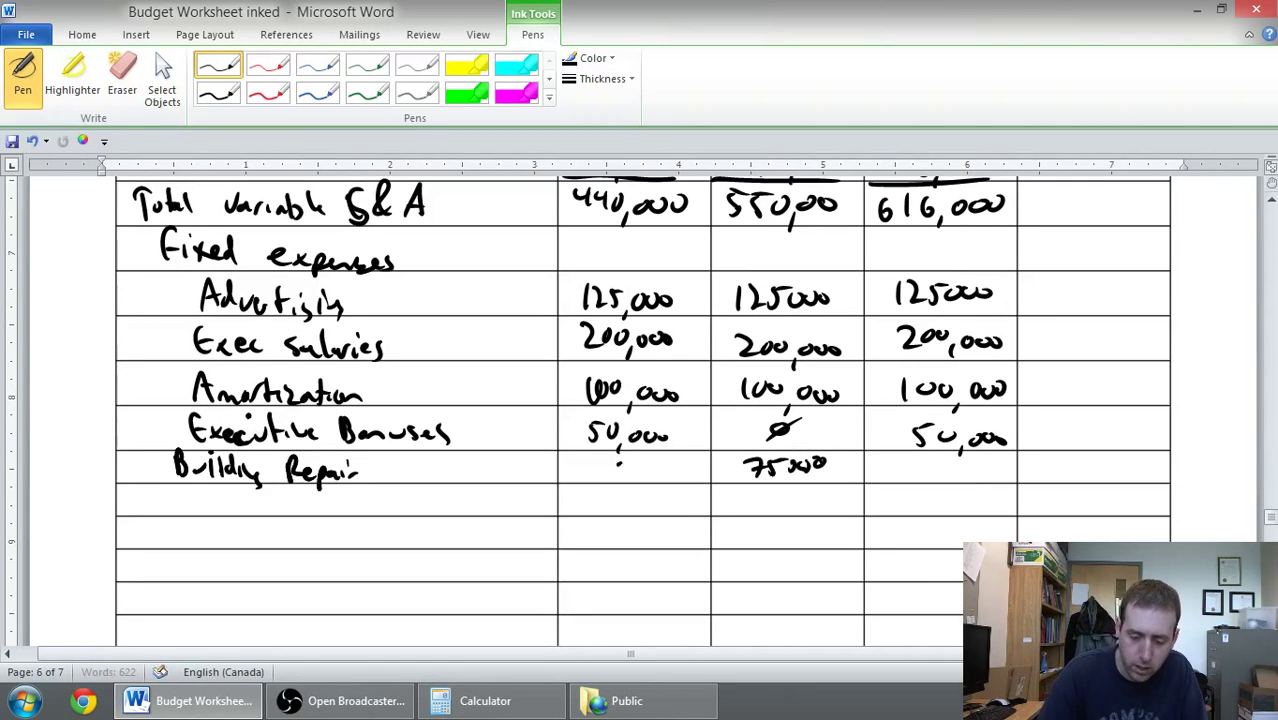
{"action": "left_click_drag", "start_coordinate": [622, 460], "coordinate": [624, 462]}
{"action": "left_click_drag", "start_coordinate": [617, 471], "coordinate": [633, 459]}
{"action": "left_click_drag", "start_coordinate": [955, 461], "coordinate": [976, 452]}
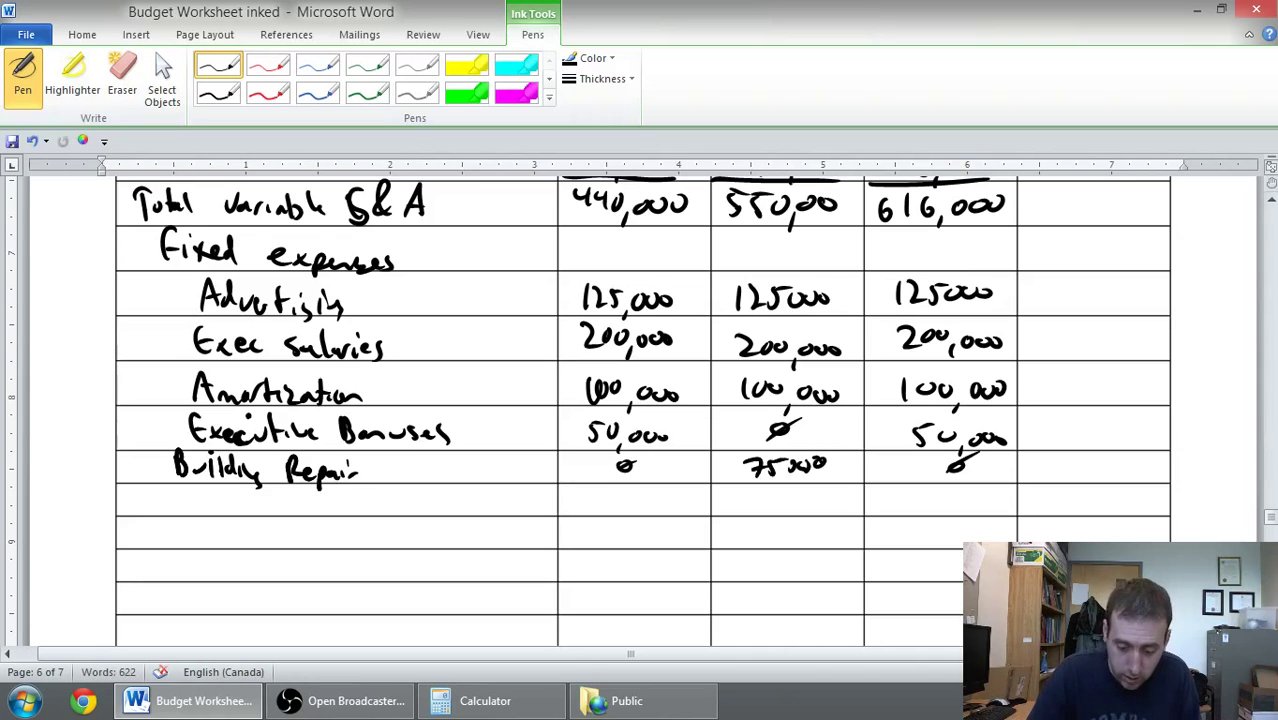
{"action": "left_click_drag", "start_coordinate": [580, 484], "coordinate": [979, 469]}
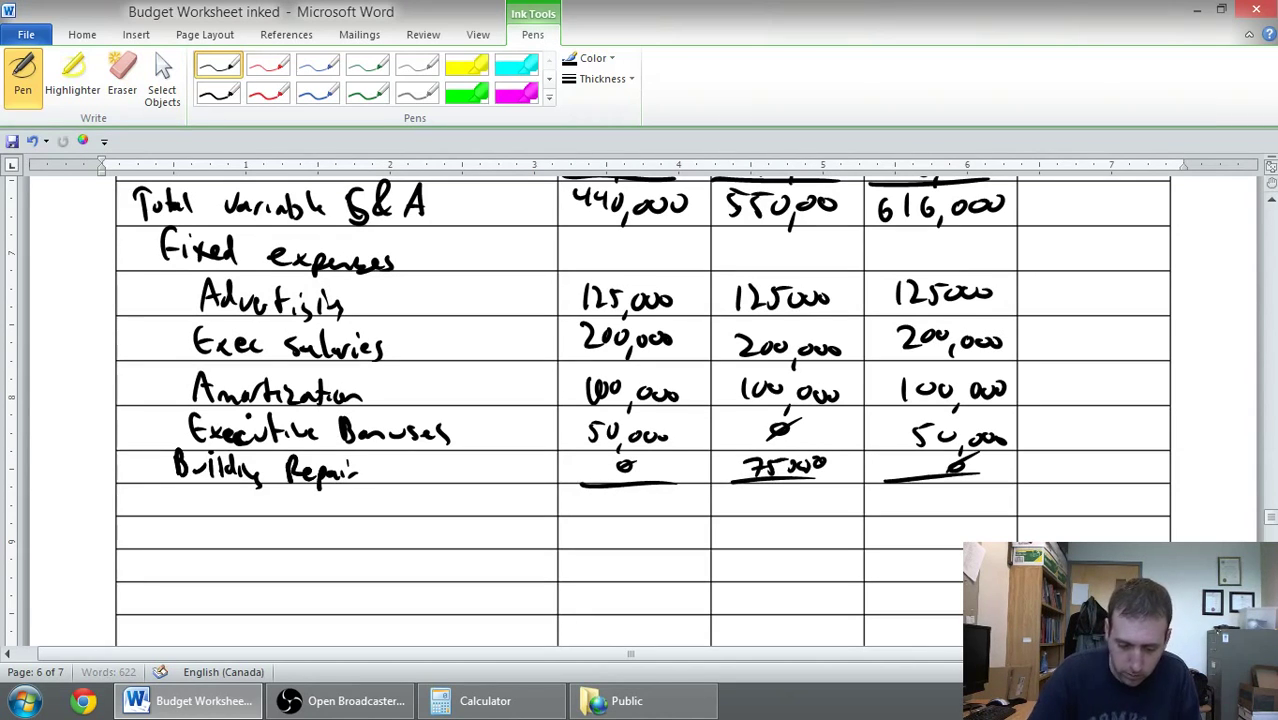
Write the 'Total Fixed expenses' row label
{"action": "left_click_drag", "start_coordinate": [150, 490], "coordinate": [148, 513]}
{"action": "mouse_move", "coordinate": [139, 489]}
{"action": "left_mouse_down"}
{"action": "mouse_move", "coordinate": [165, 487]}
{"action": "mouse_move", "coordinate": [186, 512]}
{"action": "left_mouse_up"}
{"action": "left_click_drag", "start_coordinate": [180, 503], "coordinate": [193, 502]}
{"action": "mouse_move", "coordinate": [195, 506]}
{"action": "left_mouse_down"}
{"action": "mouse_move", "coordinate": [206, 491]}
{"action": "mouse_move", "coordinate": [247, 489]}
{"action": "mouse_move", "coordinate": [268, 515]}
{"action": "left_mouse_up"}
{"action": "mouse_move", "coordinate": [268, 503]}
{"action": "left_mouse_down"}
{"action": "mouse_move", "coordinate": [257, 515]}
{"action": "mouse_move", "coordinate": [284, 514]}
{"action": "left_mouse_up"}
{"action": "mouse_move", "coordinate": [297, 492]}
{"action": "left_mouse_down"}
{"action": "mouse_move", "coordinate": [292, 514]}
{"action": "mouse_move", "coordinate": [406, 510]}
{"action": "left_mouse_up"}
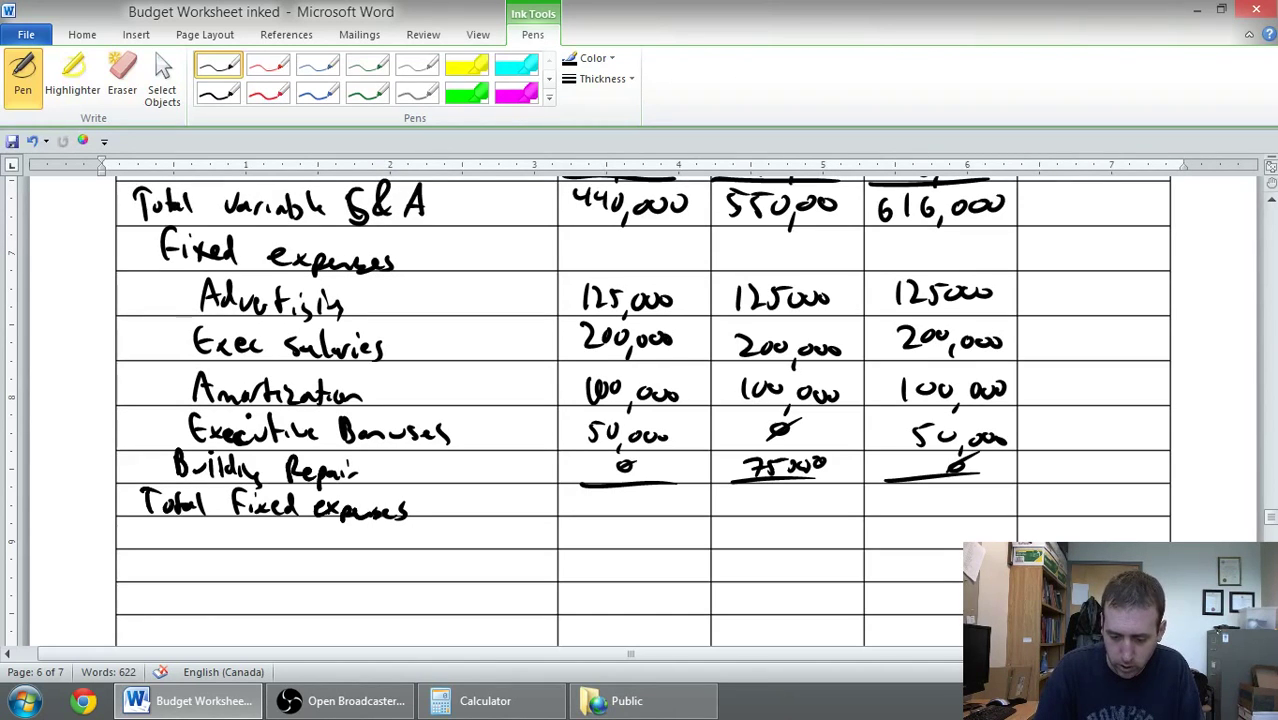
Handwrite Total Fixed expenses of 475,000, 500,000 and 475,000 for April to June
{"action": "left_click_drag", "start_coordinate": [586, 490], "coordinate": [600, 518]}
{"action": "mouse_move", "coordinate": [608, 498]}
{"action": "left_mouse_down"}
{"action": "mouse_move", "coordinate": [618, 516]}
{"action": "mouse_move", "coordinate": [666, 499]}
{"action": "left_mouse_up"}
{"action": "left_click_drag", "start_coordinate": [684, 498], "coordinate": [682, 500]}
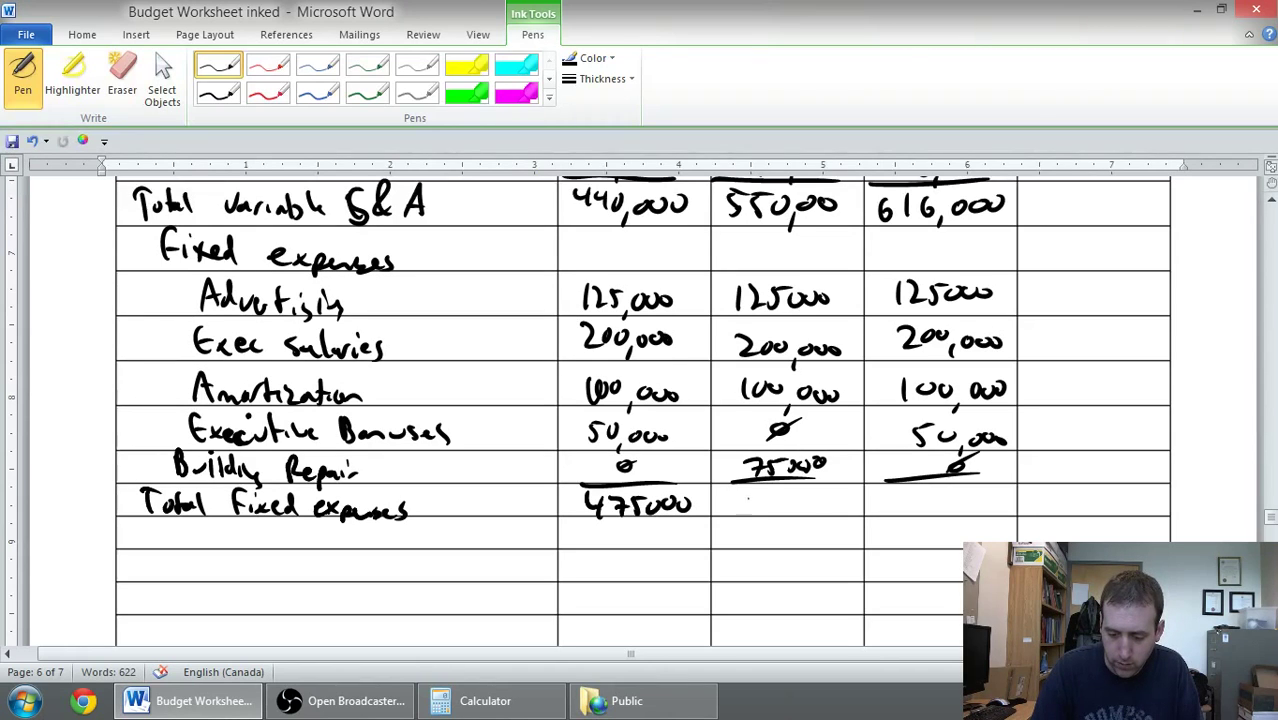
{"action": "left_click_drag", "start_coordinate": [748, 494], "coordinate": [750, 514]}
{"action": "left_click_drag", "start_coordinate": [746, 494], "coordinate": [770, 500]}
{"action": "left_click_drag", "start_coordinate": [788, 498], "coordinate": [792, 522]}
{"action": "left_click_drag", "start_coordinate": [810, 500], "coordinate": [824, 502]}
{"action": "mouse_move", "coordinate": [840, 500]}
{"action": "left_mouse_down"}
{"action": "mouse_move", "coordinate": [920, 501]}
{"action": "mouse_move", "coordinate": [915, 512]}
{"action": "left_mouse_up"}
{"action": "left_click_drag", "start_coordinate": [930, 488], "coordinate": [954, 510]}
{"action": "mouse_move", "coordinate": [956, 490]}
{"action": "left_mouse_down"}
{"action": "mouse_move", "coordinate": [970, 489]}
{"action": "mouse_move", "coordinate": [967, 518]}
{"action": "left_mouse_up"}
{"action": "left_click_drag", "start_coordinate": [988, 496], "coordinate": [1012, 496]}
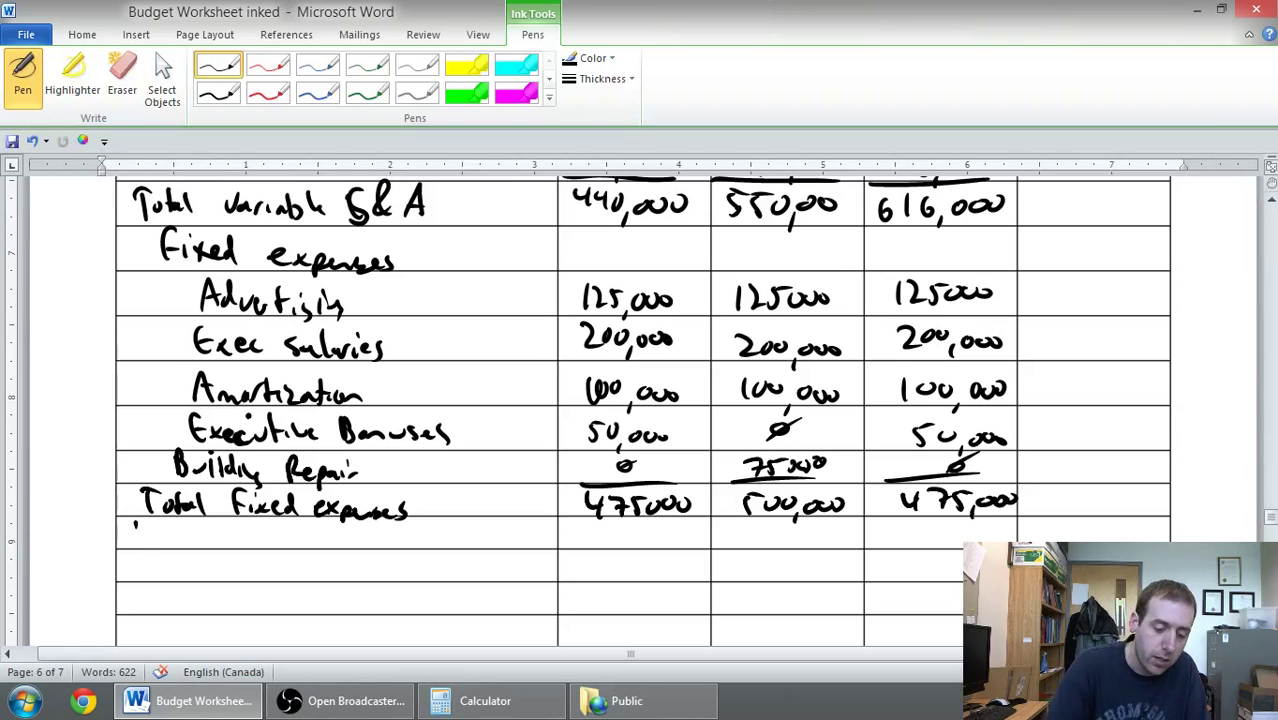
Write the 'Total S&A expenses' row label
{"action": "left_click_drag", "start_coordinate": [134, 520], "coordinate": [136, 548]}
{"action": "left_click_drag", "start_coordinate": [126, 518], "coordinate": [152, 517]}
{"action": "mouse_move", "coordinate": [156, 530]}
{"action": "left_mouse_down"}
{"action": "mouse_move", "coordinate": [152, 544]}
{"action": "mouse_move", "coordinate": [190, 546]}
{"action": "left_mouse_up"}
{"action": "mouse_move", "coordinate": [192, 524]}
{"action": "left_mouse_down"}
{"action": "mouse_move", "coordinate": [196, 546]}
{"action": "mouse_move", "coordinate": [344, 532]}
{"action": "mouse_move", "coordinate": [356, 552]}
{"action": "mouse_move", "coordinate": [418, 547]}
{"action": "left_mouse_up"}
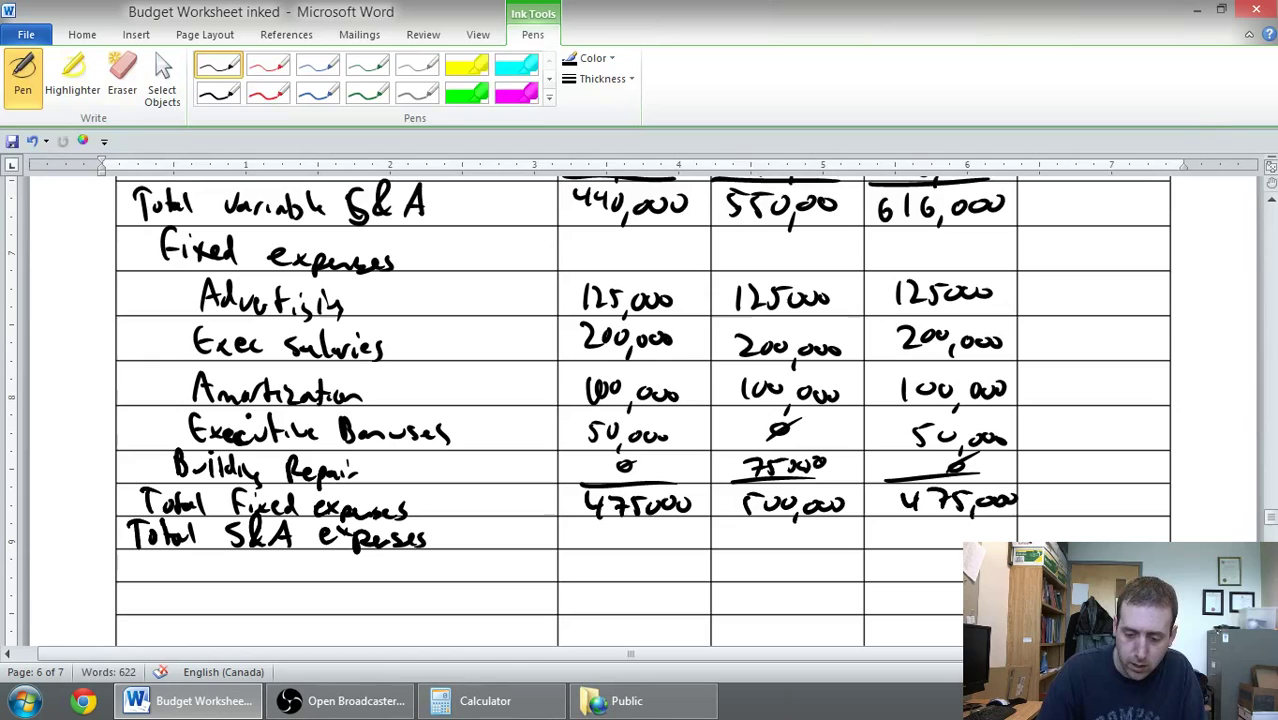
Enter Total S&A expenses of 915,000, 1,050,000 and 1,091,000 for April to June
{"action": "left_click_drag", "start_coordinate": [582, 528], "coordinate": [580, 546]}
{"action": "left_click_drag", "start_coordinate": [601, 524], "coordinate": [612, 548]}
{"action": "mouse_move", "coordinate": [612, 526]}
{"action": "left_mouse_down"}
{"action": "mouse_move", "coordinate": [627, 525]}
{"action": "mouse_move", "coordinate": [624, 558]}
{"action": "left_mouse_up"}
{"action": "left_click_drag", "start_coordinate": [642, 533], "coordinate": [663, 534]}
{"action": "mouse_move", "coordinate": [678, 532]}
{"action": "left_mouse_down"}
{"action": "mouse_move", "coordinate": [726, 547]}
{"action": "mouse_move", "coordinate": [738, 527]}
{"action": "left_mouse_up"}
{"action": "mouse_move", "coordinate": [752, 527]}
{"action": "left_mouse_down"}
{"action": "mouse_move", "coordinate": [750, 546]}
{"action": "mouse_move", "coordinate": [771, 527]}
{"action": "left_mouse_up"}
{"action": "left_click_drag", "start_coordinate": [775, 528], "coordinate": [811, 532]}
{"action": "mouse_move", "coordinate": [829, 529]}
{"action": "left_mouse_down"}
{"action": "mouse_move", "coordinate": [781, 558]}
{"action": "mouse_move", "coordinate": [728, 561]}
{"action": "left_mouse_up"}
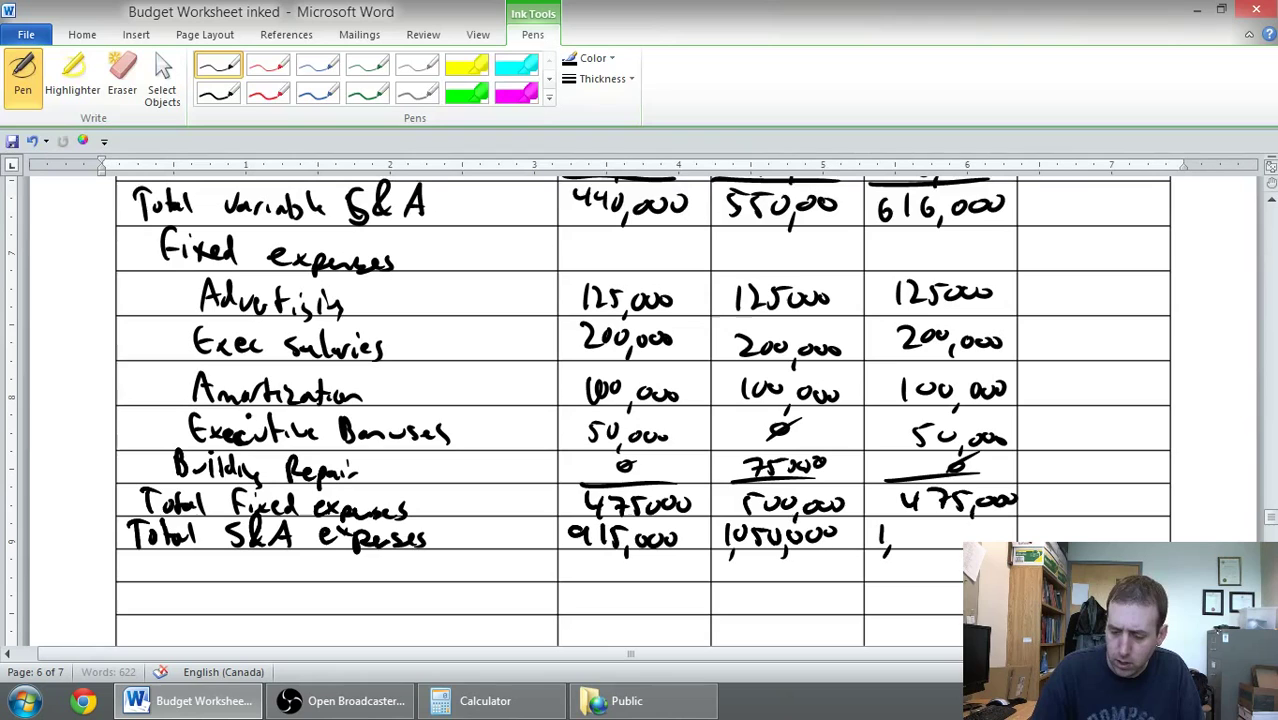
{"action": "left_click_drag", "start_coordinate": [900, 532], "coordinate": [1002, 530]}
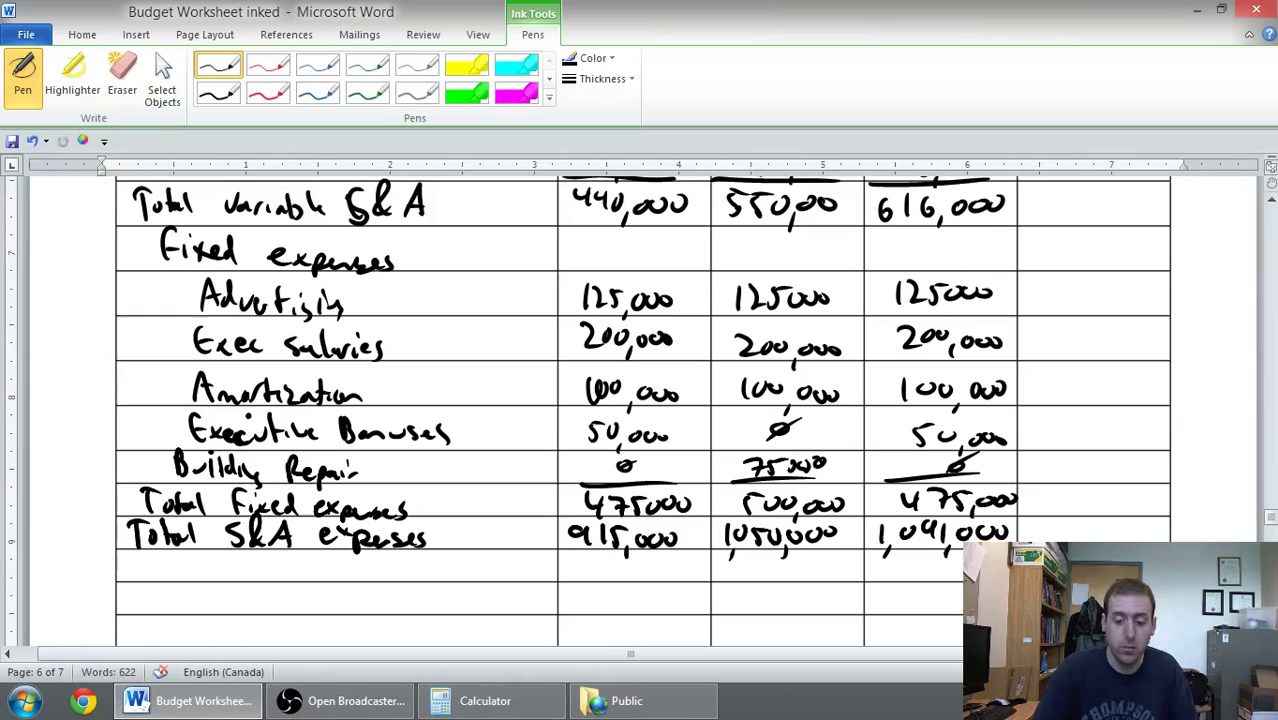
Underline the April, May and June Total Fixed expenses figures
{"action": "left_click_drag", "start_coordinate": [576, 516], "coordinate": [800, 514]}
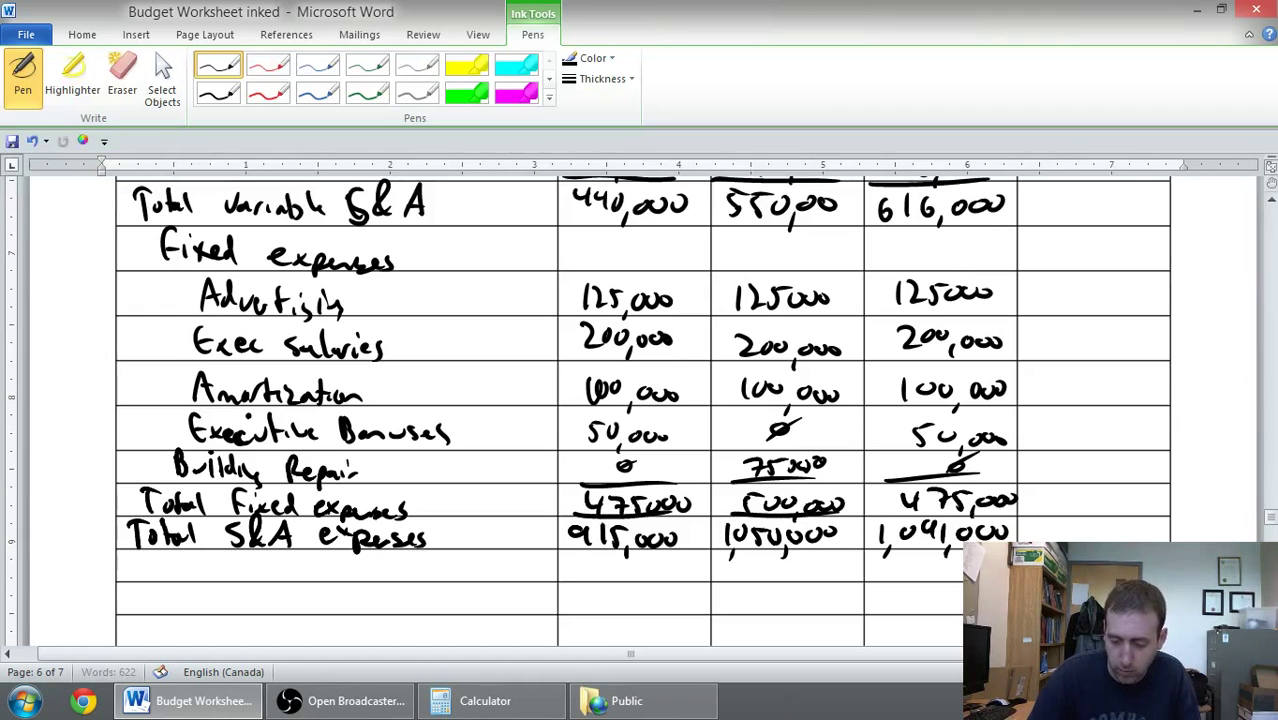
{"action": "left_click_drag", "start_coordinate": [887, 519], "coordinate": [1008, 516]}
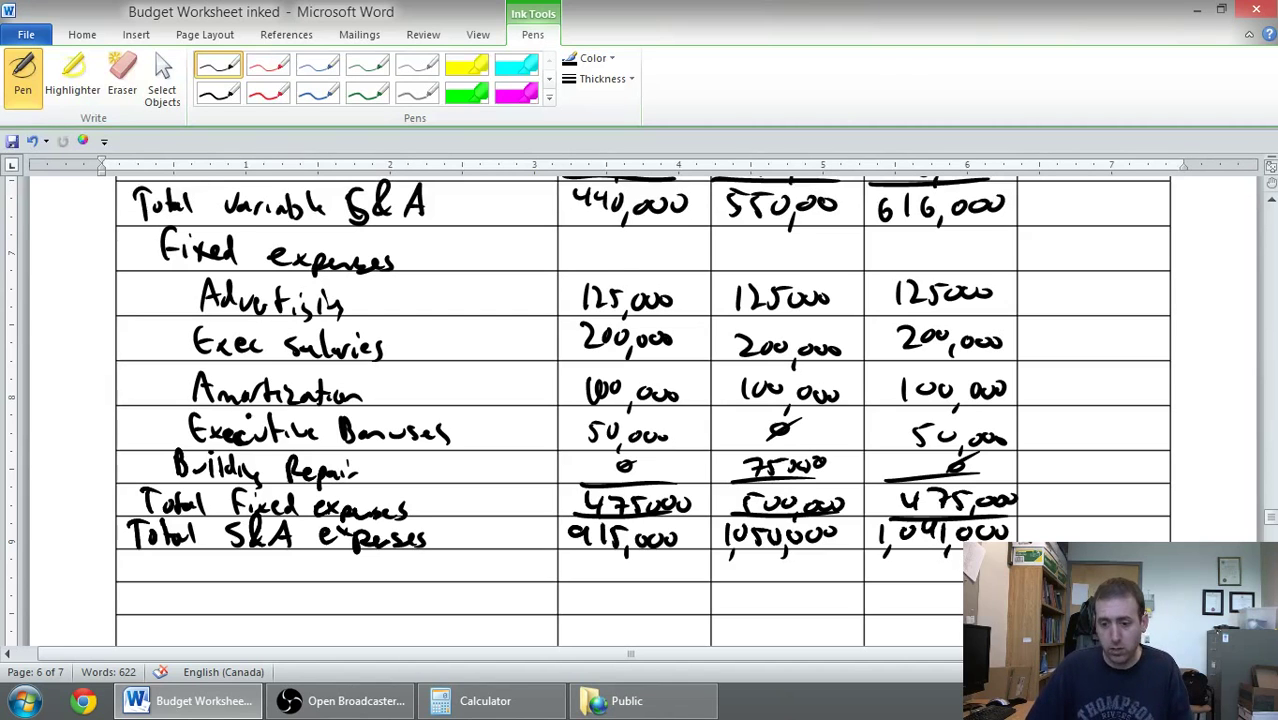
{"action": "scroll", "coordinate": [640, 410], "scroll_direction": "up", "scroll_amount": 8}
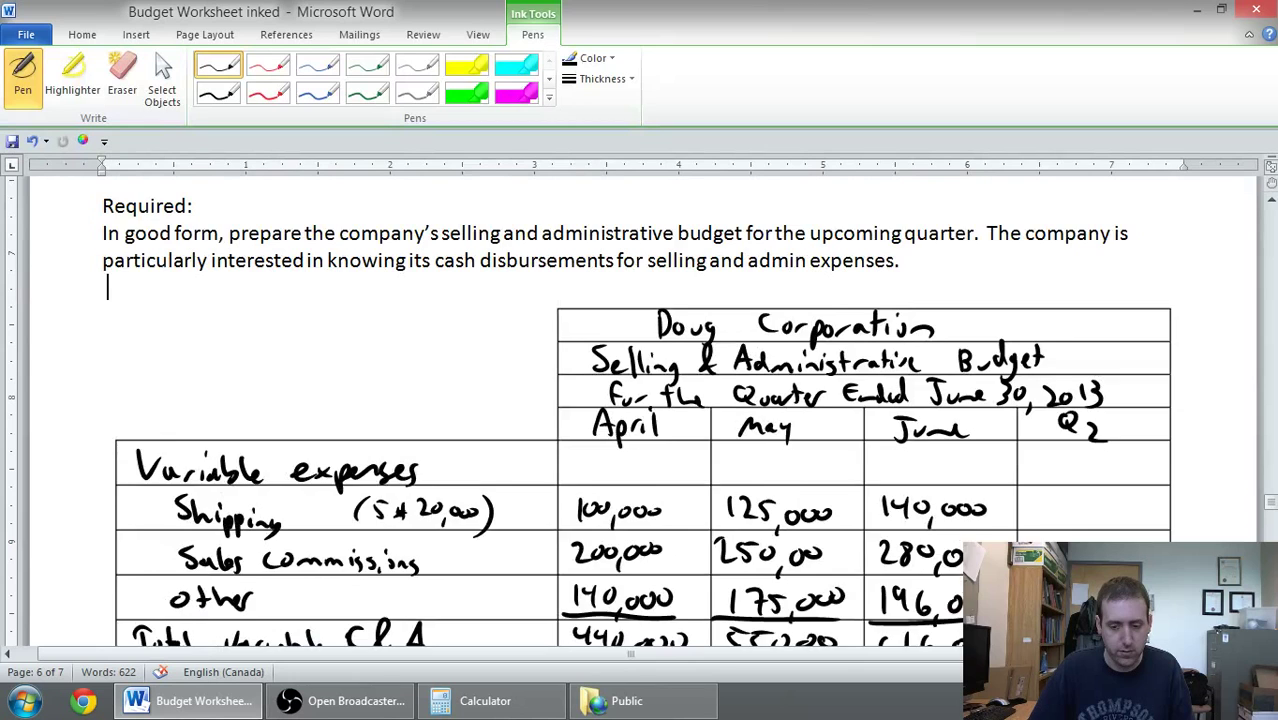
{"action": "scroll", "coordinate": [640, 410], "scroll_direction": "down", "scroll_amount": 10}
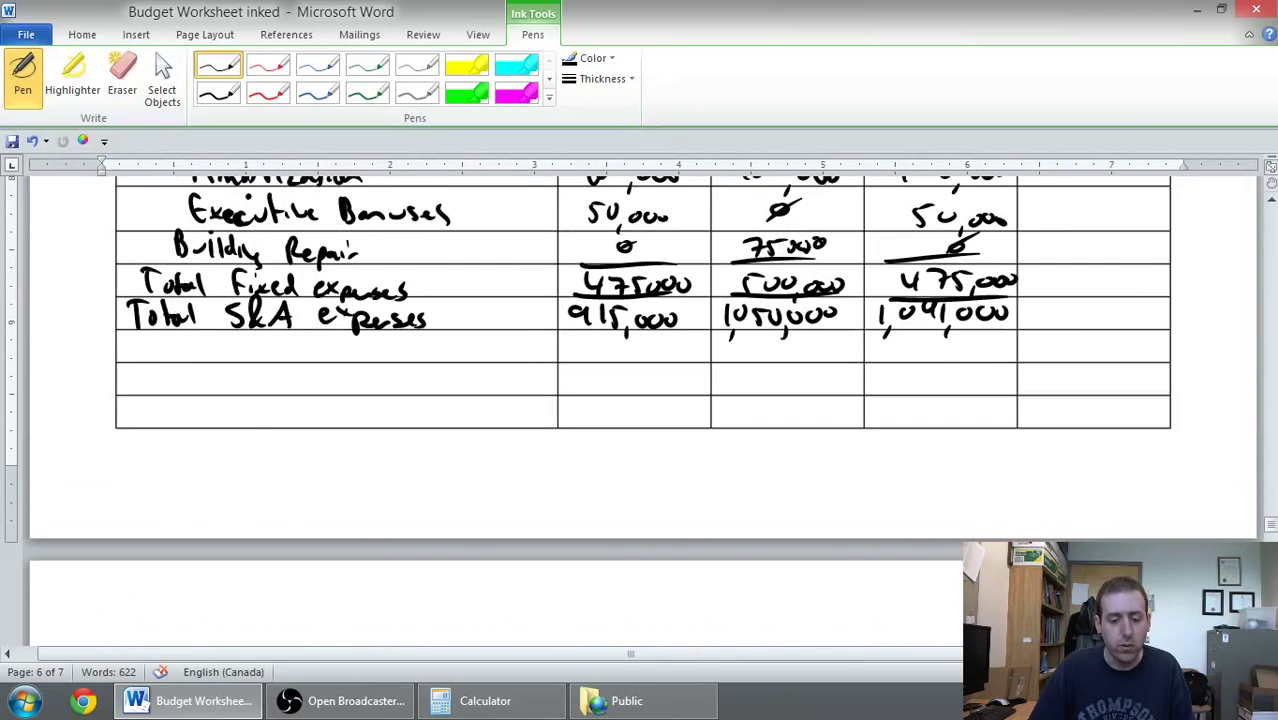
Handwrite a 'Less Amortisation' row label below Total S&A expenses
{"action": "scroll", "coordinate": [640, 350], "scroll_direction": "up", "scroll_amount": 2}
{"action": "scroll", "coordinate": [640, 350], "scroll_direction": "up", "scroll_amount": 2}
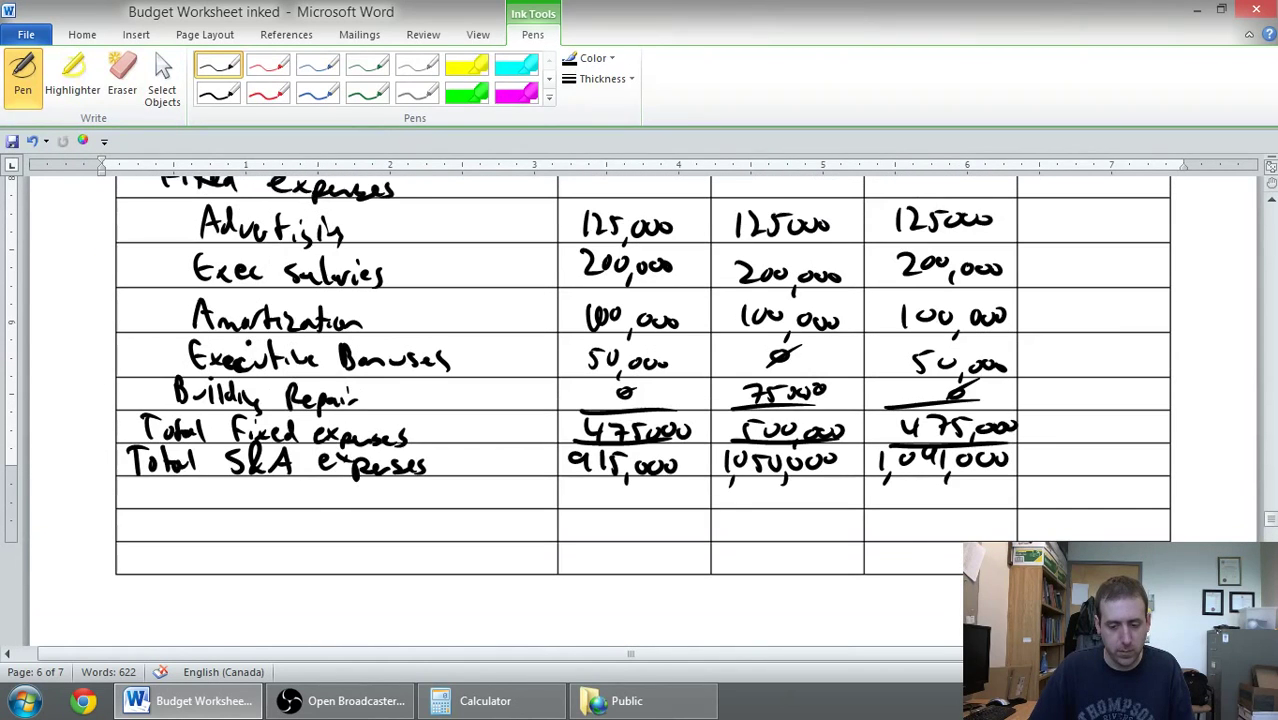
{"action": "scroll", "coordinate": [640, 400], "scroll_direction": "up", "scroll_amount": 2}
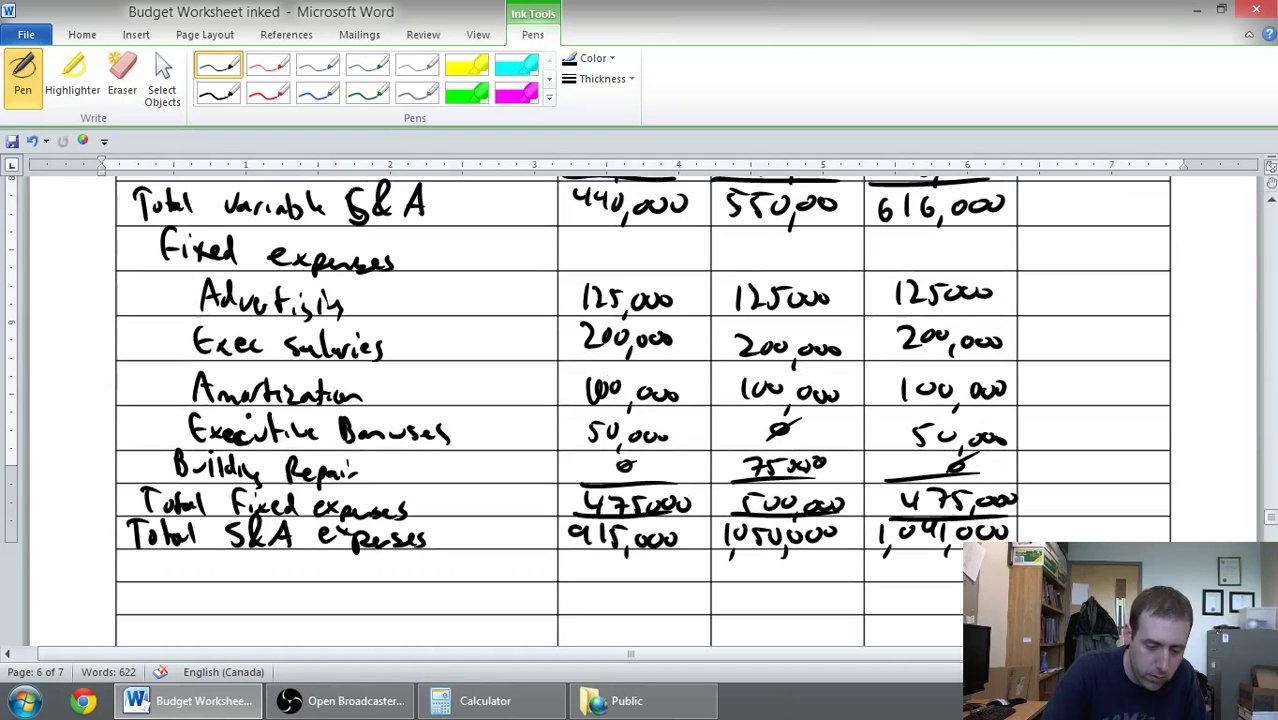
{"action": "mouse_move", "coordinate": [225, 405]}
{"action": "left_mouse_down"}
{"action": "mouse_move", "coordinate": [344, 350]}
{"action": "mouse_move", "coordinate": [322, 397]}
{"action": "left_mouse_up"}
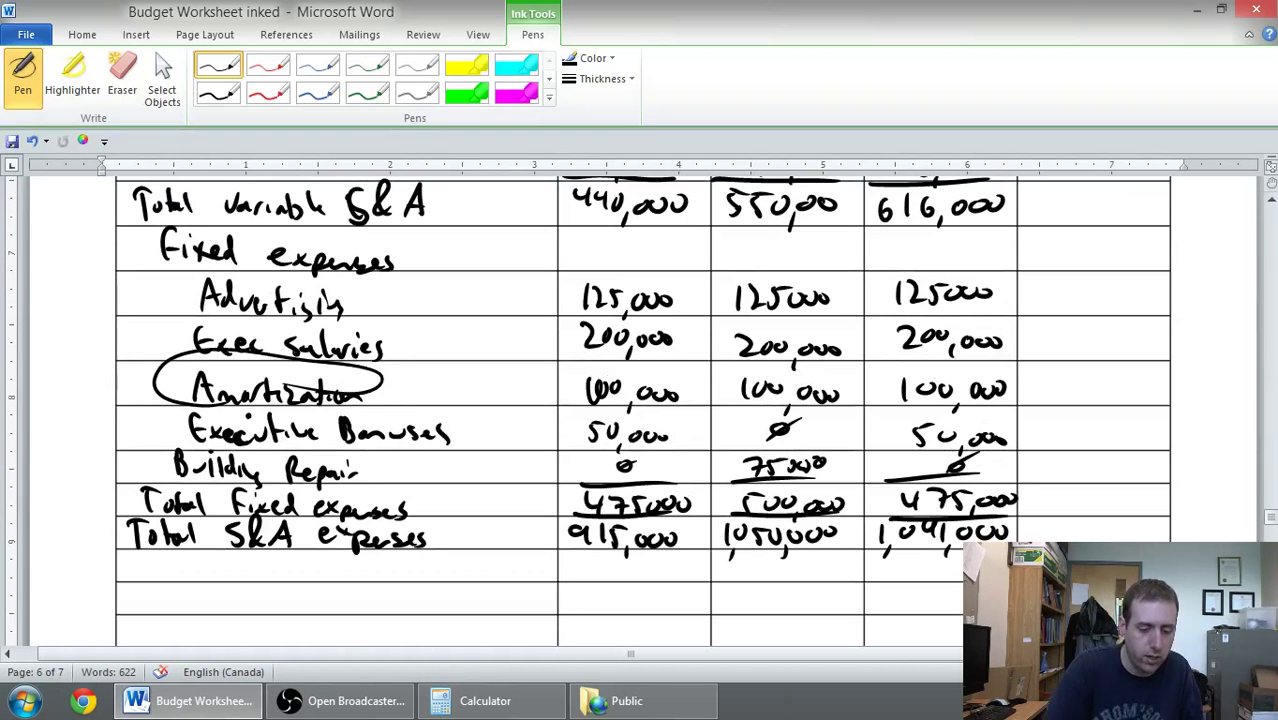
{"action": "left_click_drag", "start_coordinate": [167, 556], "coordinate": [182, 577]}
{"action": "left_click_drag", "start_coordinate": [183, 569], "coordinate": [194, 576]}
{"action": "mouse_move", "coordinate": [216, 563]}
{"action": "left_mouse_down"}
{"action": "mouse_move", "coordinate": [206, 581]}
{"action": "mouse_move", "coordinate": [301, 568]}
{"action": "mouse_move", "coordinate": [326, 578]}
{"action": "left_mouse_up"}
{"action": "mouse_move", "coordinate": [345, 560]}
{"action": "left_mouse_down"}
{"action": "mouse_move", "coordinate": [330, 578]}
{"action": "mouse_move", "coordinate": [350, 575]}
{"action": "left_mouse_up"}
{"action": "mouse_move", "coordinate": [364, 550]}
{"action": "left_mouse_down"}
{"action": "mouse_move", "coordinate": [372, 577]}
{"action": "mouse_move", "coordinate": [396, 577]}
{"action": "left_mouse_up"}
{"action": "left_click_drag", "start_coordinate": [408, 566], "coordinate": [406, 575]}
{"action": "left_click_drag", "start_coordinate": [414, 576], "coordinate": [426, 568]}
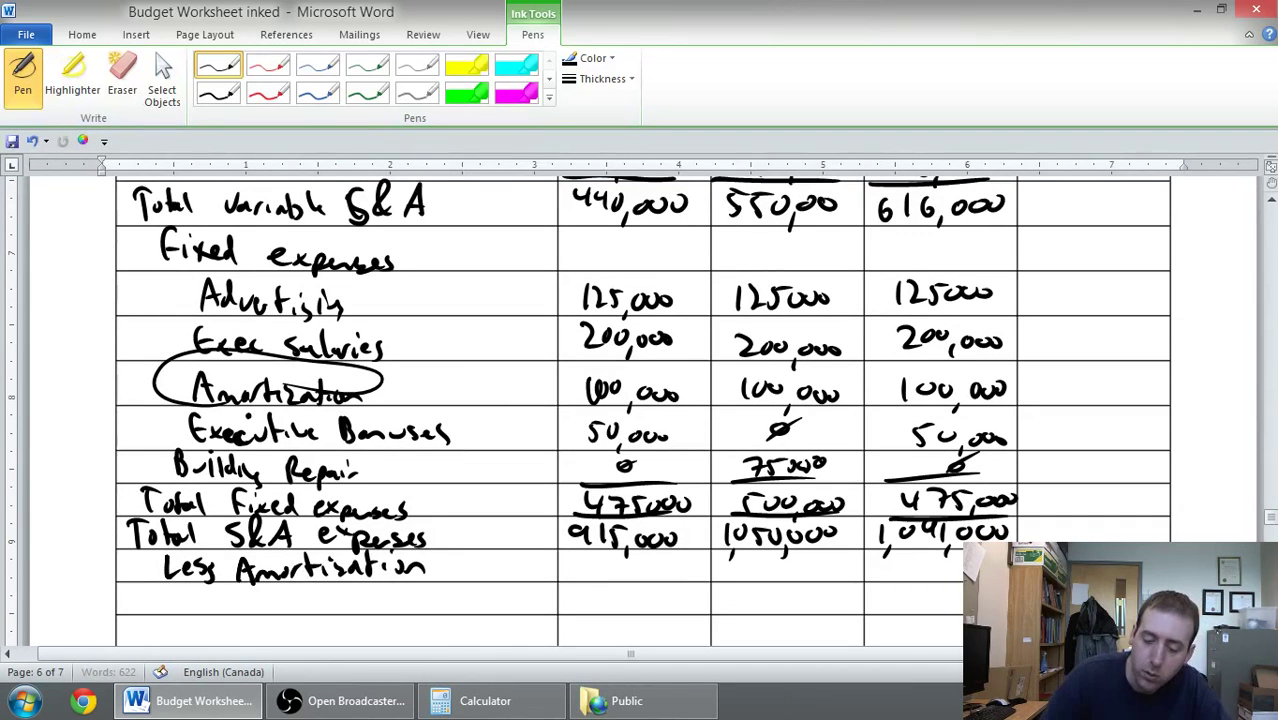
Write a 100,000 amortisation deduction under April, May and June
{"action": "left_click_drag", "start_coordinate": [586, 560], "coordinate": [597, 575]}
{"action": "left_click_drag", "start_coordinate": [610, 563], "coordinate": [614, 572]}
{"action": "left_click_drag", "start_coordinate": [623, 579], "coordinate": [620, 589]}
{"action": "left_click_drag", "start_coordinate": [633, 565], "coordinate": [642, 578]}
{"action": "left_click_drag", "start_coordinate": [653, 565], "coordinate": [662, 578]}
{"action": "mouse_move", "coordinate": [733, 559]}
{"action": "left_mouse_down"}
{"action": "mouse_move", "coordinate": [733, 577]}
{"action": "mouse_move", "coordinate": [748, 563]}
{"action": "left_mouse_up"}
{"action": "left_click_drag", "start_coordinate": [762, 565], "coordinate": [789, 567]}
{"action": "left_click_drag", "start_coordinate": [802, 566], "coordinate": [813, 566]}
{"action": "left_click_drag", "start_coordinate": [894, 562], "coordinate": [893, 577]}
{"action": "left_click_drag", "start_coordinate": [906, 566], "coordinate": [923, 567]}
{"action": "left_click_drag", "start_coordinate": [933, 581], "coordinate": [958, 578]}
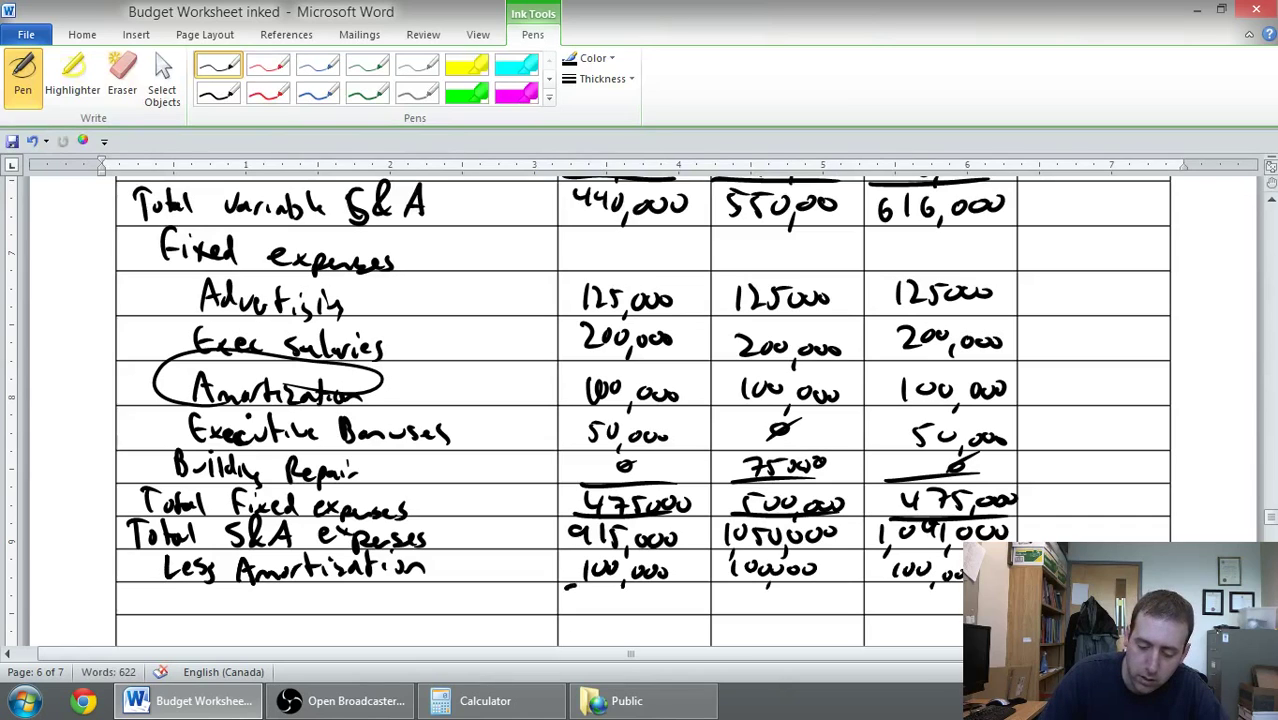
Underline the deductions and write cash figures 815,000, 950,000 and 991,000
{"action": "left_click_drag", "start_coordinate": [566, 588], "coordinate": [678, 578]}
{"action": "mouse_move", "coordinate": [592, 592]}
{"action": "left_mouse_down"}
{"action": "mouse_move", "coordinate": [586, 614]}
{"action": "mouse_move", "coordinate": [626, 620]}
{"action": "mouse_move", "coordinate": [664, 600]}
{"action": "mouse_move", "coordinate": [850, 578]}
{"action": "left_mouse_up"}
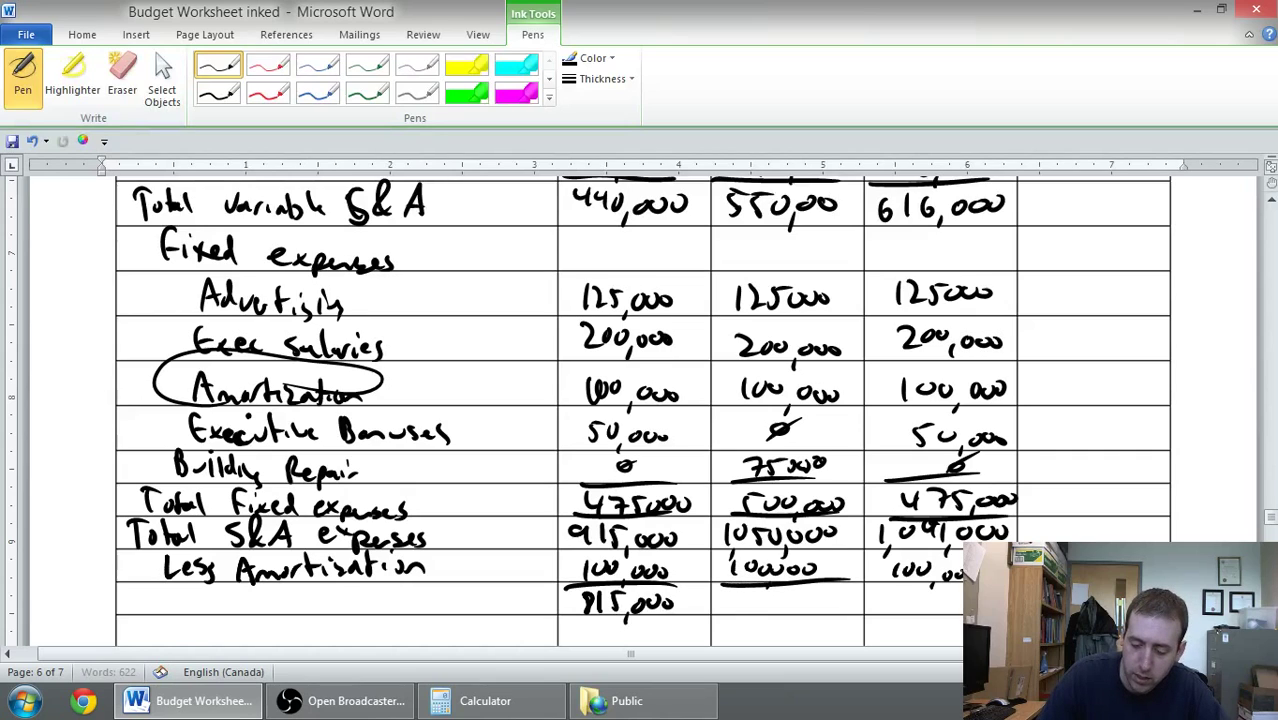
{"action": "left_click_drag", "start_coordinate": [740, 597], "coordinate": [736, 612]}
{"action": "mouse_move", "coordinate": [748, 596]}
{"action": "left_mouse_down"}
{"action": "mouse_move", "coordinate": [752, 610]}
{"action": "mouse_move", "coordinate": [766, 594]}
{"action": "left_mouse_up"}
{"action": "left_click_drag", "start_coordinate": [772, 598], "coordinate": [778, 620]}
{"action": "left_click_drag", "start_coordinate": [796, 597], "coordinate": [962, 578]}
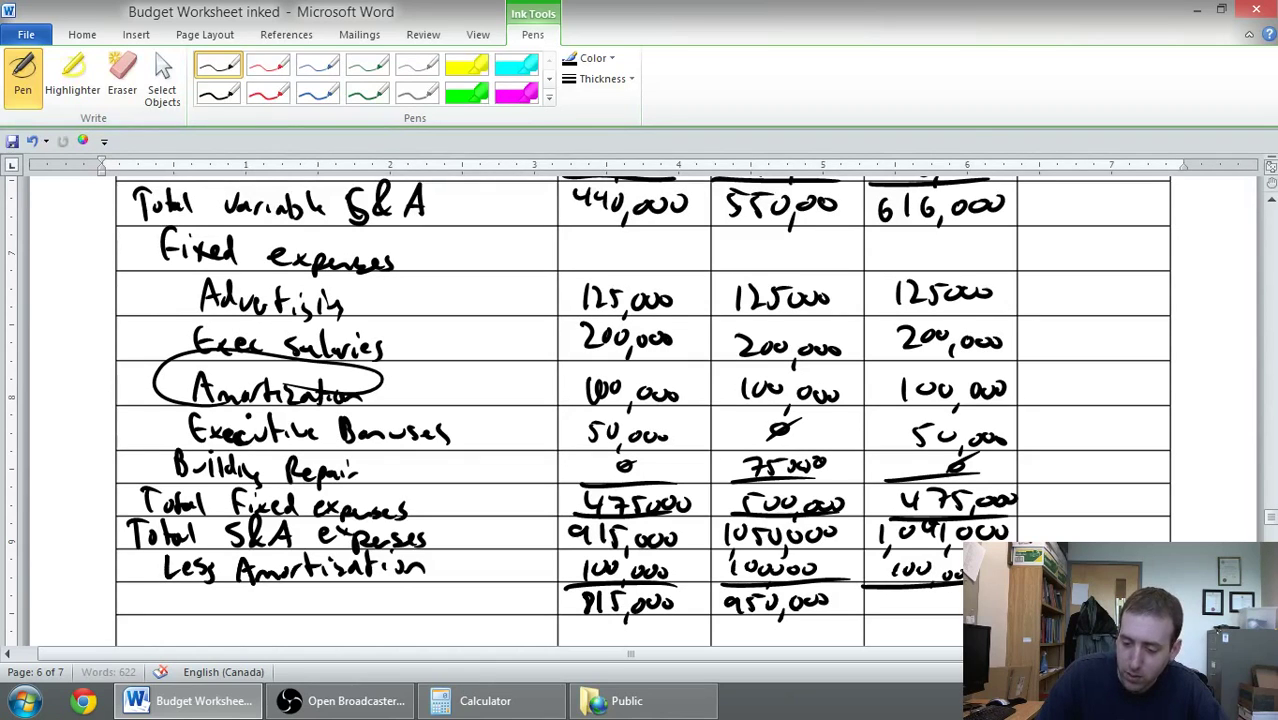
{"action": "mouse_move", "coordinate": [902, 594]}
{"action": "left_mouse_down"}
{"action": "mouse_move", "coordinate": [896, 614]}
{"action": "mouse_move", "coordinate": [942, 625]}
{"action": "left_mouse_up"}
{"action": "left_click_drag", "start_coordinate": [958, 597], "coordinate": [957, 599]}
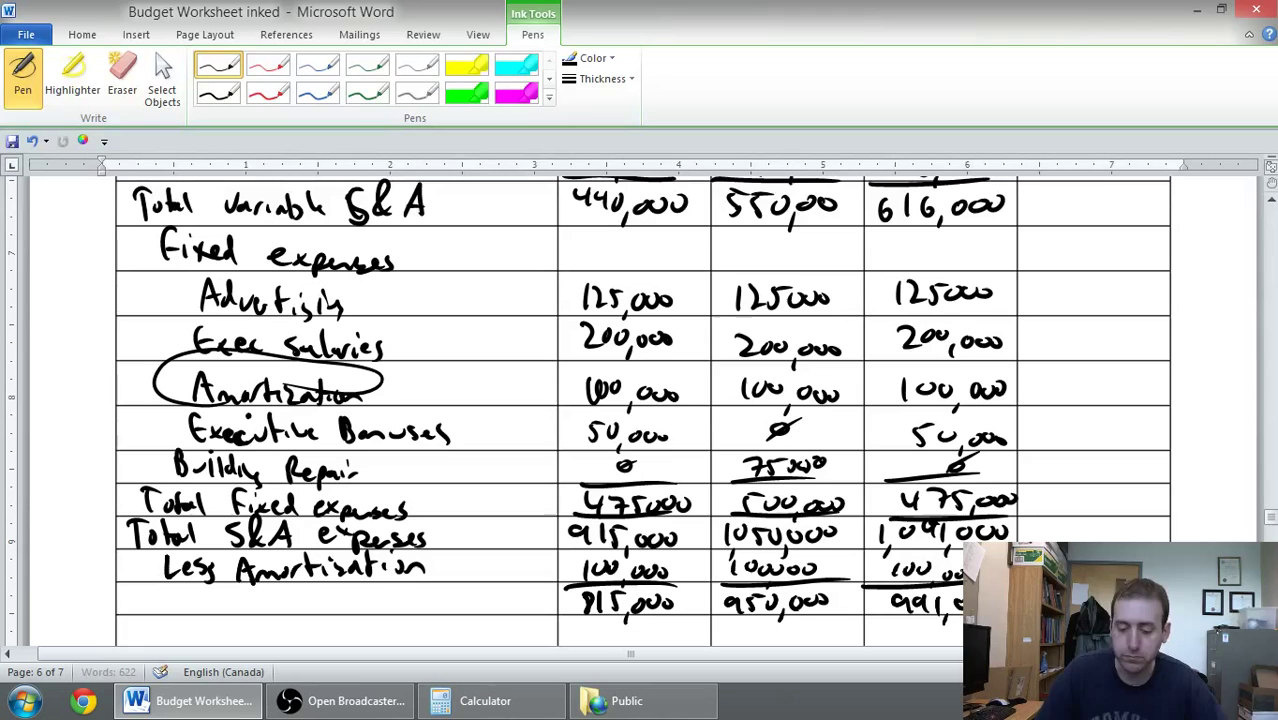
Label the row 'Cash paid for S&A expenses' and double-underline the final cash figures
{"action": "mouse_move", "coordinate": [132, 590]}
{"action": "left_mouse_down"}
{"action": "mouse_move", "coordinate": [134, 607]}
{"action": "mouse_move", "coordinate": [160, 606]}
{"action": "left_mouse_up"}
{"action": "mouse_move", "coordinate": [176, 592]}
{"action": "left_mouse_down"}
{"action": "mouse_move", "coordinate": [164, 606]}
{"action": "mouse_move", "coordinate": [186, 606]}
{"action": "left_mouse_up"}
{"action": "mouse_move", "coordinate": [210, 602]}
{"action": "left_mouse_down"}
{"action": "mouse_move", "coordinate": [212, 628]}
{"action": "mouse_move", "coordinate": [222, 610]}
{"action": "left_mouse_up"}
{"action": "left_click_drag", "start_coordinate": [230, 604], "coordinate": [244, 608]}
{"action": "left_click_drag", "start_coordinate": [248, 588], "coordinate": [312, 606]}
{"action": "left_click_drag", "start_coordinate": [318, 602], "coordinate": [414, 608]}
{"action": "mouse_move", "coordinate": [400, 598]}
{"action": "left_mouse_down"}
{"action": "mouse_move", "coordinate": [476, 614]}
{"action": "mouse_move", "coordinate": [674, 614]}
{"action": "left_mouse_up"}
{"action": "left_click_drag", "start_coordinate": [592, 630], "coordinate": [812, 616]}
{"action": "mouse_move", "coordinate": [734, 631]}
{"action": "left_mouse_down"}
{"action": "mouse_move", "coordinate": [958, 618]}
{"action": "mouse_move", "coordinate": [962, 634]}
{"action": "left_mouse_up"}
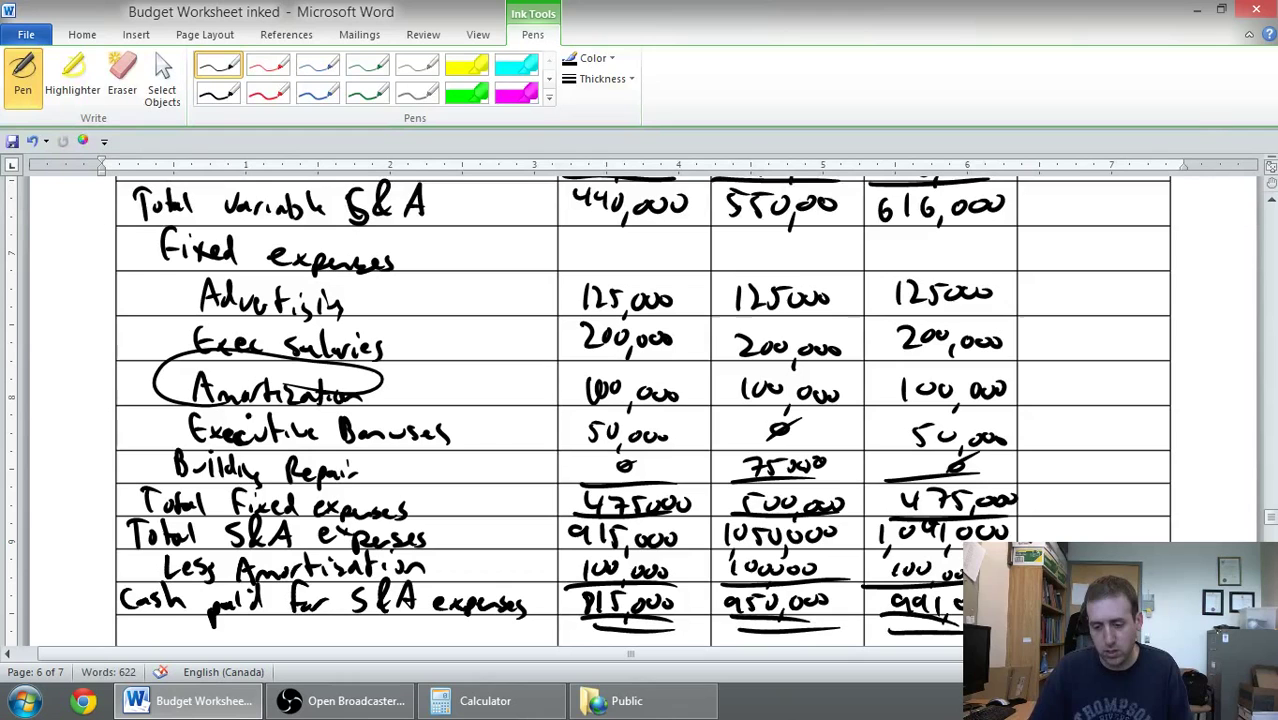
Handwrite Q2 figures: Shipping 365,000, Sales commissions 730,000, Other 511,000
{"action": "scroll", "coordinate": [643, 409], "scroll_direction": "up", "scroll_amount": 6}
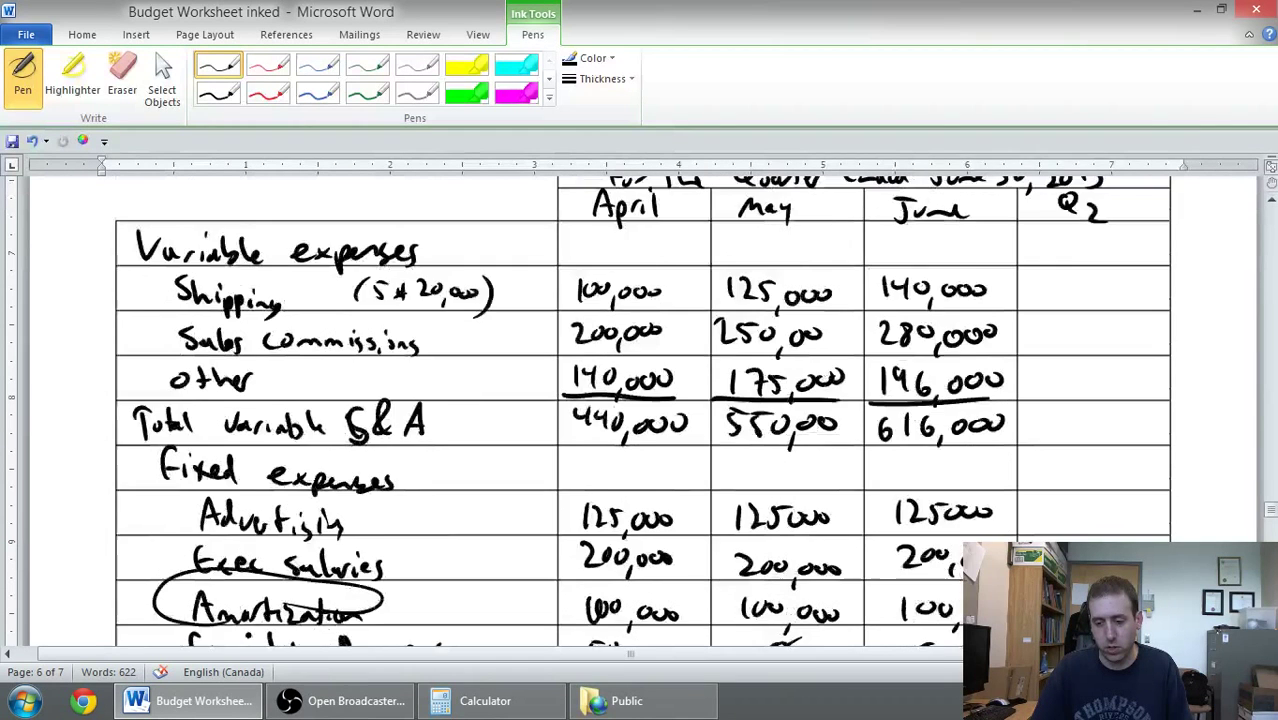
{"action": "scroll", "coordinate": [643, 409], "scroll_direction": "down", "scroll_amount": 2}
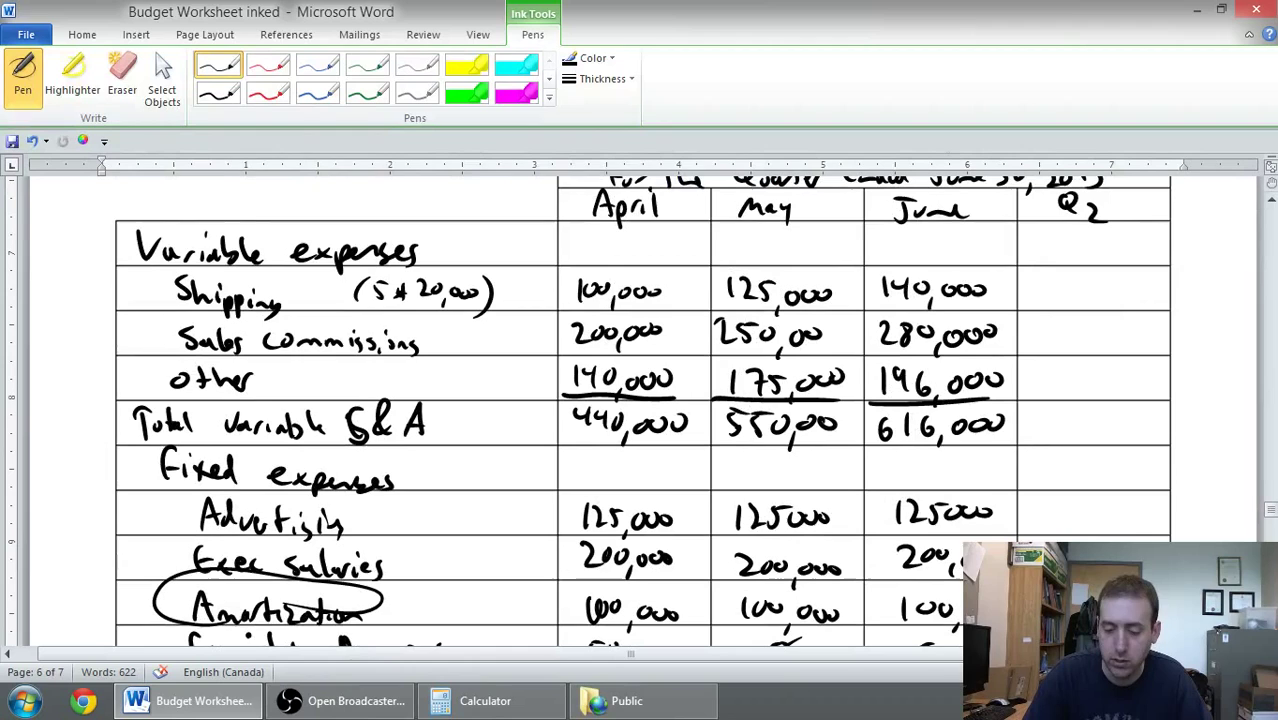
{"action": "mouse_move", "coordinate": [1034, 280]}
{"action": "left_mouse_down"}
{"action": "mouse_move", "coordinate": [1048, 290]}
{"action": "mouse_move", "coordinate": [1036, 306]}
{"action": "left_mouse_up"}
{"action": "mouse_move", "coordinate": [1064, 284]}
{"action": "left_mouse_down"}
{"action": "mouse_move", "coordinate": [1056, 300]}
{"action": "mouse_move", "coordinate": [1084, 314]}
{"action": "left_mouse_up"}
{"action": "left_click_drag", "start_coordinate": [1104, 288], "coordinate": [1121, 293]}
{"action": "left_click_drag", "start_coordinate": [1140, 291], "coordinate": [1137, 293]}
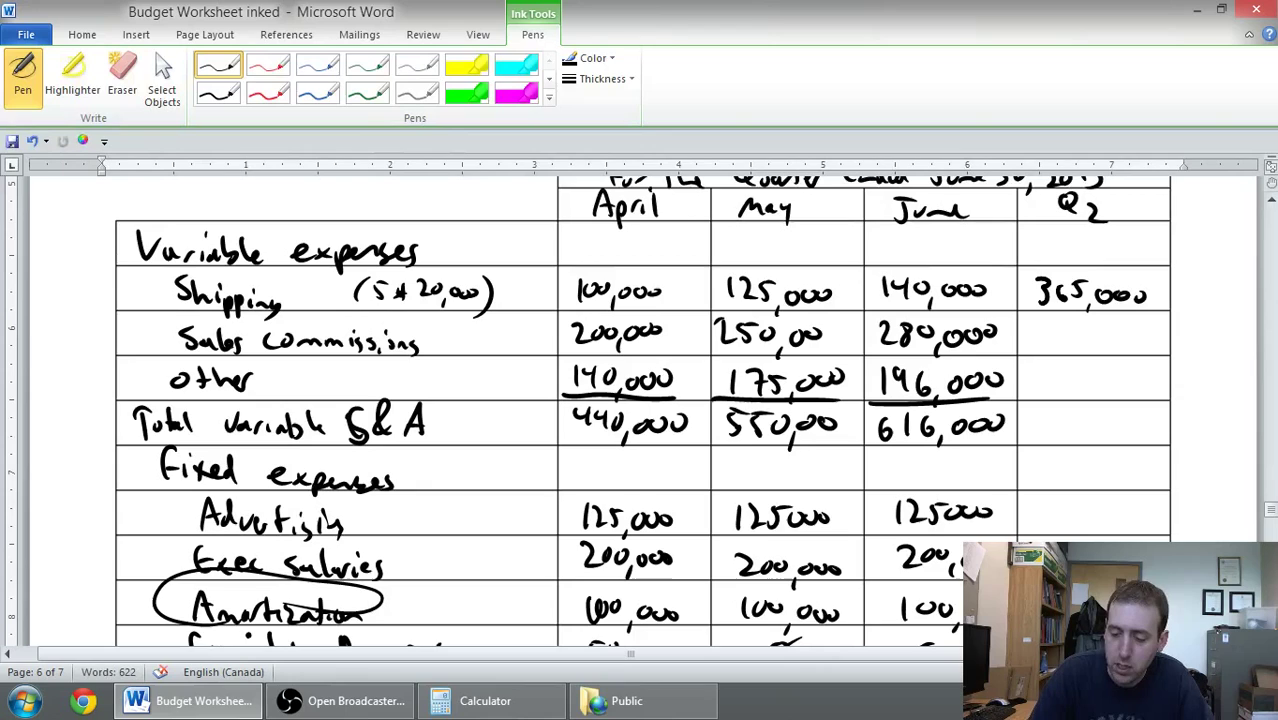
{"action": "mouse_move", "coordinate": [1034, 322]}
{"action": "left_mouse_down"}
{"action": "mouse_move", "coordinate": [1042, 348]}
{"action": "mouse_move", "coordinate": [1072, 330]}
{"action": "mouse_move", "coordinate": [1066, 350]}
{"action": "left_mouse_up"}
{"action": "left_click_drag", "start_coordinate": [1082, 336], "coordinate": [1084, 364]}
{"action": "mouse_move", "coordinate": [1104, 338]}
{"action": "left_mouse_down"}
{"action": "mouse_move", "coordinate": [1102, 350]}
{"action": "mouse_move", "coordinate": [1139, 341]}
{"action": "left_mouse_up"}
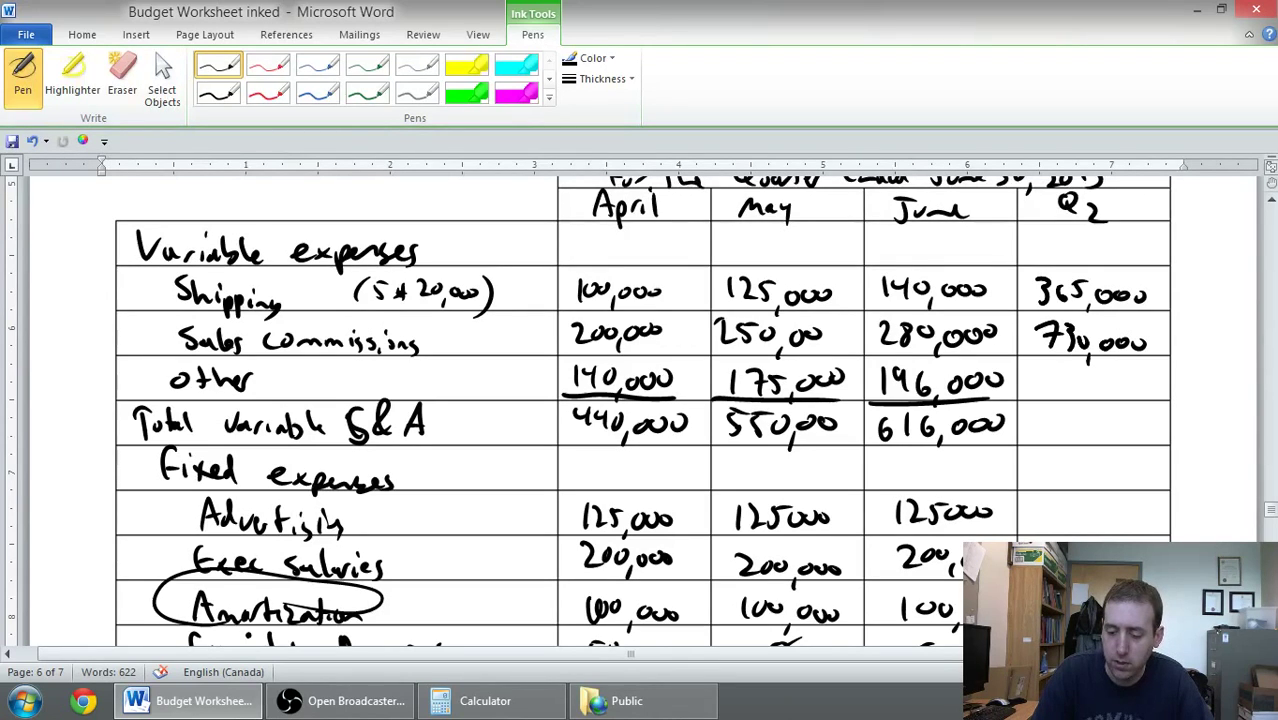
{"action": "mouse_move", "coordinate": [1037, 373]}
{"action": "left_mouse_down"}
{"action": "mouse_move", "coordinate": [1050, 375]}
{"action": "mouse_move", "coordinate": [1044, 394]}
{"action": "left_mouse_up"}
{"action": "left_click_drag", "start_coordinate": [1047, 372], "coordinate": [1082, 399]}
{"action": "mouse_move", "coordinate": [1095, 398]}
{"action": "left_mouse_down"}
{"action": "mouse_move", "coordinate": [1091, 414]}
{"action": "mouse_move", "coordinate": [1111, 382]}
{"action": "left_mouse_up"}
{"action": "left_click_drag", "start_coordinate": [1131, 381], "coordinate": [1146, 381]}
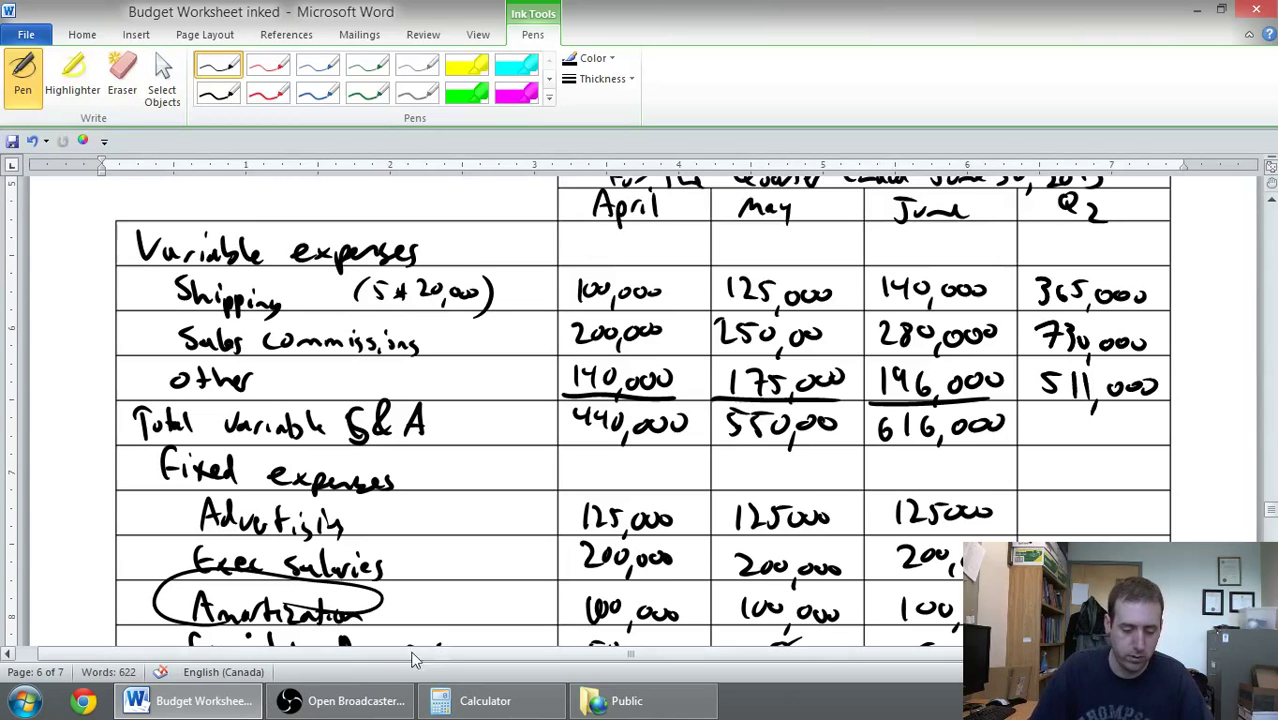
Add 365 + 730 + 511 in Calculator to get 1606
{"action": "left_click", "coordinate": [485, 700]}
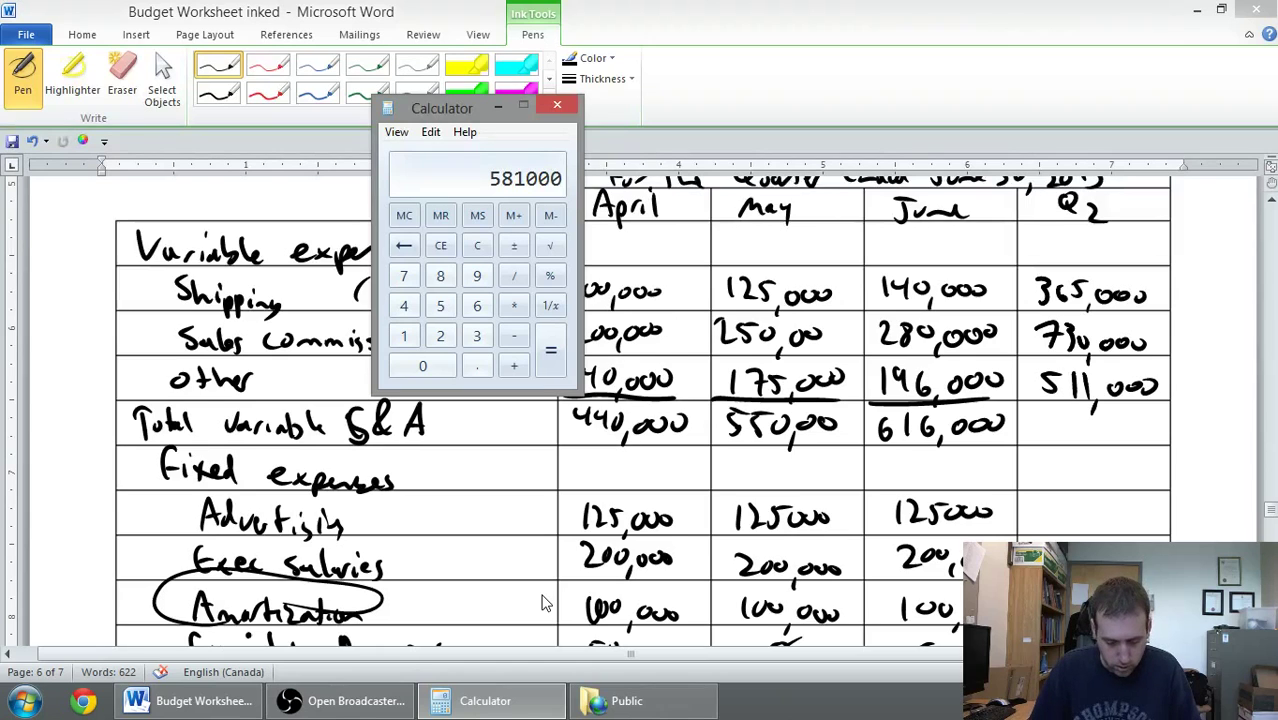
{"action": "type", "text": "365"}
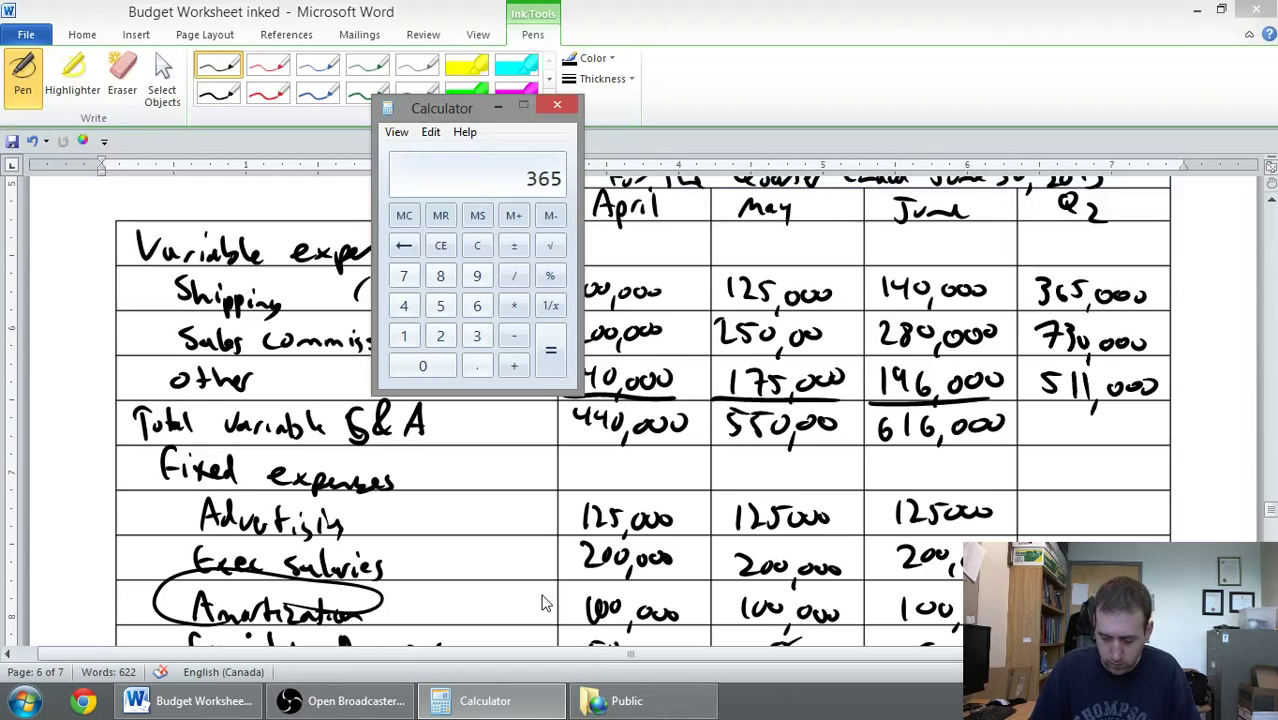
{"action": "key", "text": "plus"}
{"action": "type", "text": "730"}
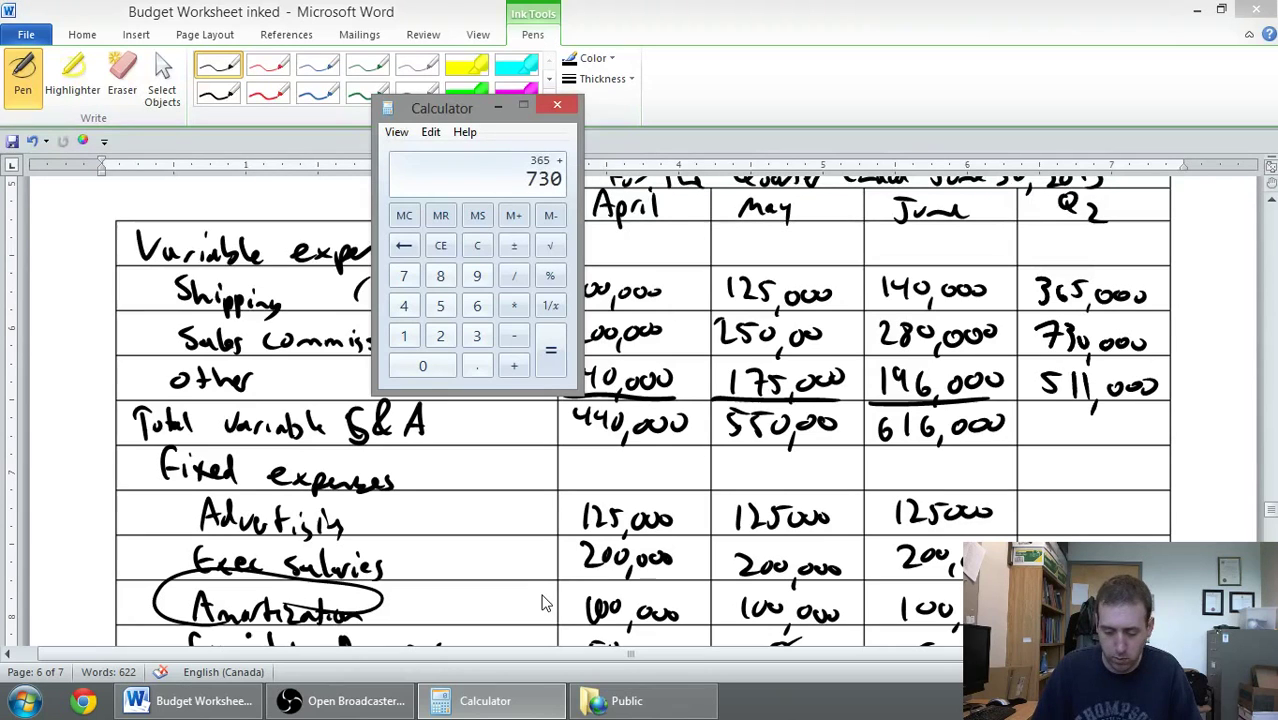
{"action": "key", "text": "plus"}
{"action": "type", "text": "511"}
{"action": "key", "text": "Return"}
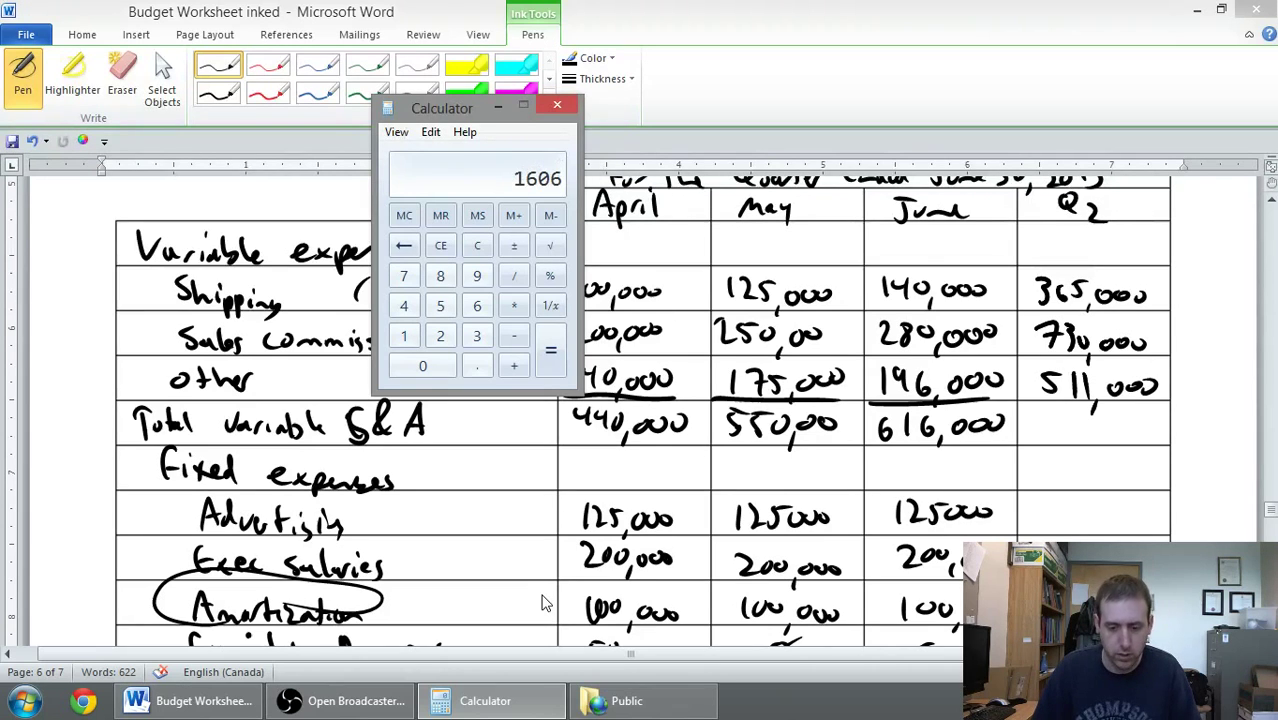
Handwrite 1,606,000 as the Q2 Total variable S&A in Word
{"action": "left_click", "coordinate": [1050, 431]}
{"action": "left_click_drag", "start_coordinate": [1040, 410], "coordinate": [1037, 436]}
{"action": "left_click_drag", "start_coordinate": [1058, 410], "coordinate": [1056, 428]}
{"action": "left_click_drag", "start_coordinate": [1074, 416], "coordinate": [1084, 426]}
{"action": "left_click_drag", "start_coordinate": [1092, 414], "coordinate": [1090, 444]}
{"action": "left_click_drag", "start_coordinate": [1110, 417], "coordinate": [1142, 416]}
{"action": "left_click_drag", "start_coordinate": [1046, 436], "coordinate": [1040, 452]}
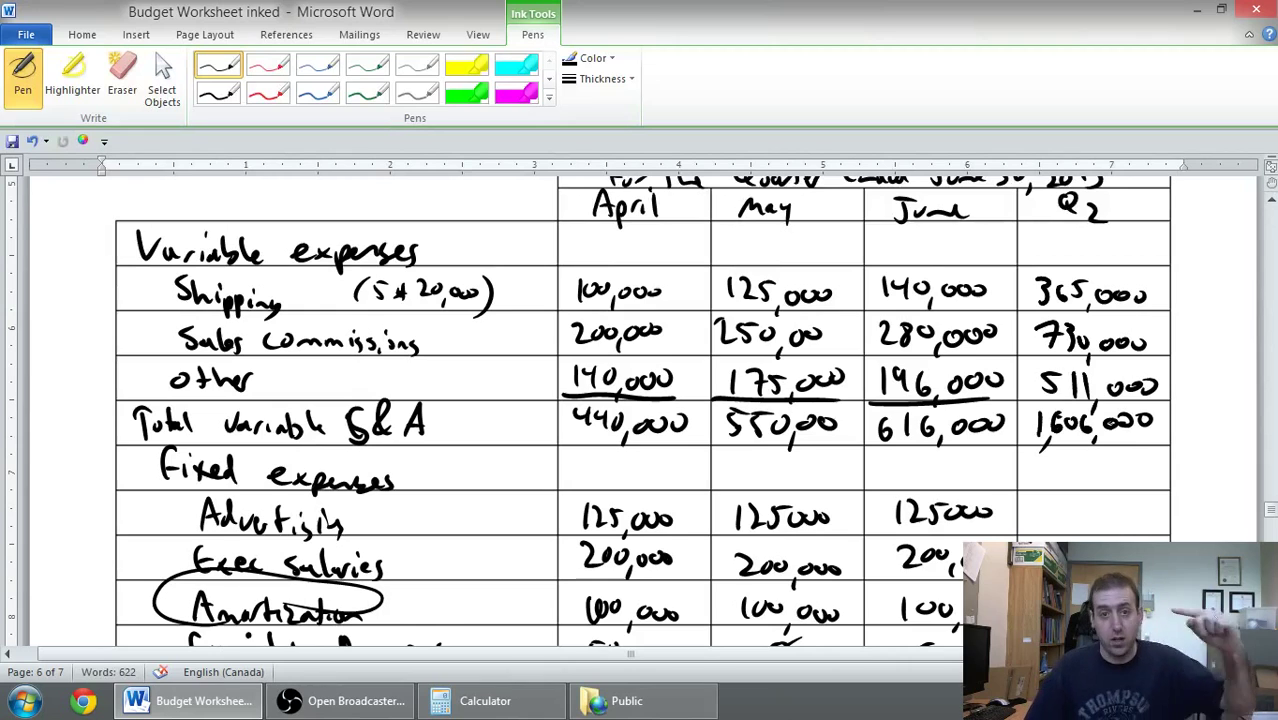
Cross-check with 440+550+616 in Calculator, then minimize it
{"action": "left_click", "coordinate": [483, 712]}
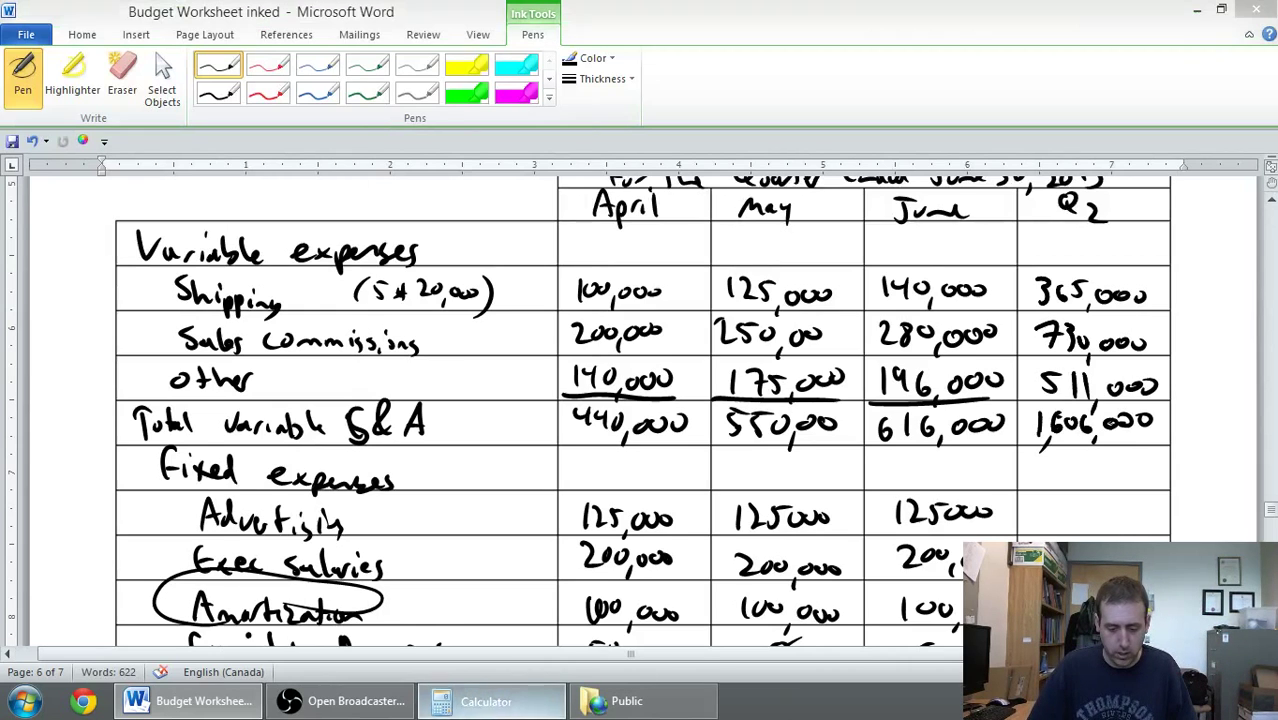
{"action": "type", "text": "440"}
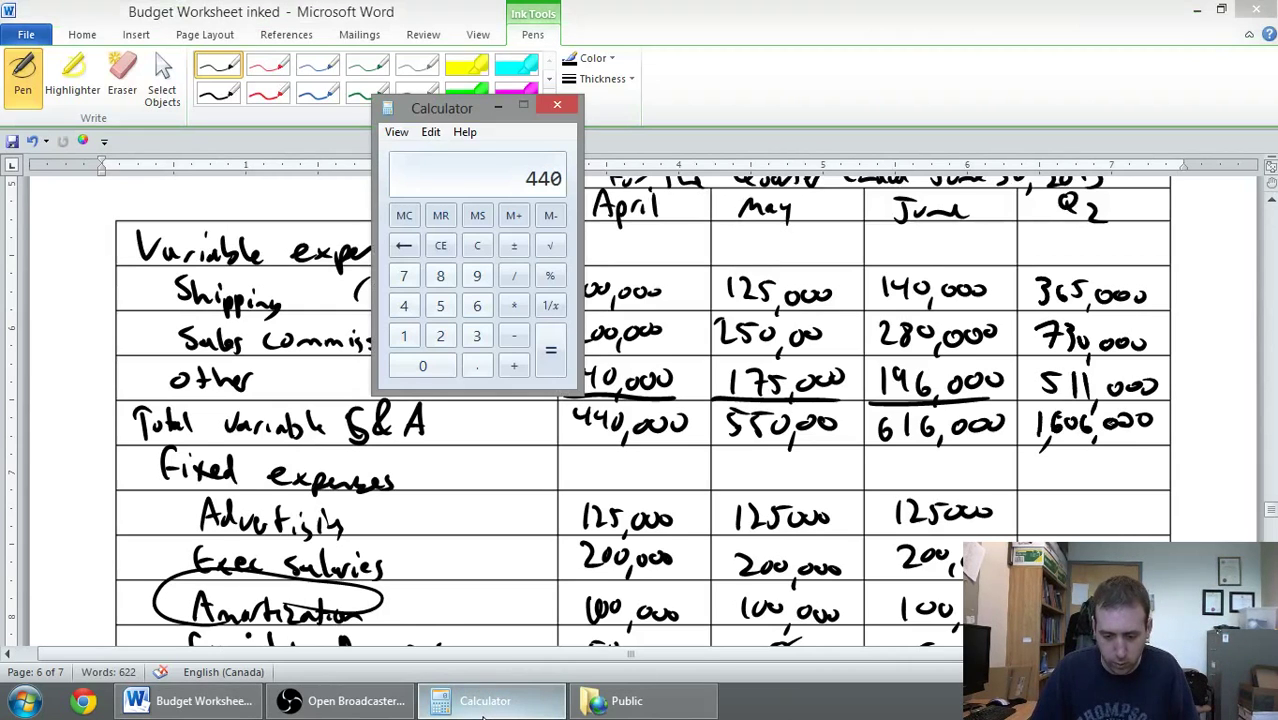
{"action": "type", "text": "+550+"}
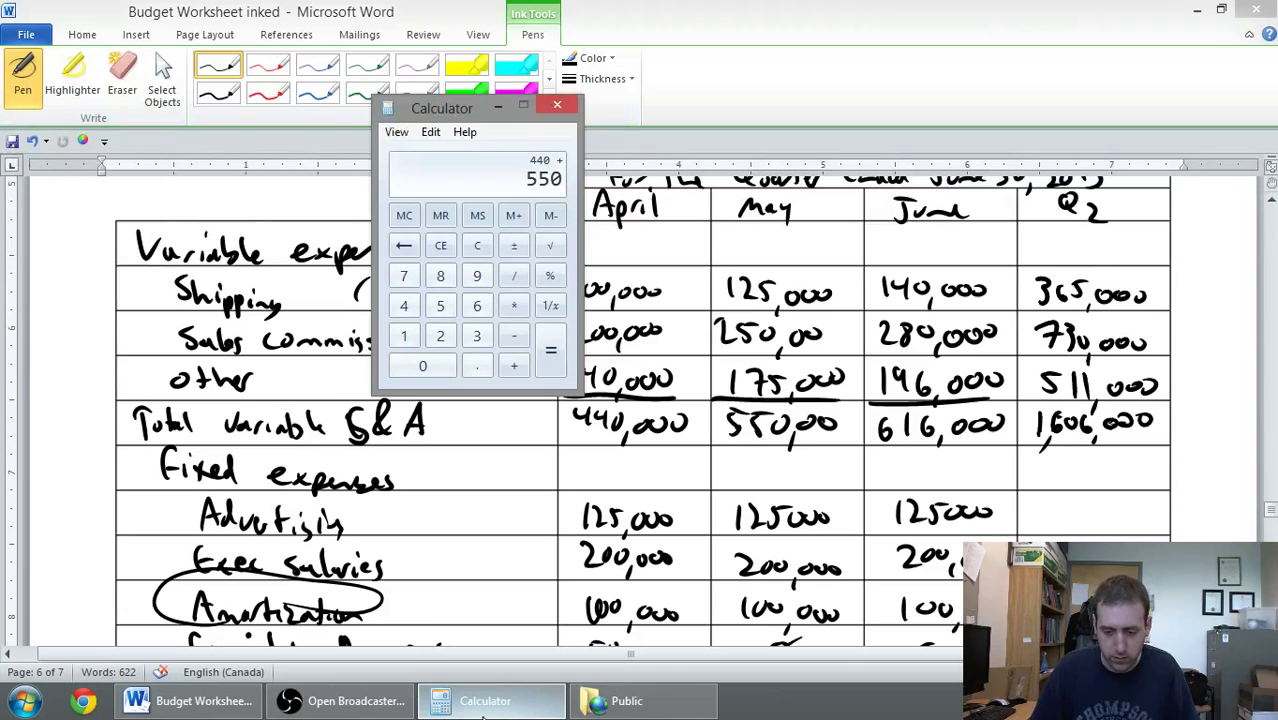
{"action": "type", "text": "616"}
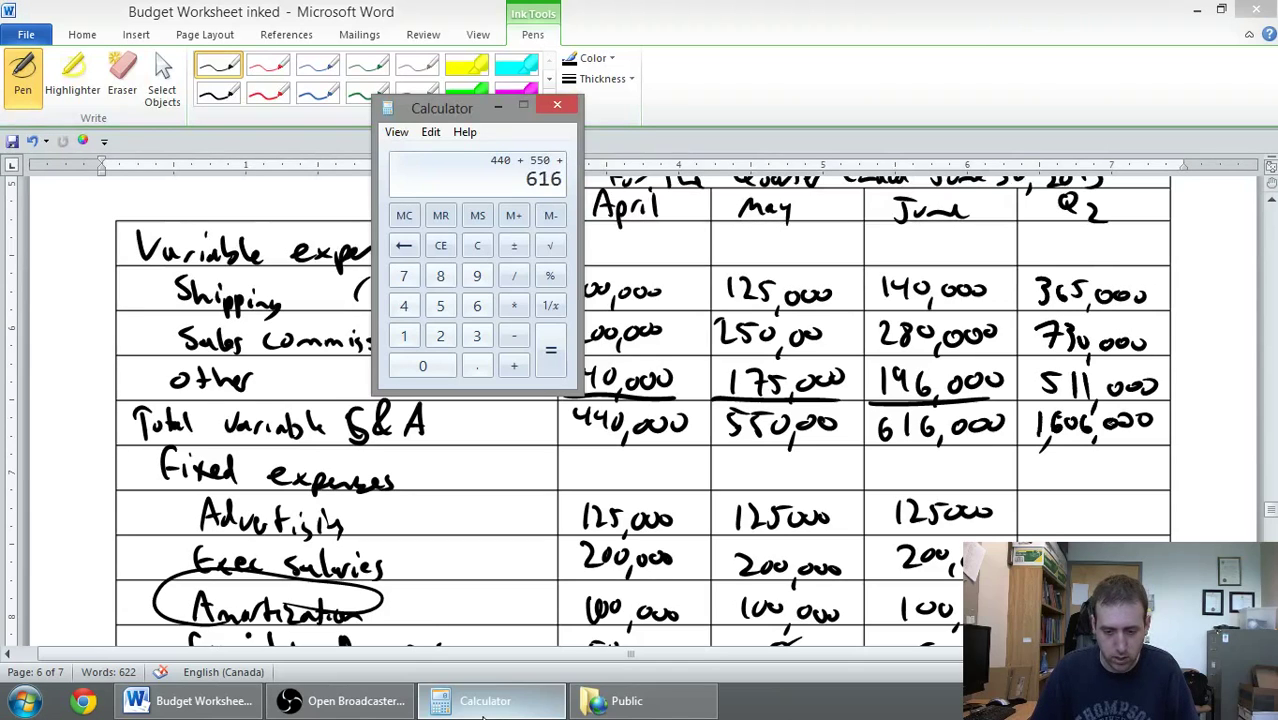
{"action": "key", "text": "Return"}
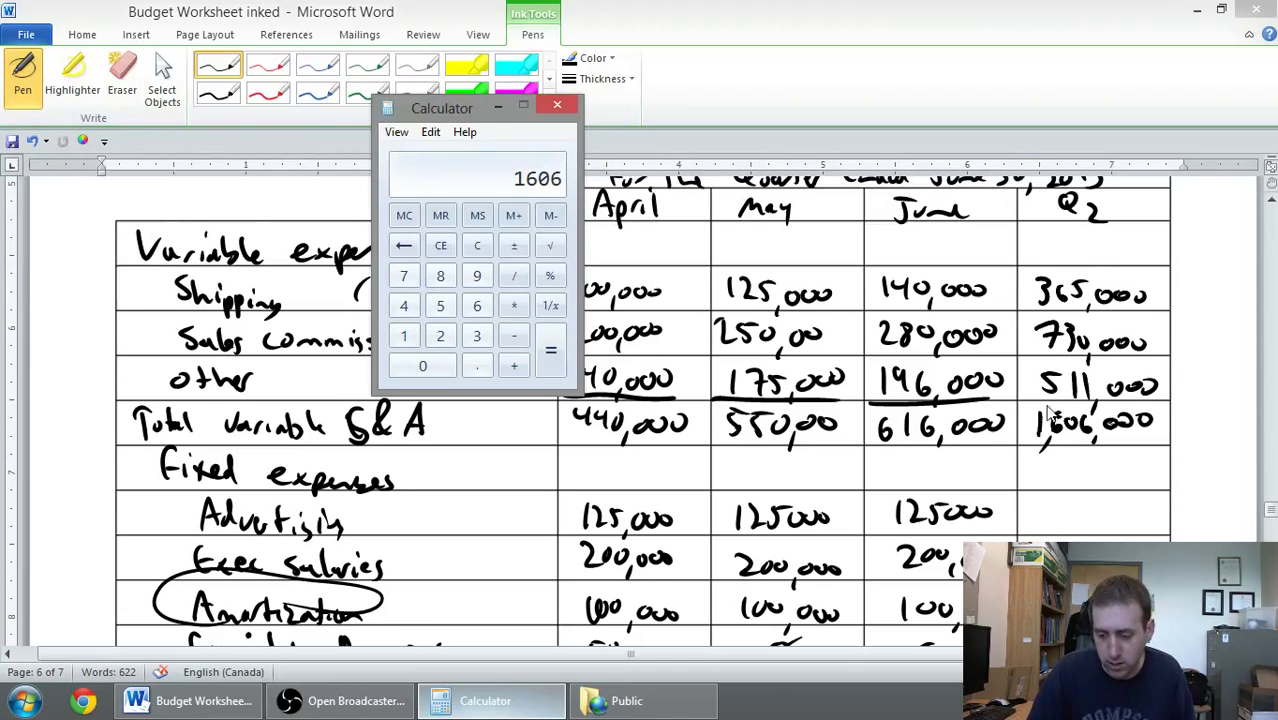
{"action": "left_click", "coordinate": [483, 702]}
Underline 511,000, then handwrite 375,000 as the Q2 advertising total
{"action": "left_click_drag", "start_coordinate": [1034, 401], "coordinate": [1152, 399]}
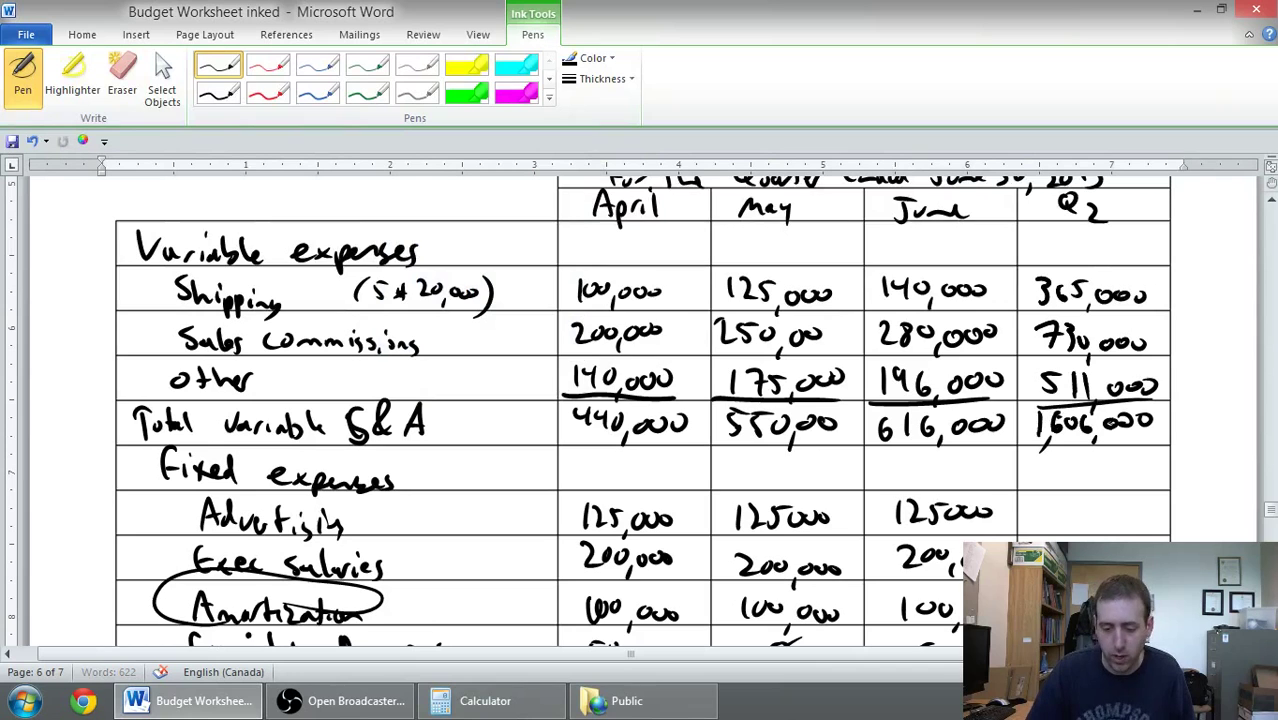
{"action": "scroll", "coordinate": [640, 410], "scroll_direction": "down", "scroll_amount": 2}
{"action": "scroll", "coordinate": [640, 410], "scroll_direction": "down", "scroll_amount": 6}
{"action": "scroll", "coordinate": [640, 410], "scroll_direction": "up", "scroll_amount": 2}
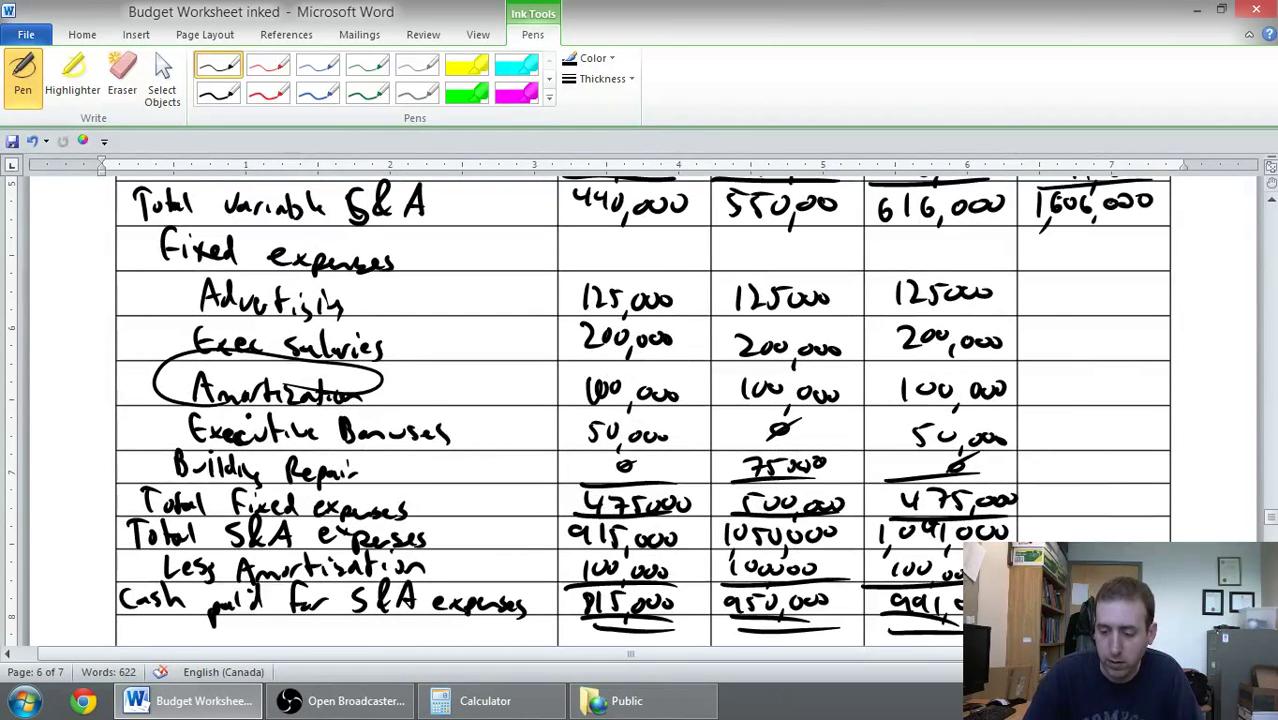
{"action": "mouse_move", "coordinate": [1048, 284]}
{"action": "left_mouse_down"}
{"action": "mouse_move", "coordinate": [1050, 308]}
{"action": "mouse_move", "coordinate": [1096, 306]}
{"action": "left_mouse_up"}
{"action": "left_click_drag", "start_coordinate": [1104, 310], "coordinate": [1136, 293]}
{"action": "left_click_drag", "start_coordinate": [1156, 290], "coordinate": [1152, 293]}
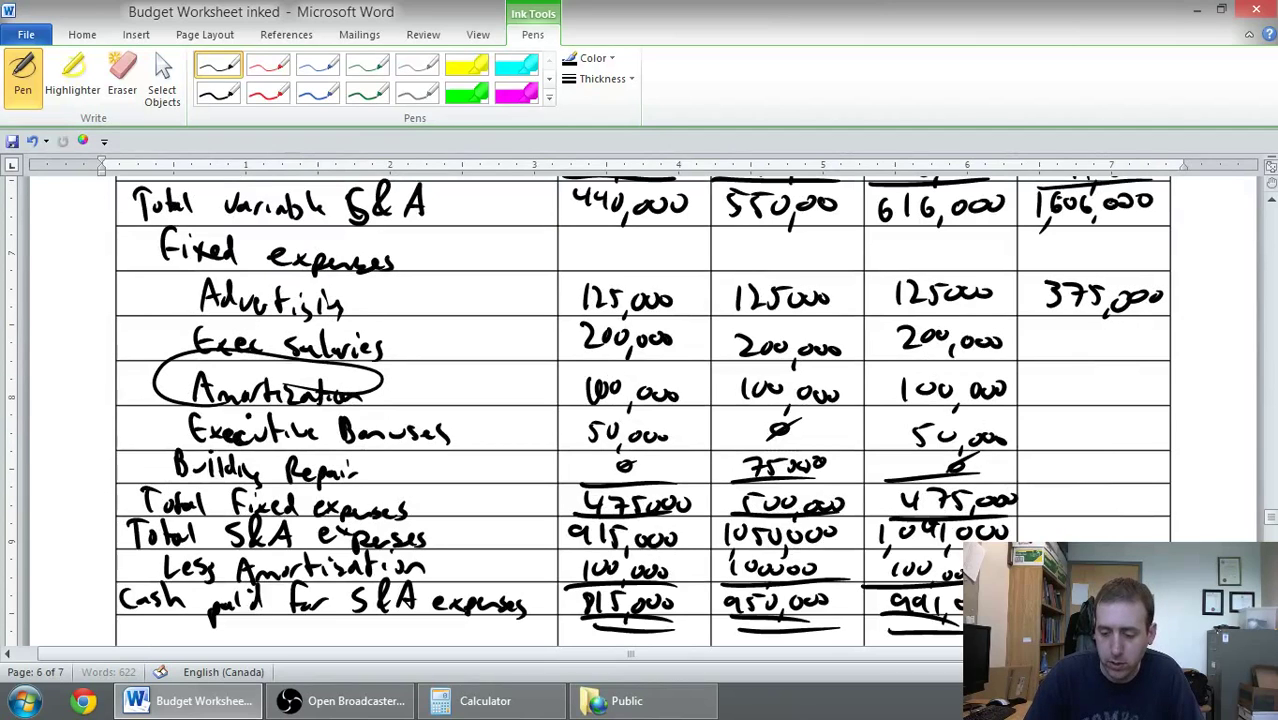
Handwrite Q2 totals of 600,000 for executive salaries and 300,000 for amortization
{"action": "mouse_move", "coordinate": [1064, 332]}
{"action": "left_mouse_down"}
{"action": "mouse_move", "coordinate": [1052, 348]}
{"action": "mouse_move", "coordinate": [1092, 334]}
{"action": "left_mouse_up"}
{"action": "mouse_move", "coordinate": [1100, 356]}
{"action": "left_mouse_down"}
{"action": "mouse_move", "coordinate": [1094, 366]}
{"action": "mouse_move", "coordinate": [1110, 340]}
{"action": "left_mouse_up"}
{"action": "left_click_drag", "start_coordinate": [1134, 338], "coordinate": [1130, 340]}
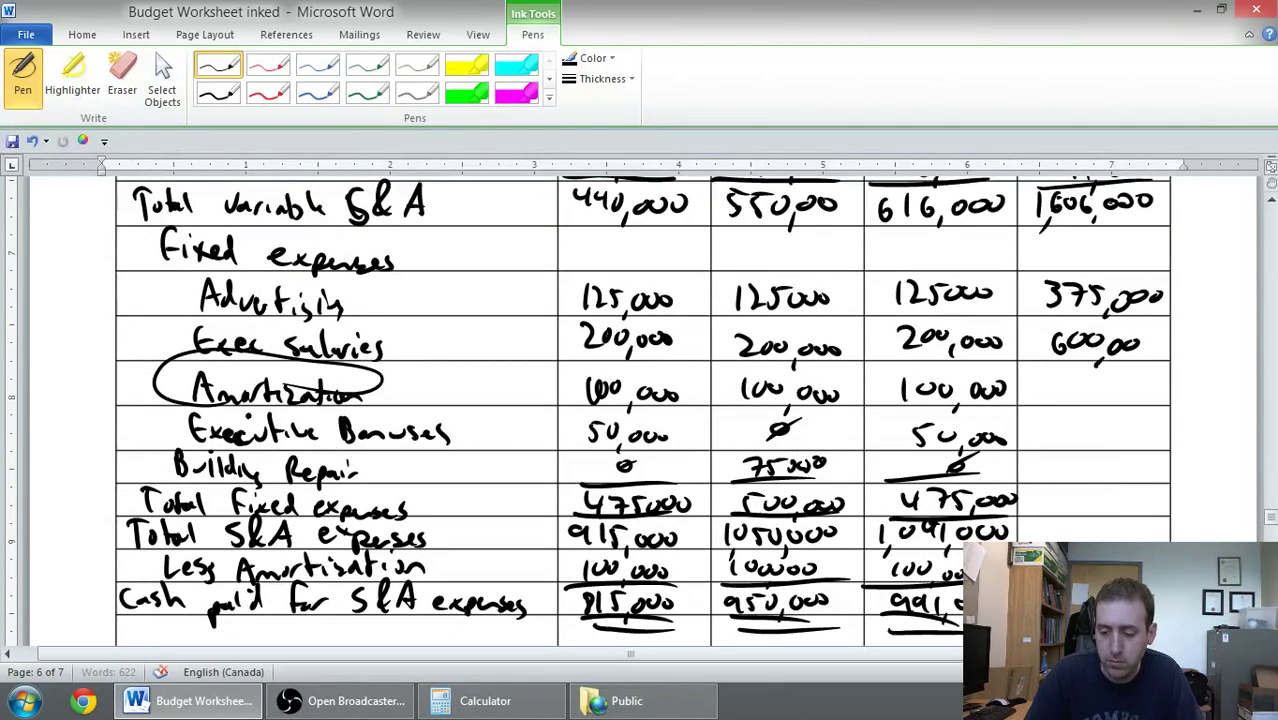
{"action": "left_click_drag", "start_coordinate": [1052, 376], "coordinate": [1056, 404]}
{"action": "left_click_drag", "start_coordinate": [1074, 384], "coordinate": [1106, 410]}
{"action": "left_click_drag", "start_coordinate": [1126, 382], "coordinate": [1156, 382]}
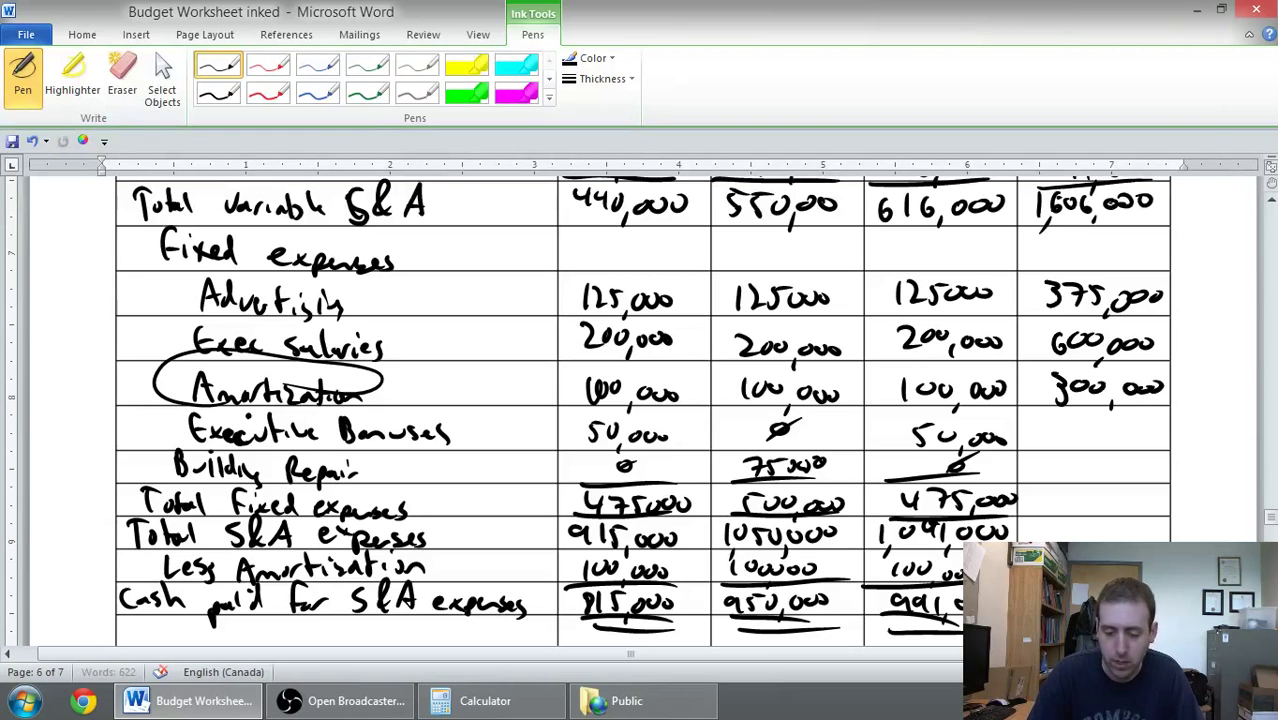
Write 100,000 for bonuses and 75,000 for building repair, underline it, and start the 1,450,000 total
{"action": "left_click_drag", "start_coordinate": [1058, 422], "coordinate": [1056, 442]}
{"action": "left_click_drag", "start_coordinate": [1080, 422], "coordinate": [1096, 426]}
{"action": "mouse_move", "coordinate": [1102, 448]}
{"action": "left_mouse_down"}
{"action": "mouse_move", "coordinate": [1098, 458]}
{"action": "mouse_move", "coordinate": [1114, 432]}
{"action": "left_mouse_up"}
{"action": "left_click_drag", "start_coordinate": [1132, 428], "coordinate": [1162, 440]}
{"action": "left_click_drag", "start_coordinate": [1054, 460], "coordinate": [1070, 474]}
{"action": "left_click_drag", "start_coordinate": [1090, 460], "coordinate": [1102, 458]}
{"action": "mouse_move", "coordinate": [1106, 478]}
{"action": "left_mouse_down"}
{"action": "mouse_move", "coordinate": [1098, 490]}
{"action": "mouse_move", "coordinate": [1116, 468]}
{"action": "left_mouse_up"}
{"action": "left_click_drag", "start_coordinate": [1140, 466], "coordinate": [1138, 468]}
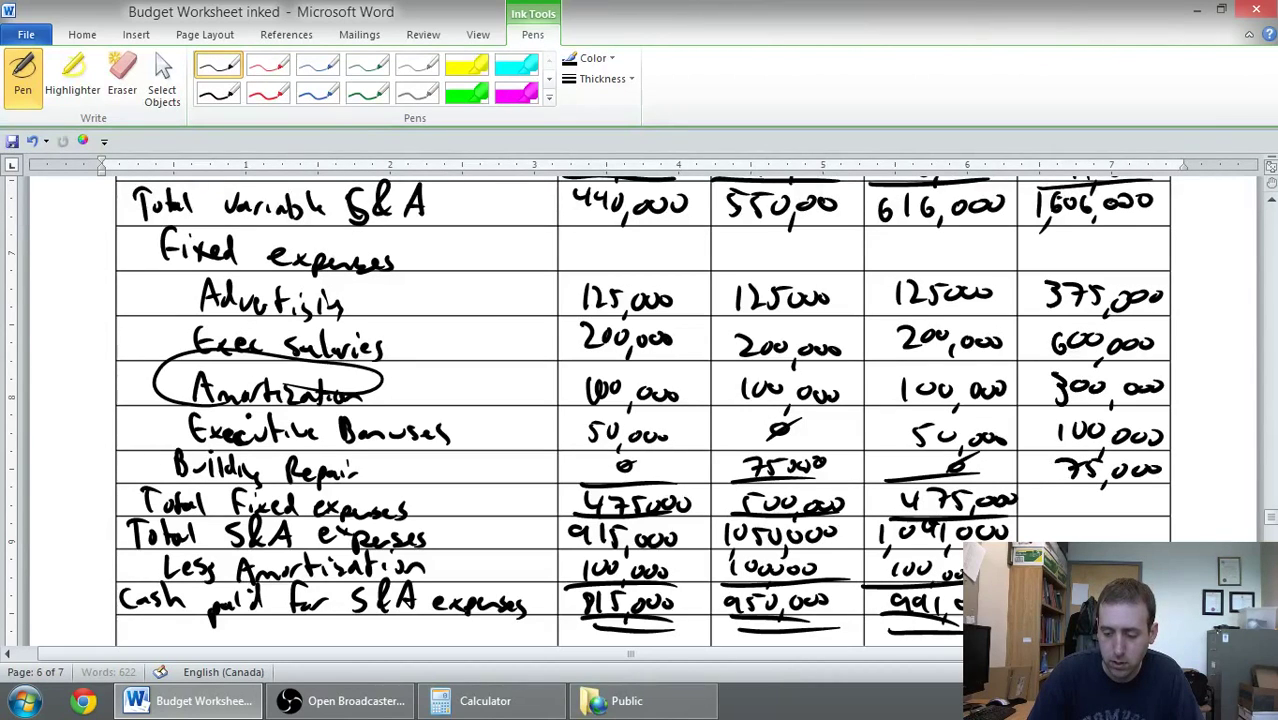
{"action": "left_click_drag", "start_coordinate": [1044, 490], "coordinate": [1160, 484]}
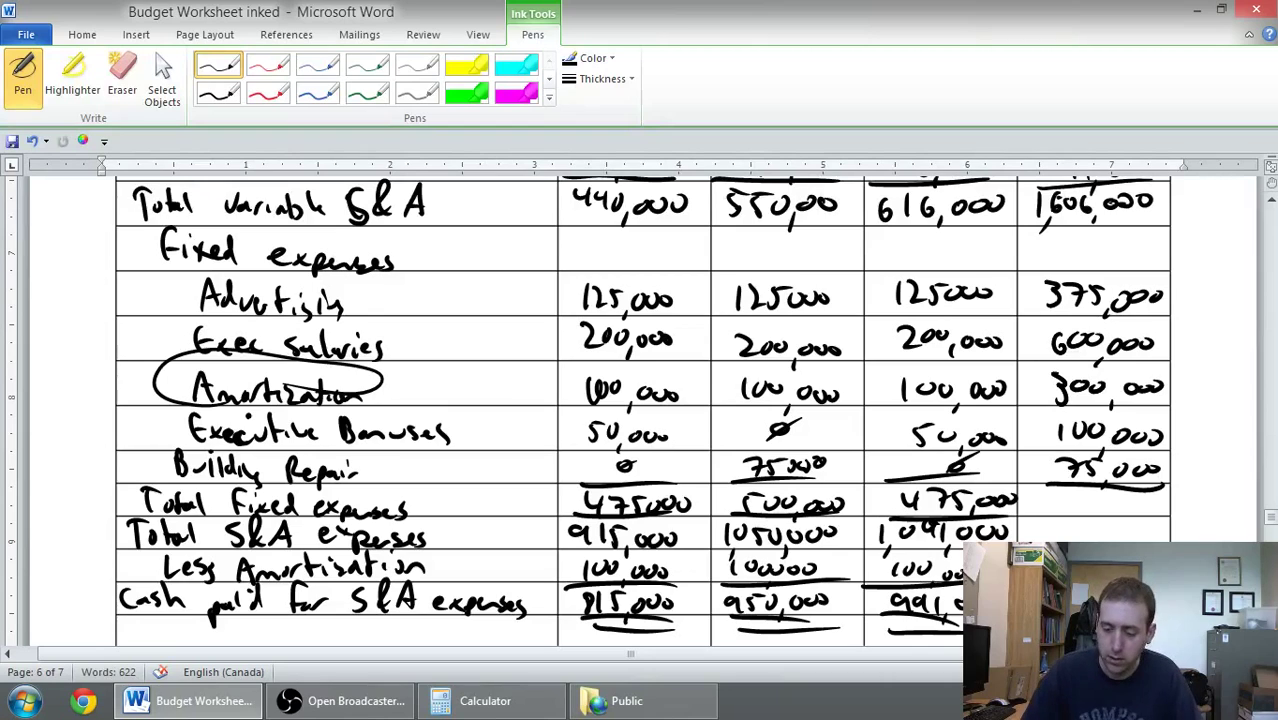
{"action": "mouse_move", "coordinate": [1049, 494]}
{"action": "left_mouse_down"}
{"action": "mouse_move", "coordinate": [1049, 512]}
{"action": "mouse_move", "coordinate": [1112, 524]}
{"action": "mouse_move", "coordinate": [1160, 501]}
{"action": "mouse_move", "coordinate": [1048, 523]}
{"action": "left_mouse_up"}
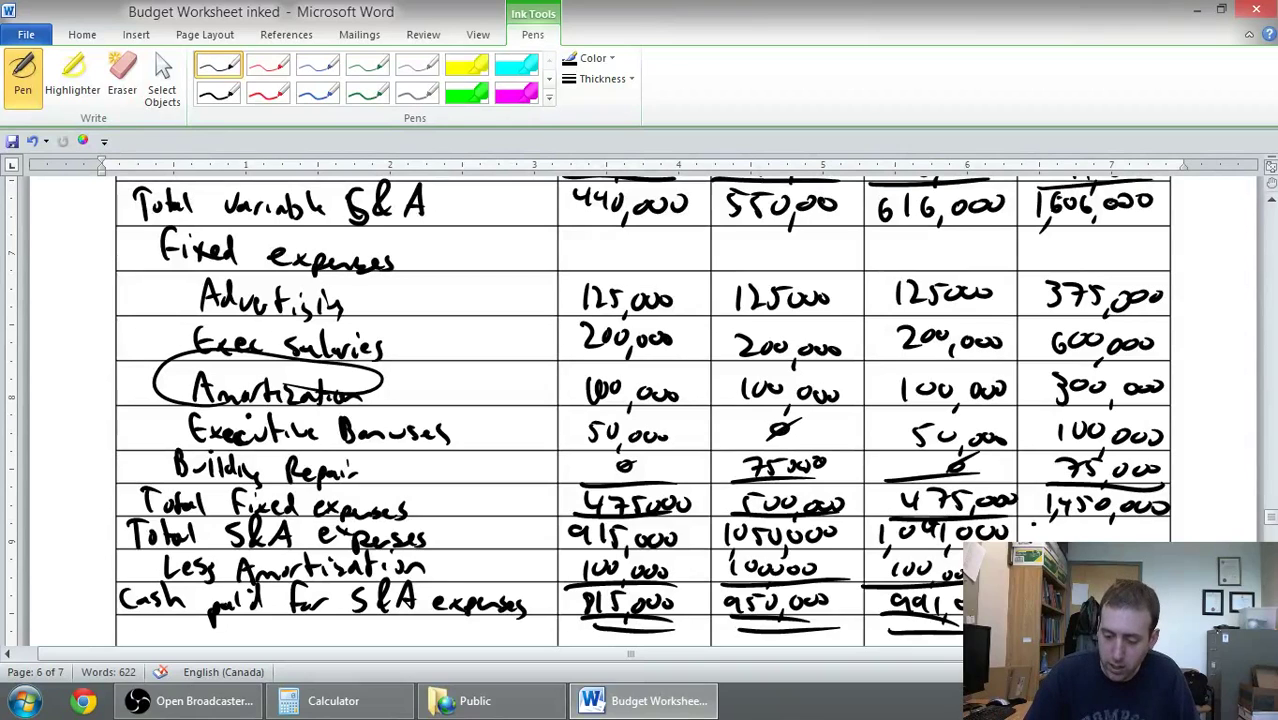
Write 3,051,000 as Q2 Total S&A expenses, underline the fixed total, then switch to OBS
{"action": "mouse_move", "coordinate": [1032, 522]}
{"action": "left_mouse_down"}
{"action": "mouse_move", "coordinate": [1036, 540]}
{"action": "mouse_move", "coordinate": [1058, 528]}
{"action": "mouse_move", "coordinate": [1086, 542]}
{"action": "mouse_move", "coordinate": [1136, 536]}
{"action": "left_mouse_up"}
{"action": "left_click_drag", "start_coordinate": [1160, 530], "coordinate": [1150, 536]}
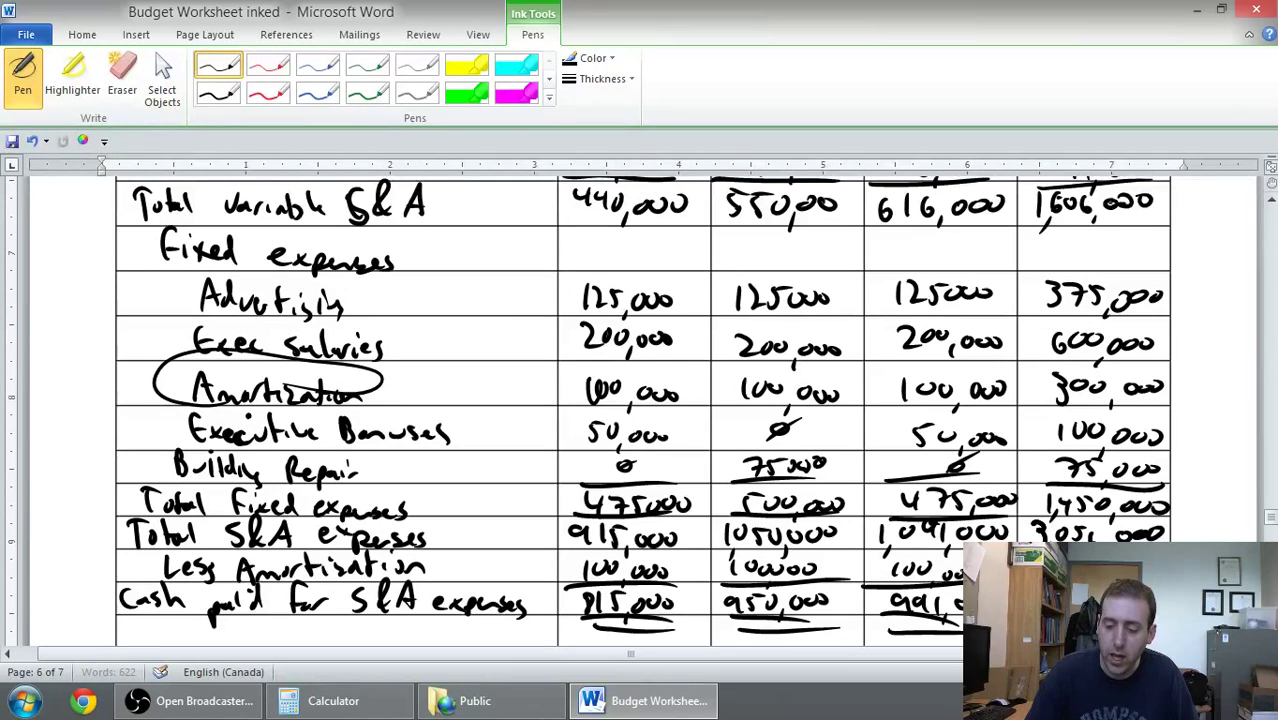
{"action": "left_click_drag", "start_coordinate": [1036, 524], "coordinate": [1160, 518]}
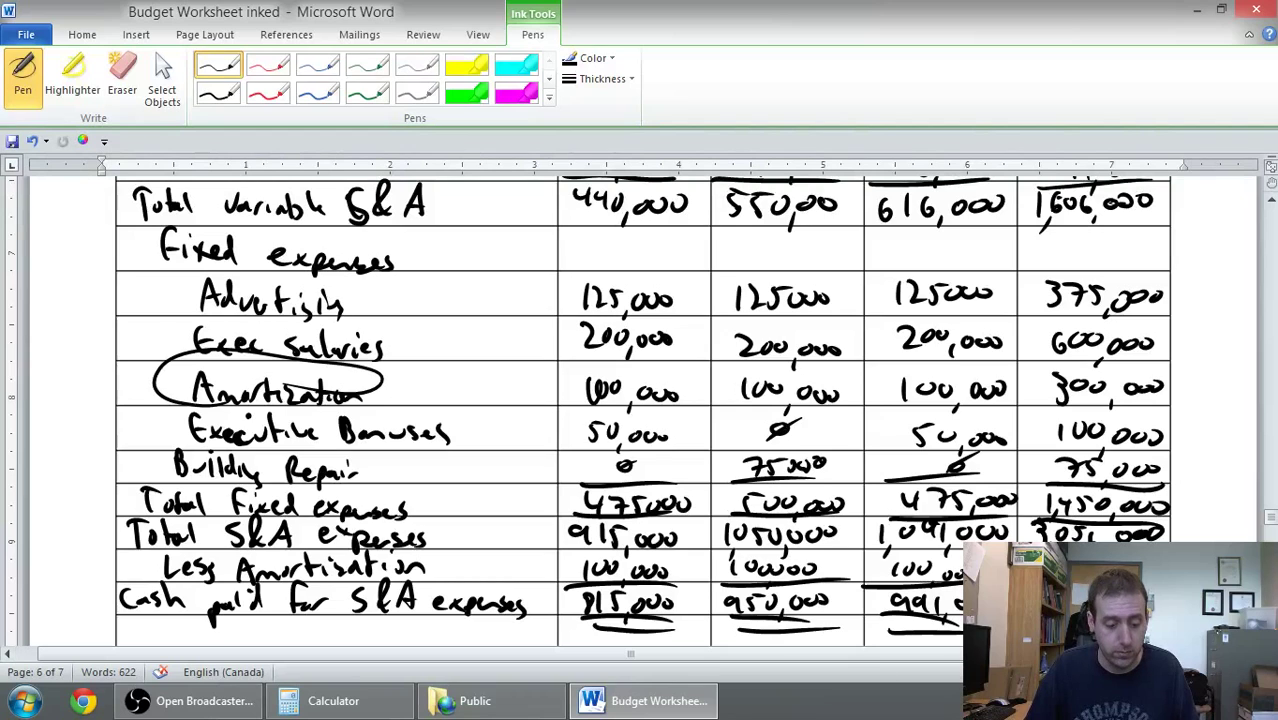
{"action": "left_click", "coordinate": [147, 712]}
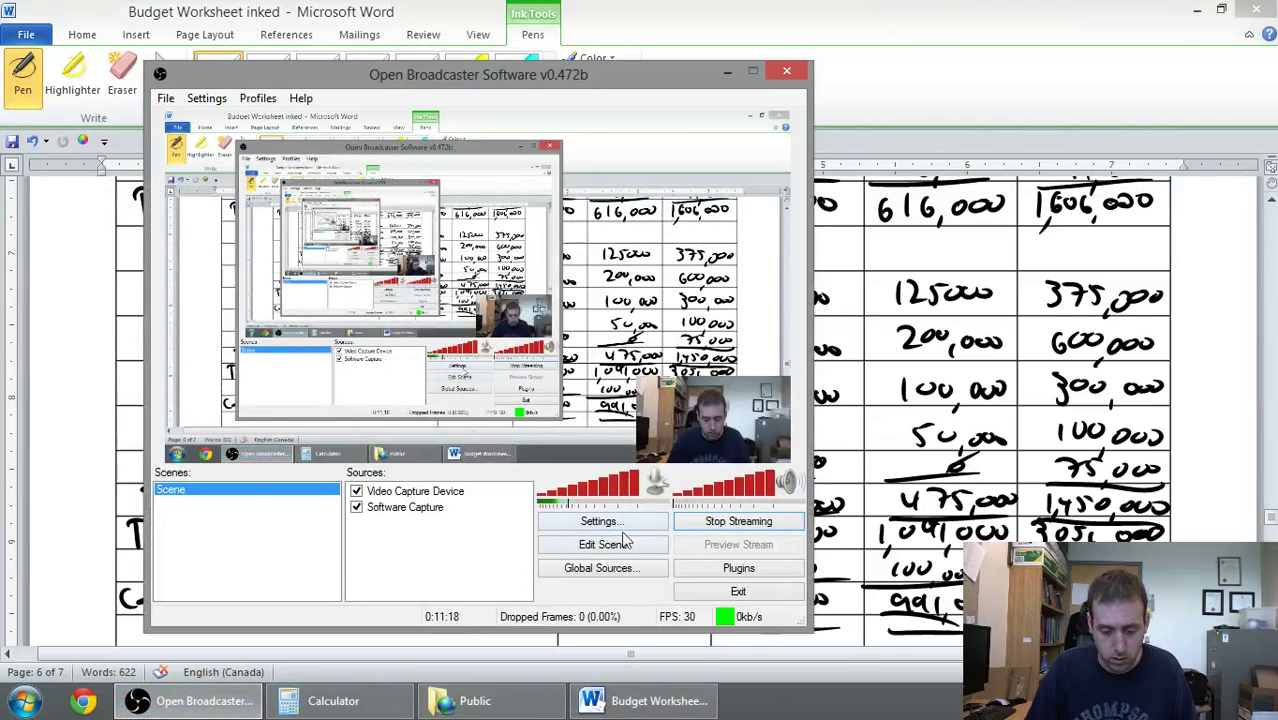